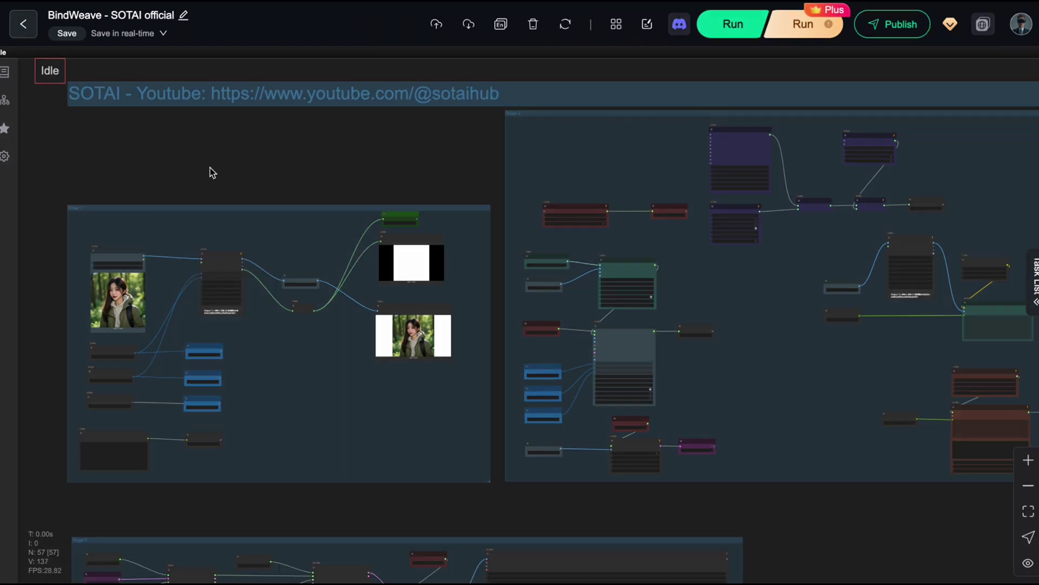
Step: Look over the BindWeave workflow's stage groups, from the reference image nodes to the output video
{"action": "left_click_drag", "start_coordinate": [331, 166], "coordinate": [301, 124]}
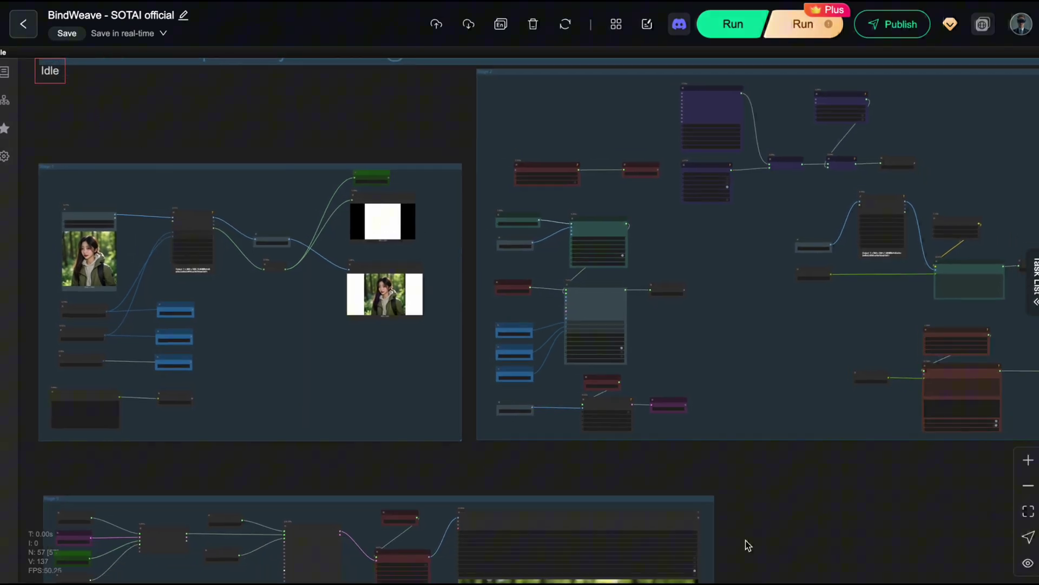
{"action": "left_click_drag", "start_coordinate": [791, 500], "coordinate": [788, 380]}
{"action": "scroll", "coordinate": [816, 465], "scroll_direction": "down", "scroll_amount": 2}
{"action": "scroll", "coordinate": [381, 285], "scroll_direction": "up", "scroll_amount": 1}
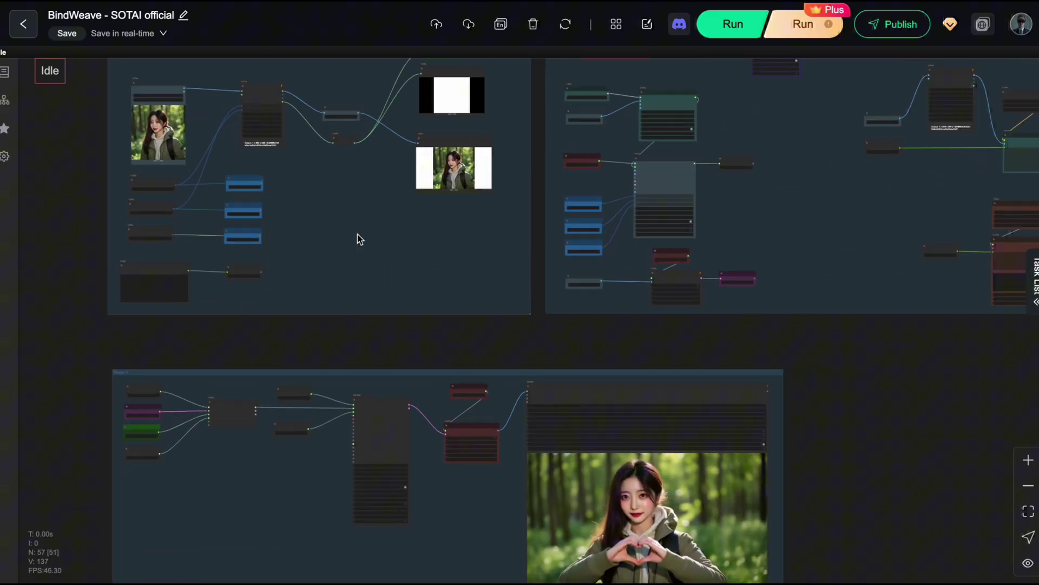
{"action": "scroll", "coordinate": [624, 372], "scroll_direction": "down", "scroll_amount": 2}
{"action": "scroll", "coordinate": [869, 456], "scroll_direction": "up", "scroll_amount": 3}
{"action": "scroll", "coordinate": [651, 271], "scroll_direction": "down", "scroll_amount": 2}
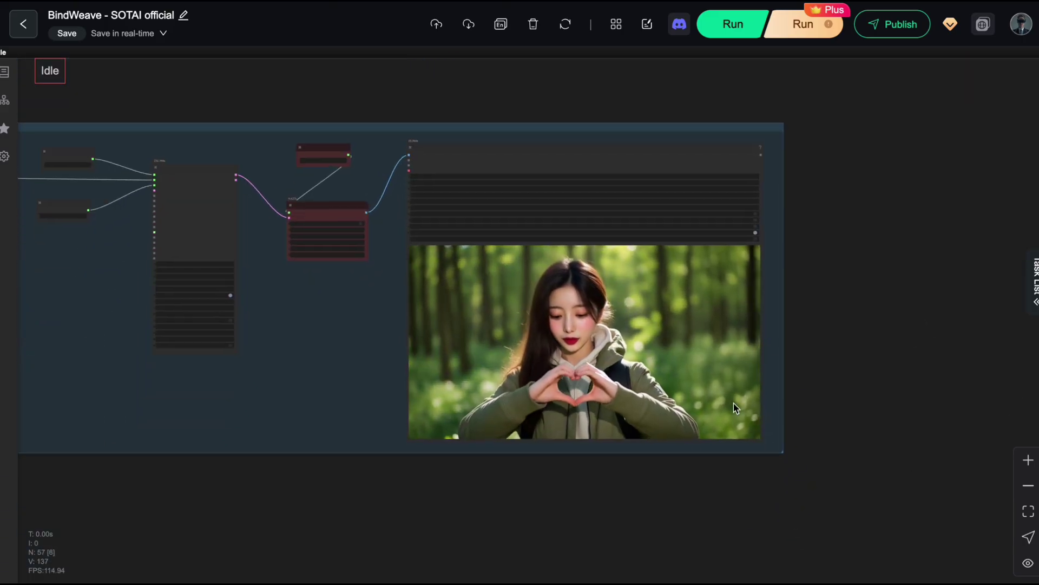
{"action": "scroll", "coordinate": [905, 312], "scroll_direction": "down", "scroll_amount": 2}
{"action": "scroll", "coordinate": [709, 354], "scroll_direction": "up", "scroll_amount": 4}
{"action": "scroll", "coordinate": [566, 389], "scroll_direction": "up", "scroll_amount": 2}
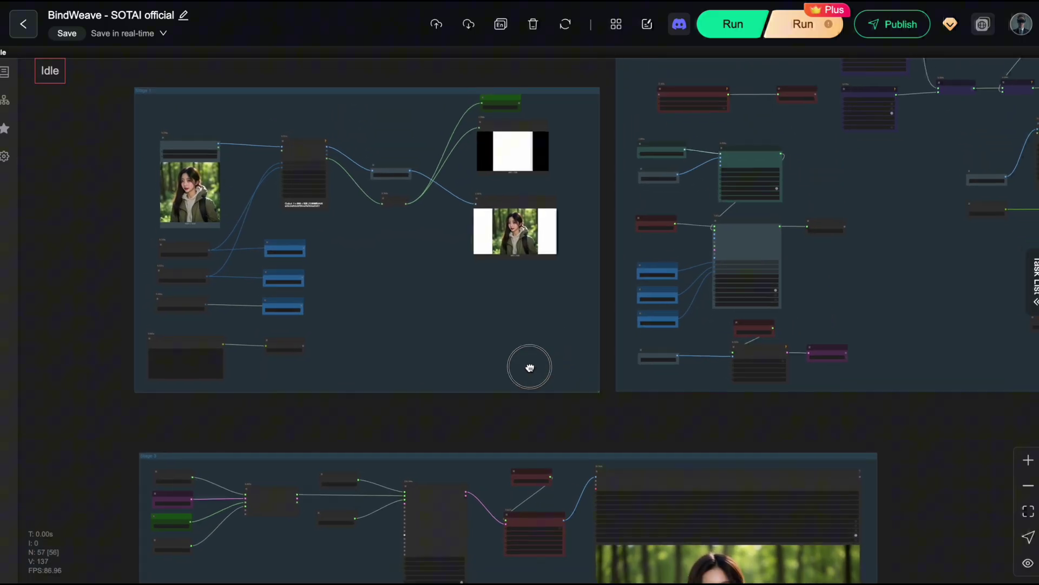
{"action": "scroll", "coordinate": [650, 390], "scroll_direction": "down", "scroll_amount": 4}
{"action": "scroll", "coordinate": [650, 390], "scroll_direction": "right", "scroll_amount": 2}
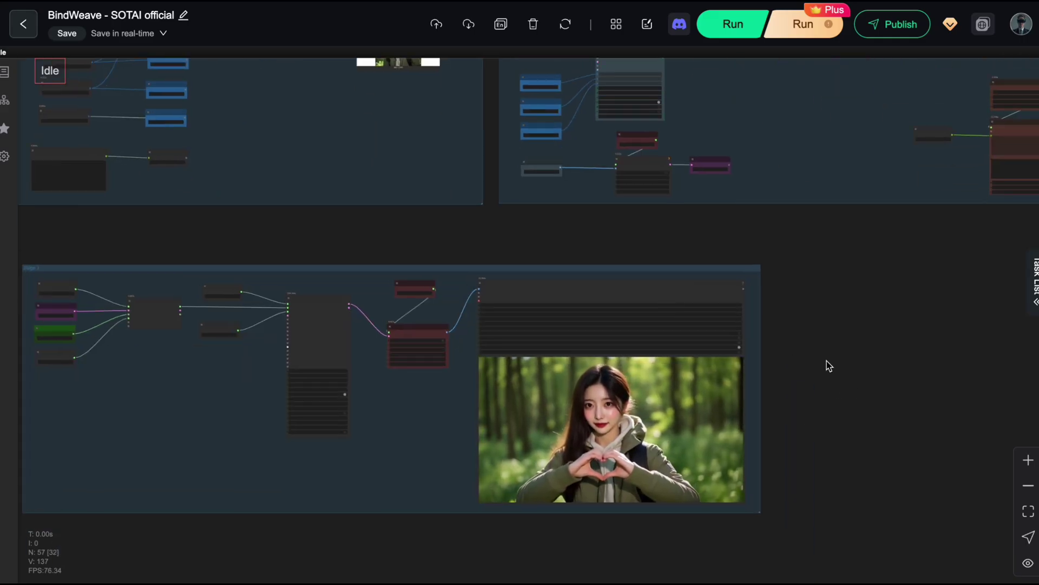
{"action": "left_click_drag", "start_coordinate": [829, 333], "coordinate": [883, 455]}
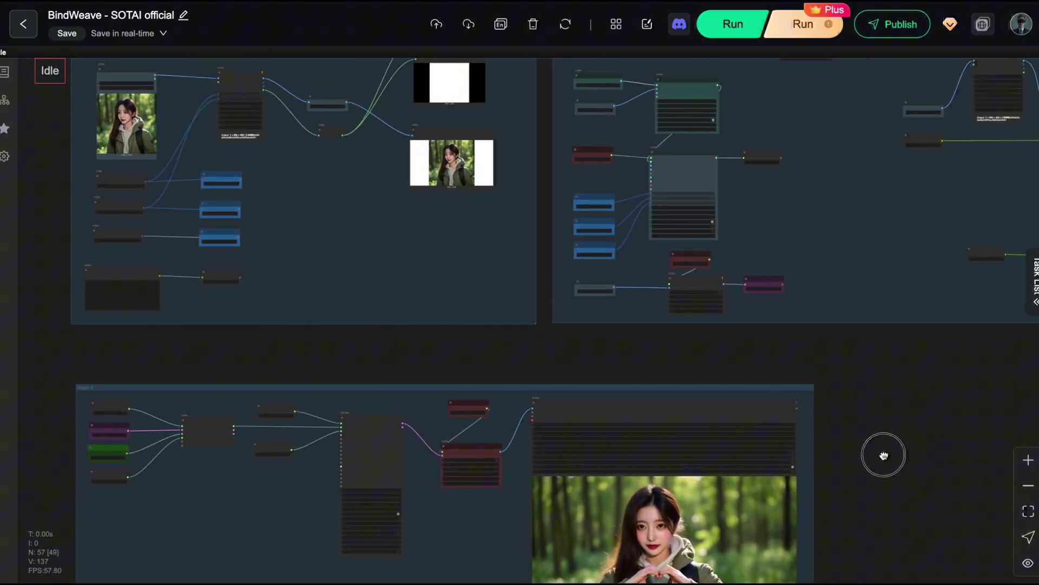
{"action": "left_click_drag", "start_coordinate": [904, 371], "coordinate": [872, 483]}
{"action": "left_click_drag", "start_coordinate": [866, 355], "coordinate": [926, 317]}
{"action": "left_click_drag", "start_coordinate": [475, 359], "coordinate": [490, 341]}
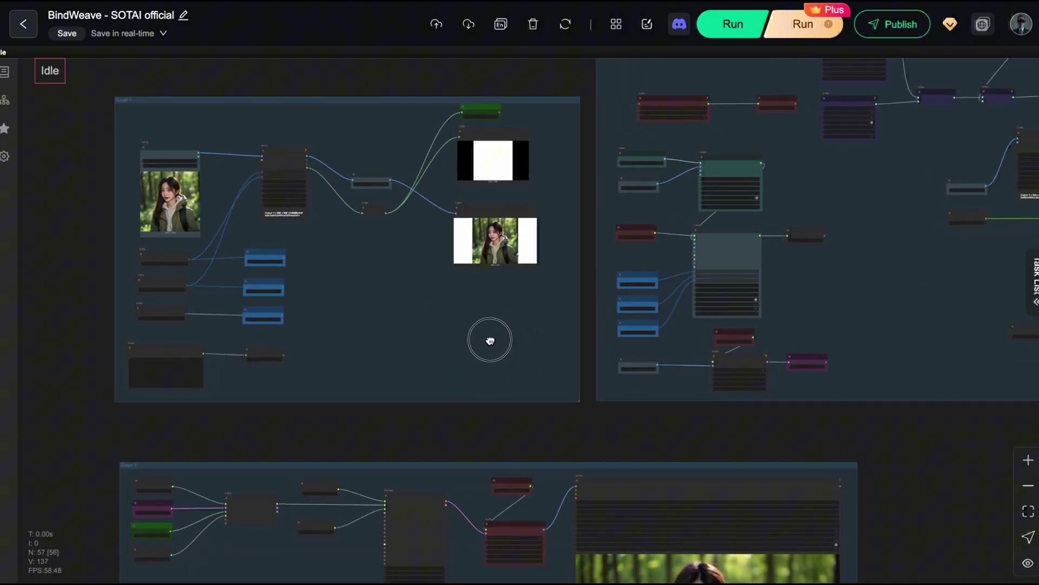
{"action": "left_click_drag", "start_coordinate": [570, 417], "coordinate": [545, 429]}
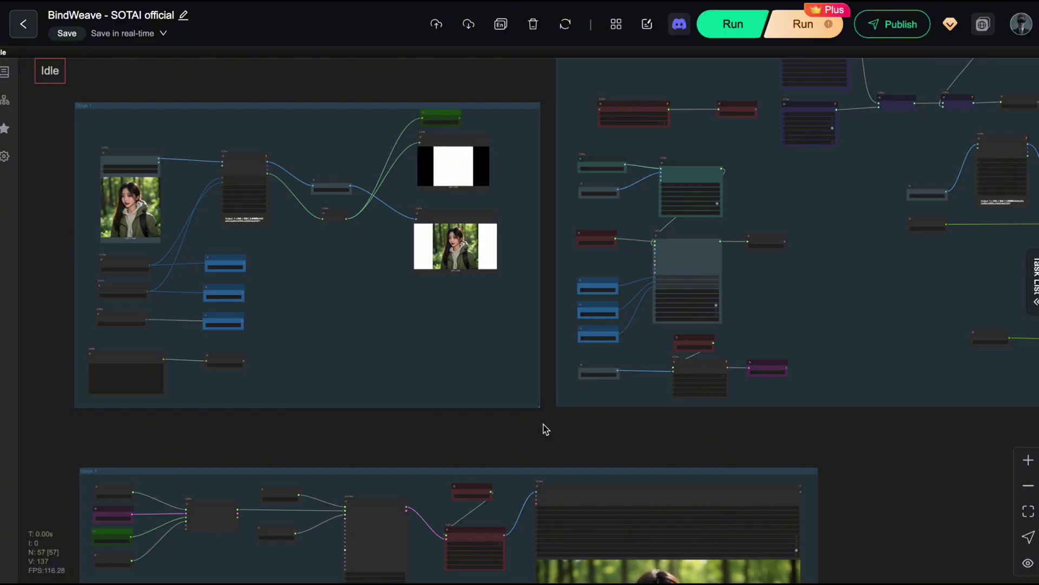
{"action": "left_click_drag", "start_coordinate": [545, 429], "coordinate": [528, 459]}
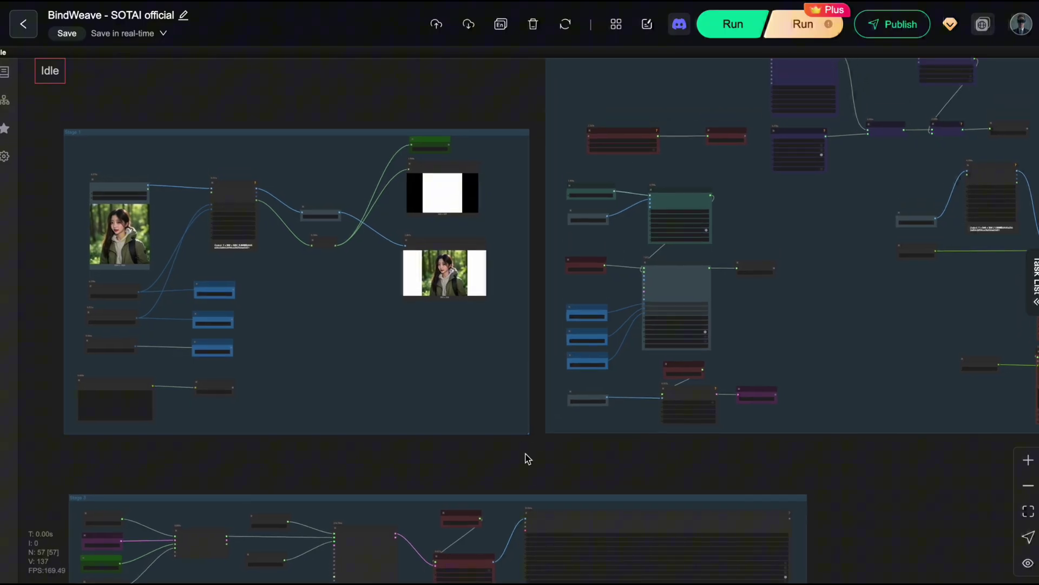
{"action": "left_click_drag", "start_coordinate": [782, 312], "coordinate": [795, 283]}
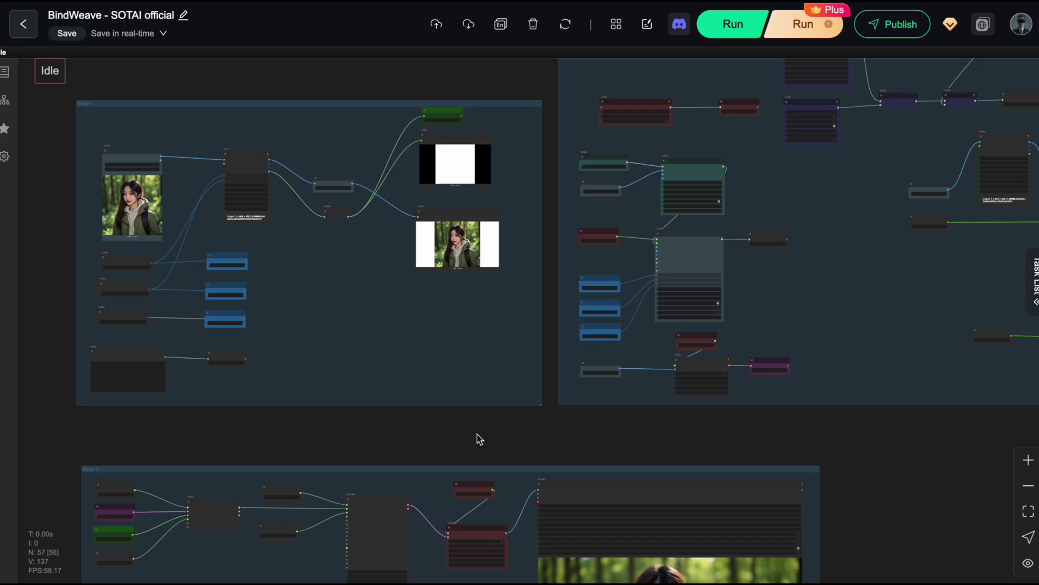
{"action": "scroll", "coordinate": [320, 125], "scroll_direction": "up", "scroll_amount": 2}
{"action": "left_click_drag", "start_coordinate": [423, 318], "coordinate": [579, 328]}
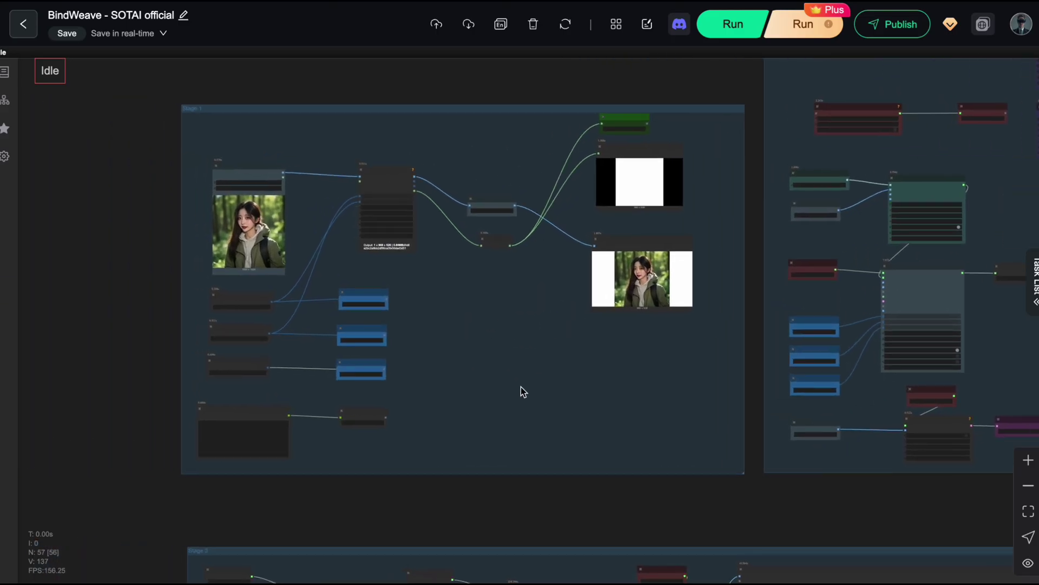
{"action": "left_click_drag", "start_coordinate": [520, 387], "coordinate": [404, 331]}
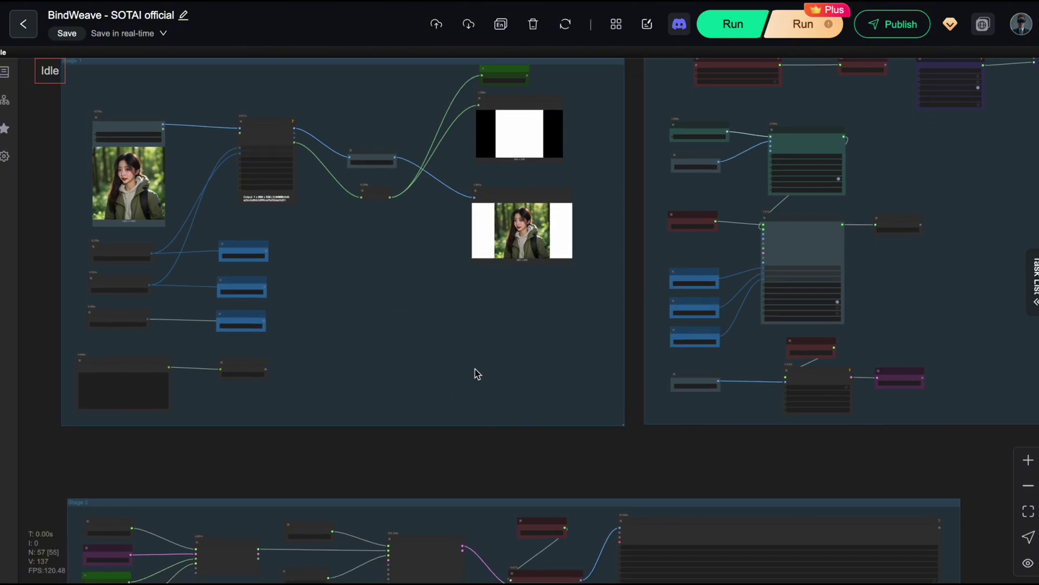
{"action": "left_click_drag", "start_coordinate": [475, 370], "coordinate": [525, 409]}
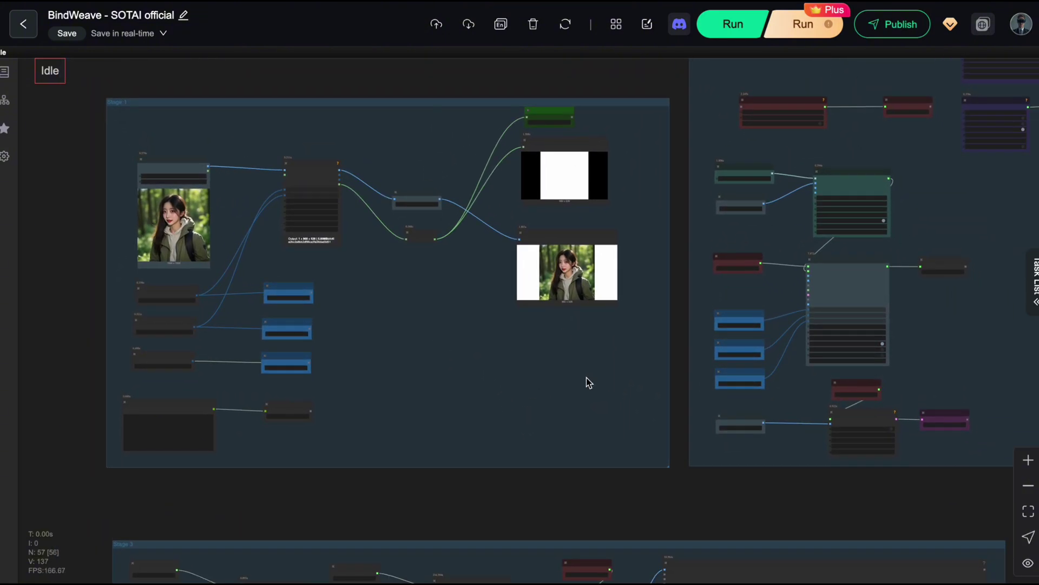
{"action": "scroll", "coordinate": [641, 378], "scroll_direction": "down", "scroll_amount": 2}
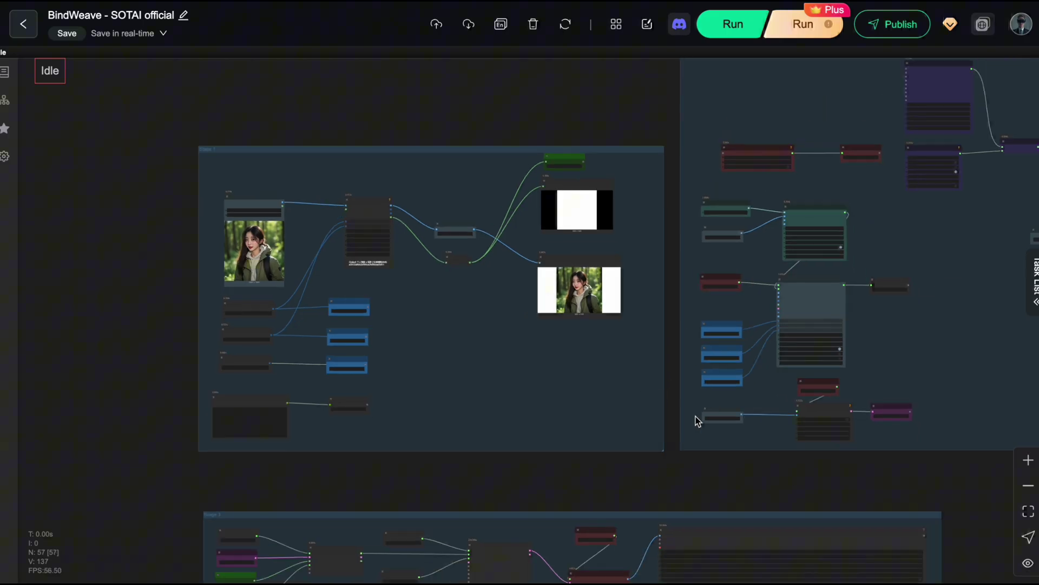
{"action": "left_click_drag", "start_coordinate": [619, 433], "coordinate": [556, 400]}
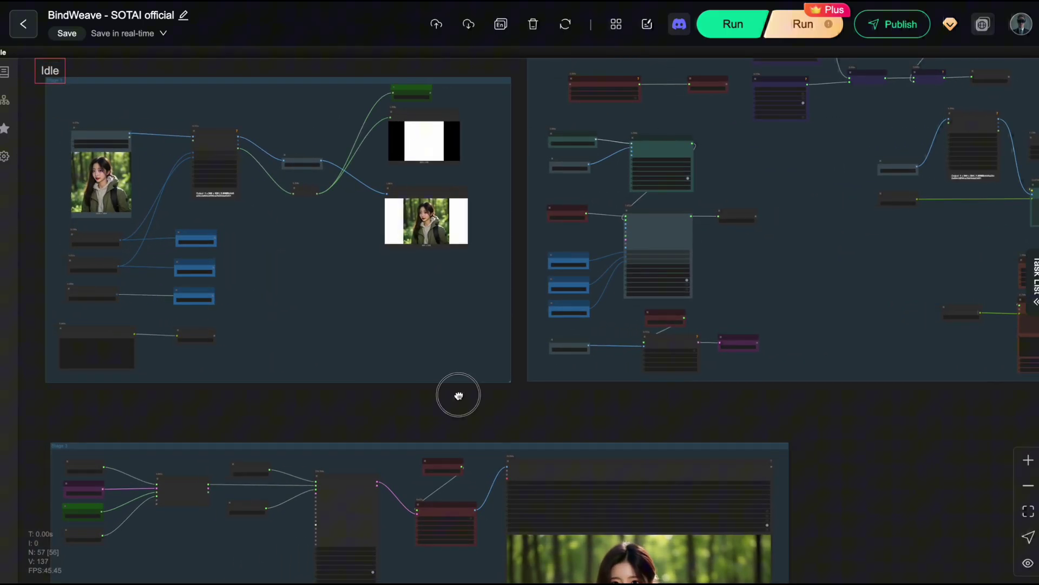
{"action": "left_click_drag", "start_coordinate": [337, 319], "coordinate": [345, 315]}
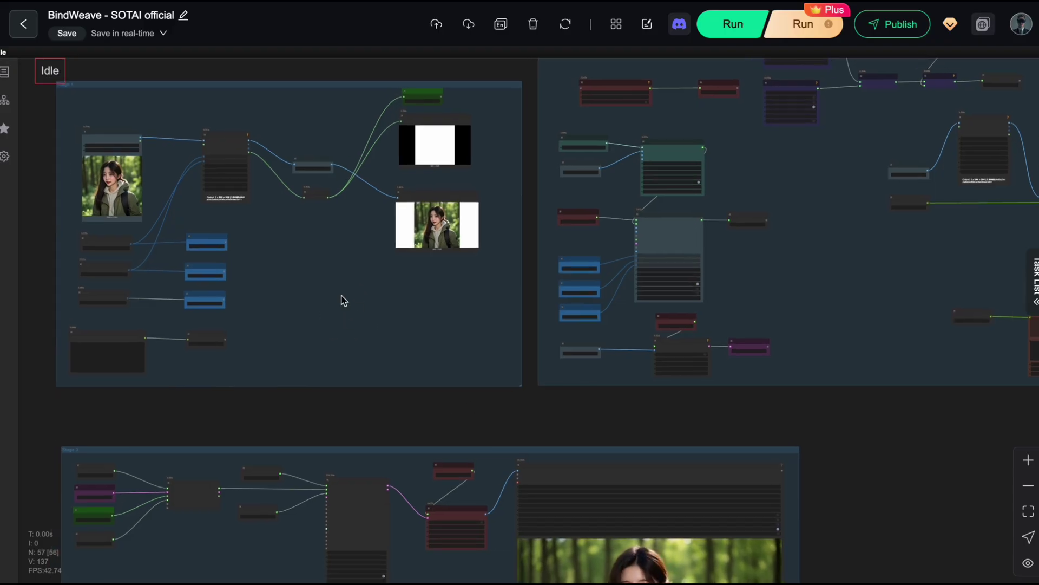
{"action": "scroll", "coordinate": [336, 284], "scroll_direction": "up", "scroll_amount": 1}
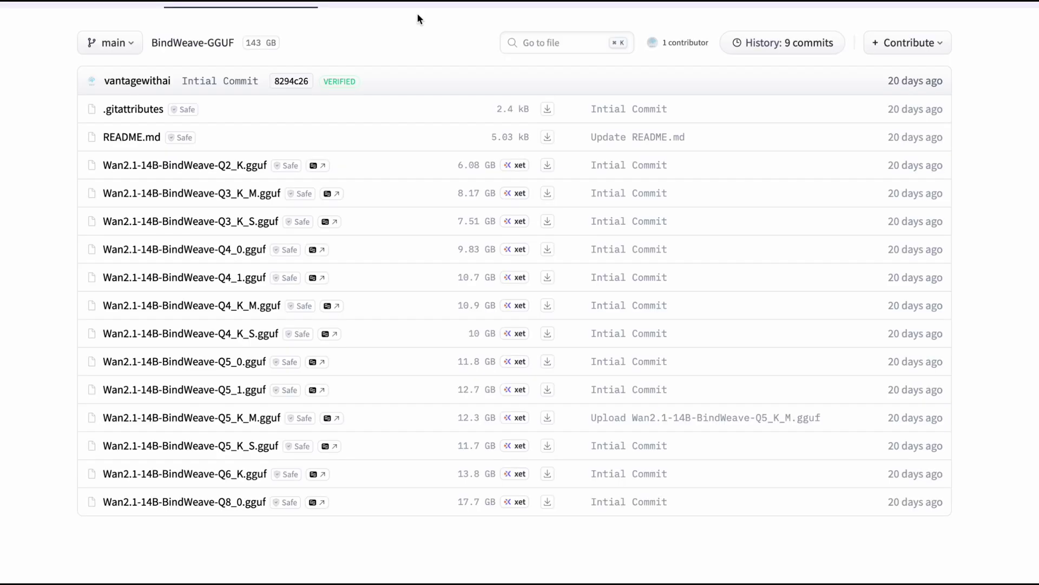
Step: Switch to Hugging Face and review the quantized model files in the BindWeave-GGUF repository
{"action": "scroll", "coordinate": [363, 241], "scroll_direction": "up", "scroll_amount": 3}
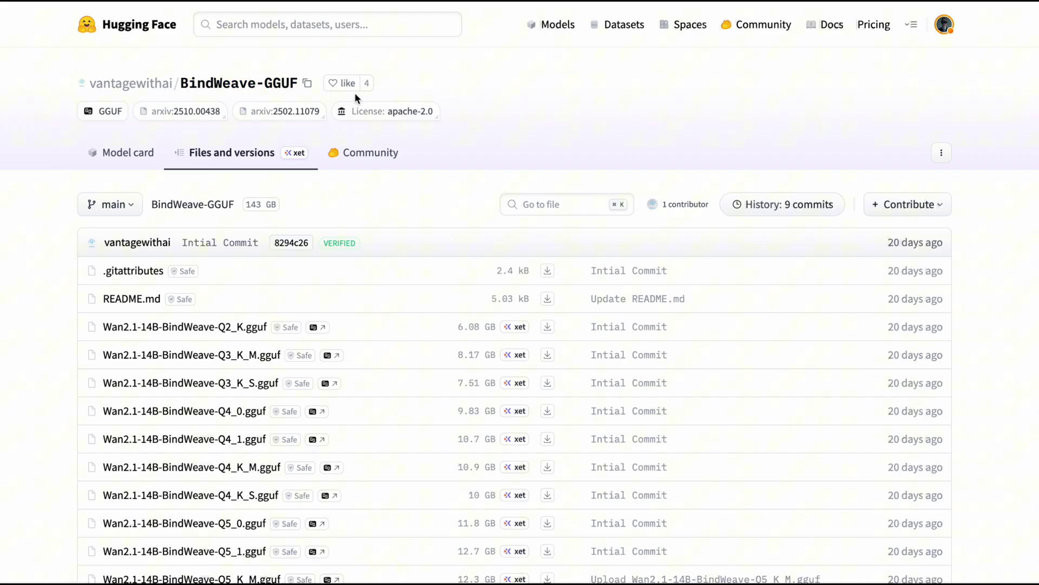
{"action": "left_click_drag", "start_coordinate": [400, 82], "coordinate": [57, 86]}
{"action": "left_click", "coordinate": [73, 90]}
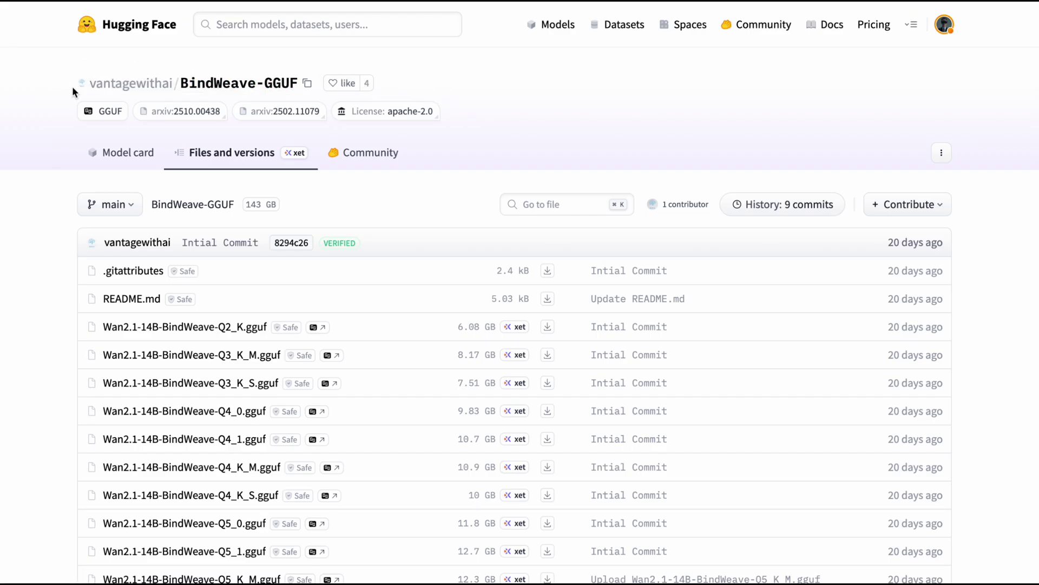
{"action": "scroll", "coordinate": [389, 255], "scroll_direction": "down", "scroll_amount": 3}
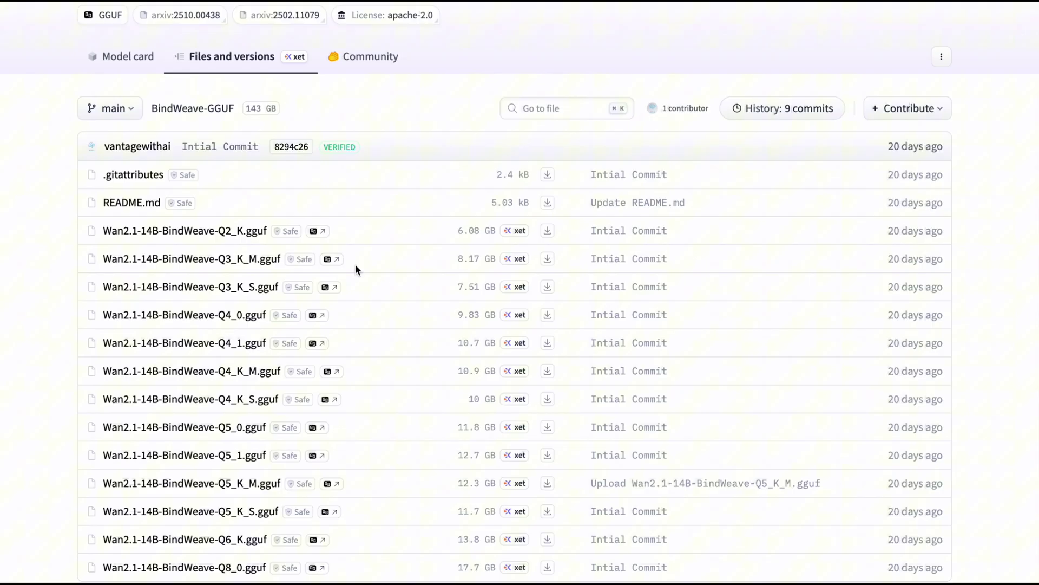
{"action": "scroll", "coordinate": [391, 258], "scroll_direction": "up", "scroll_amount": 1}
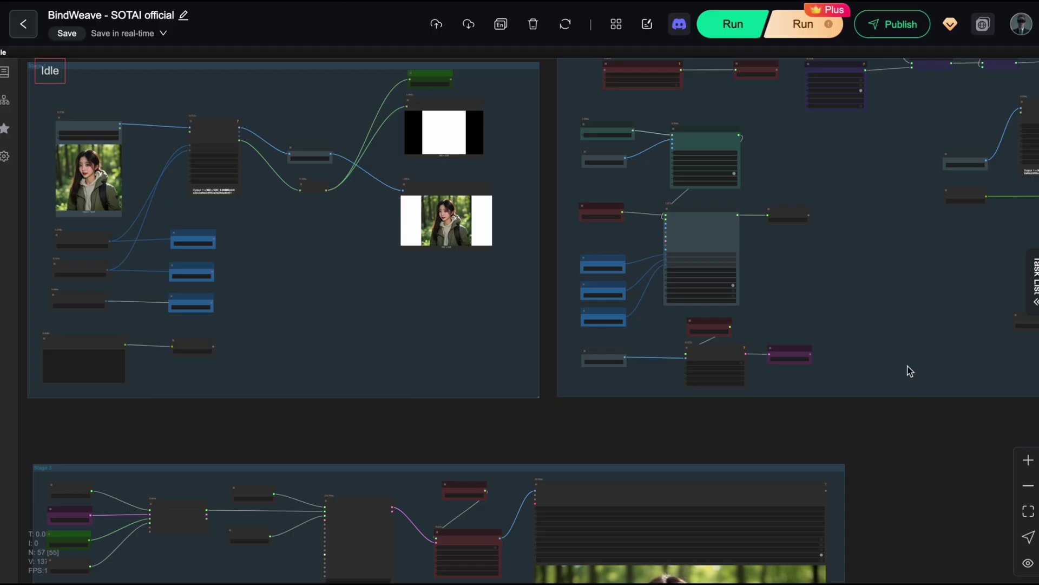
Step: Switch back to the workflow and examine the Load CLIP Vision, WanVideo ClipVision Encode and WanVideo ImageToVideo Encode nodes
{"action": "scroll", "coordinate": [901, 347], "scroll_direction": "up", "scroll_amount": 8}
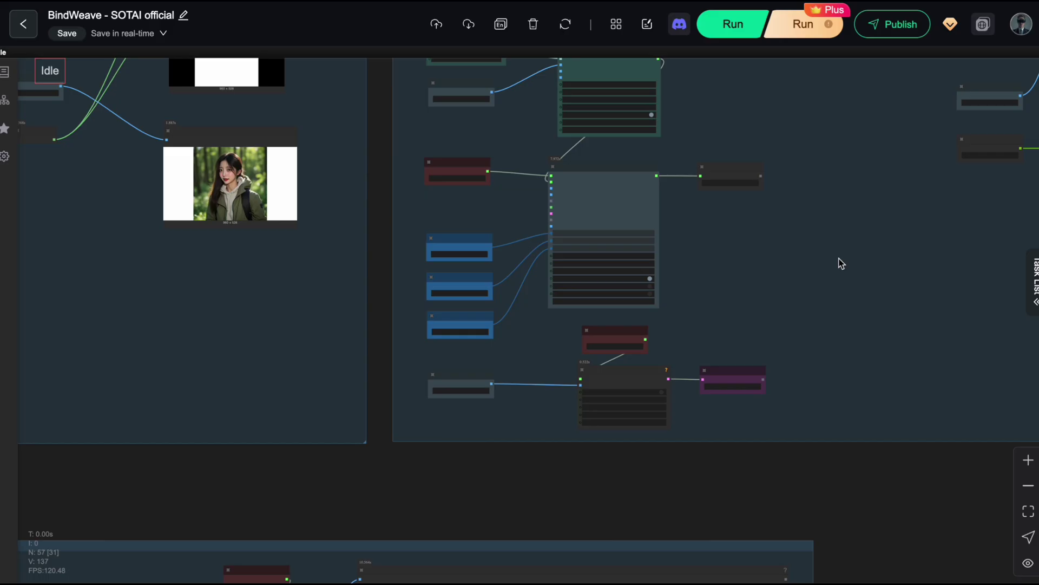
{"action": "left_click_drag", "start_coordinate": [834, 320], "coordinate": [923, 478]}
{"action": "scroll", "coordinate": [475, 249], "scroll_direction": "up", "scroll_amount": 3}
{"action": "left_click_drag", "start_coordinate": [445, 258], "coordinate": [494, 278]}
{"action": "scroll", "coordinate": [451, 343], "scroll_direction": "up", "scroll_amount": 1}
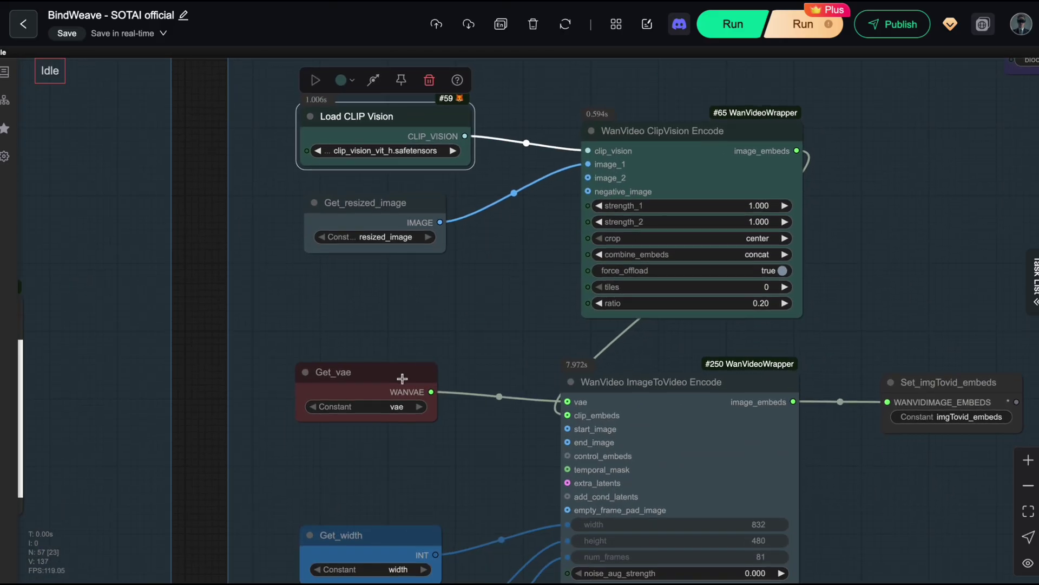
{"action": "left_click_drag", "start_coordinate": [489, 351], "coordinate": [472, 213]}
{"action": "left_click_drag", "start_coordinate": [468, 313], "coordinate": [417, 422]}
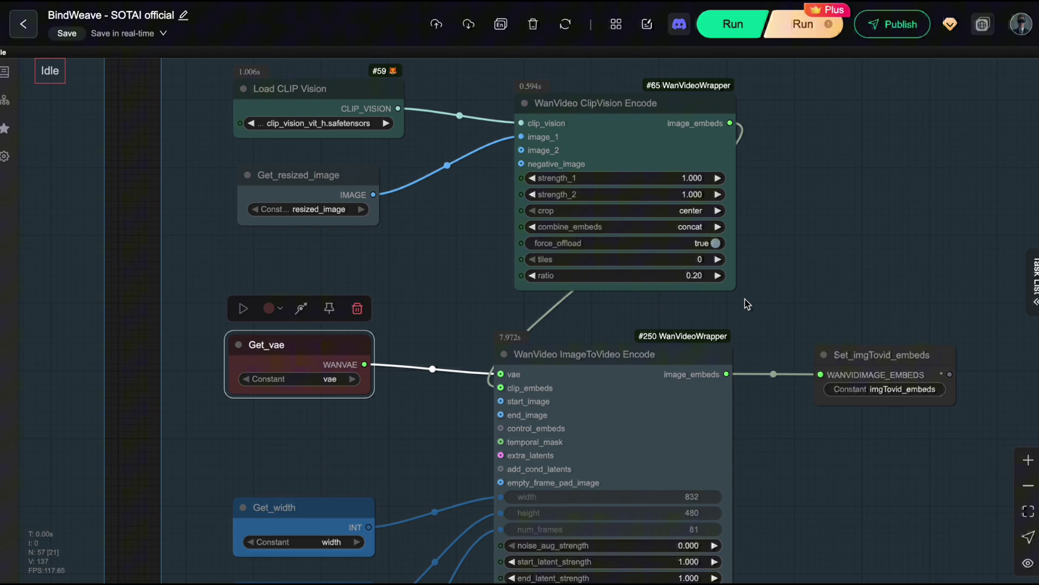
{"action": "scroll", "coordinate": [770, 298], "scroll_direction": "down", "scroll_amount": 1}
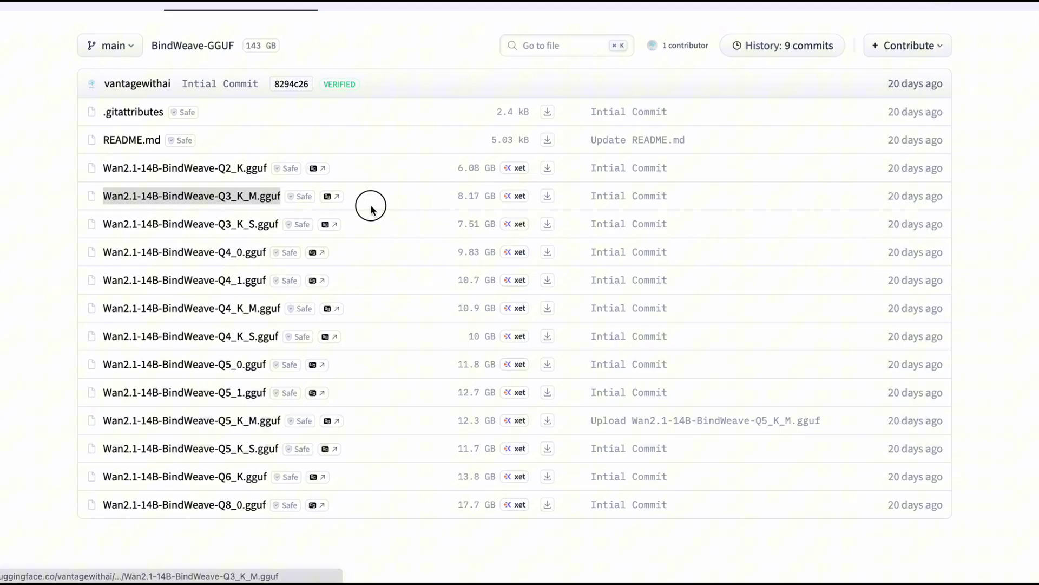
Step: Set the model in the WanVideo Model Loader node to Wan2.1-14B-BindWeave-Q3_K_M.gguf
{"action": "left_click", "coordinate": [750, 196]}
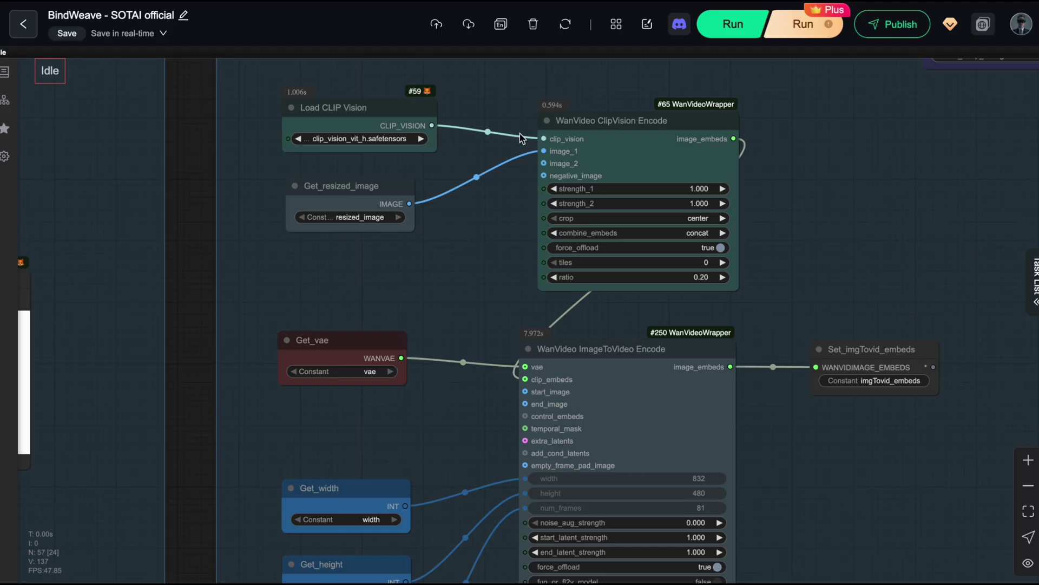
{"action": "scroll", "coordinate": [425, 486], "scroll_direction": "up", "scroll_amount": 2}
{"action": "scroll", "coordinate": [425, 486], "scroll_direction": "down", "scroll_amount": 3}
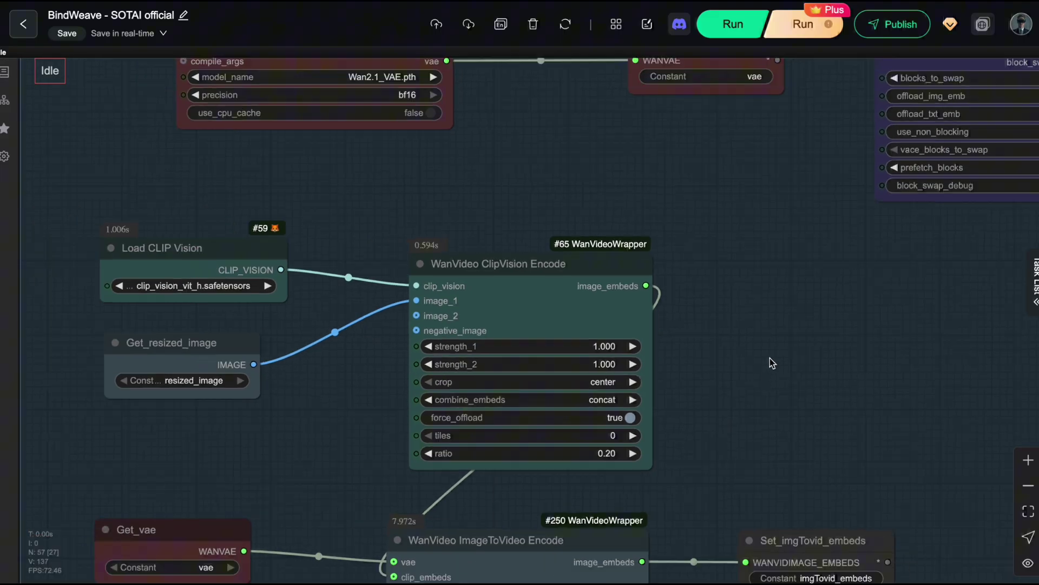
{"action": "left_click_drag", "start_coordinate": [750, 359], "coordinate": [754, 557]}
{"action": "scroll", "coordinate": [699, 389], "scroll_direction": "up", "scroll_amount": 6}
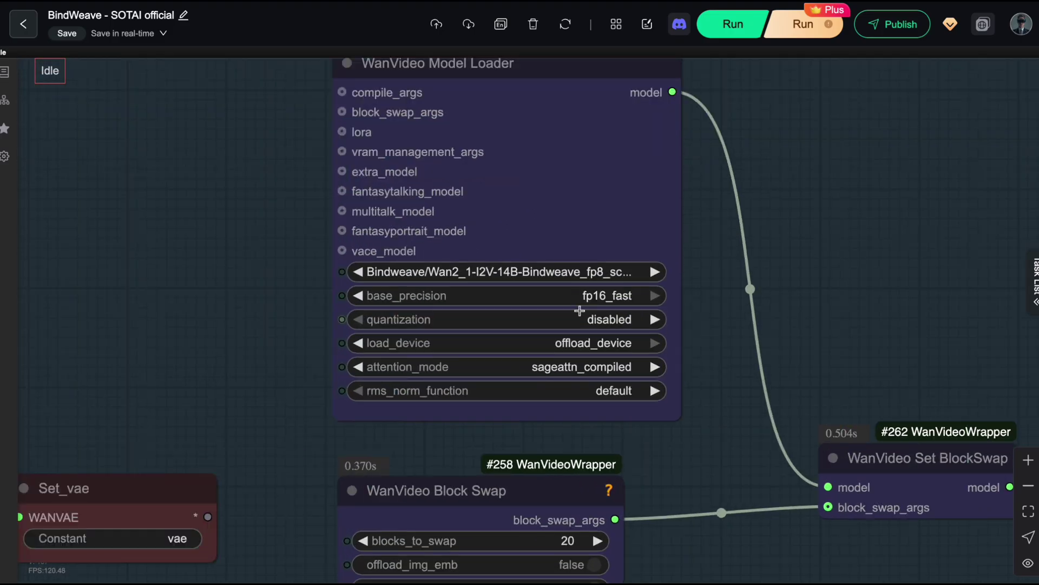
{"action": "left_click", "coordinate": [517, 277]}
{"action": "left_click", "coordinate": [425, 277]}
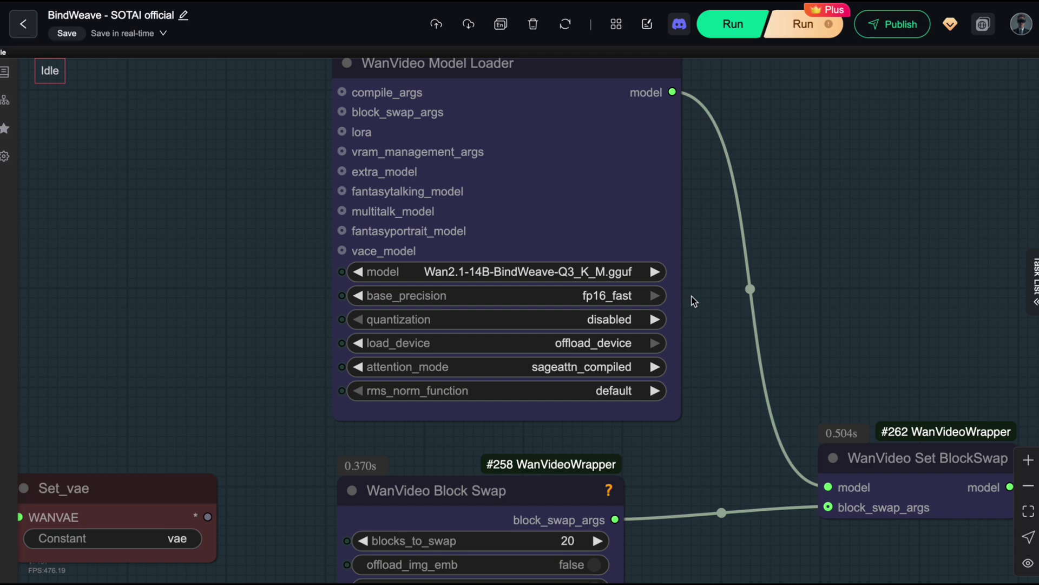
{"action": "scroll", "coordinate": [696, 297], "scroll_direction": "up", "scroll_amount": 2}
{"action": "left_click_drag", "start_coordinate": [706, 303], "coordinate": [748, 428]}
{"action": "scroll", "coordinate": [742, 401], "scroll_direction": "down", "scroll_amount": 1}
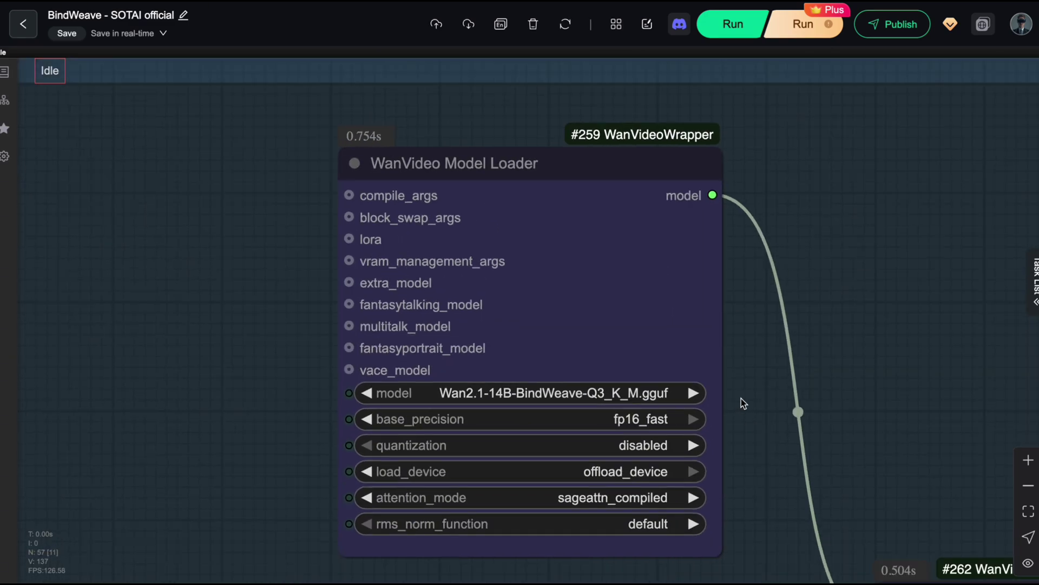
Step: Search the nodes for "purge vram" and add a LayerUtility: Purge VRAM V2 node above the sampler stage's Get_model node
{"action": "left_click_drag", "start_coordinate": [749, 403], "coordinate": [703, 365]}
{"action": "scroll", "coordinate": [704, 365], "scroll_direction": "down", "scroll_amount": 3}
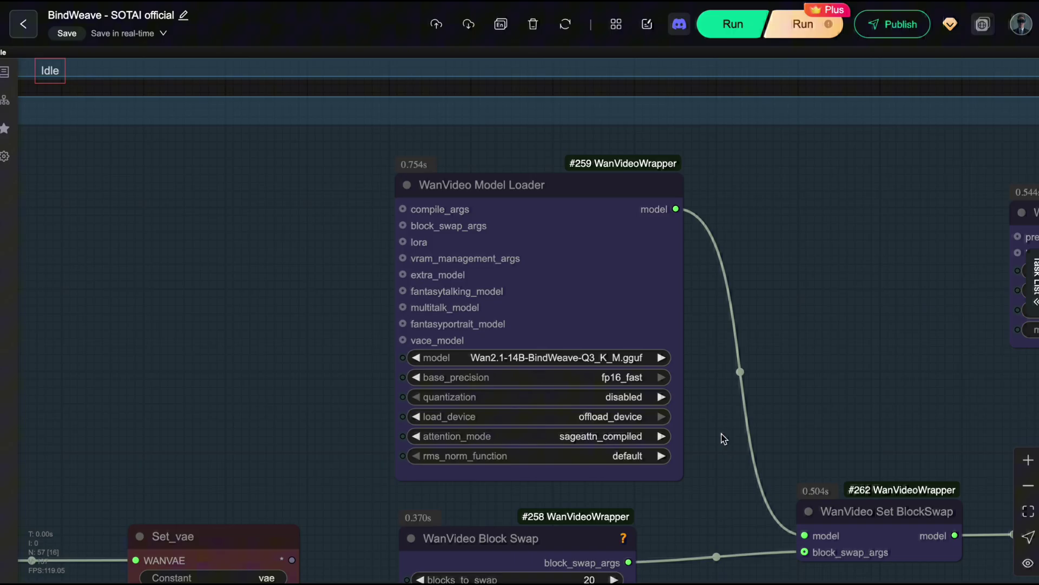
{"action": "left_click_drag", "start_coordinate": [721, 437], "coordinate": [787, 214]}
{"action": "scroll", "coordinate": [791, 216], "scroll_direction": "down", "scroll_amount": 3}
{"action": "scroll", "coordinate": [828, 374], "scroll_direction": "down", "scroll_amount": 3}
{"action": "left_click_drag", "start_coordinate": [760, 496], "coordinate": [538, 377]}
{"action": "scroll", "coordinate": [538, 377], "scroll_direction": "up", "scroll_amount": 3}
{"action": "double_click", "coordinate": [399, 165]}
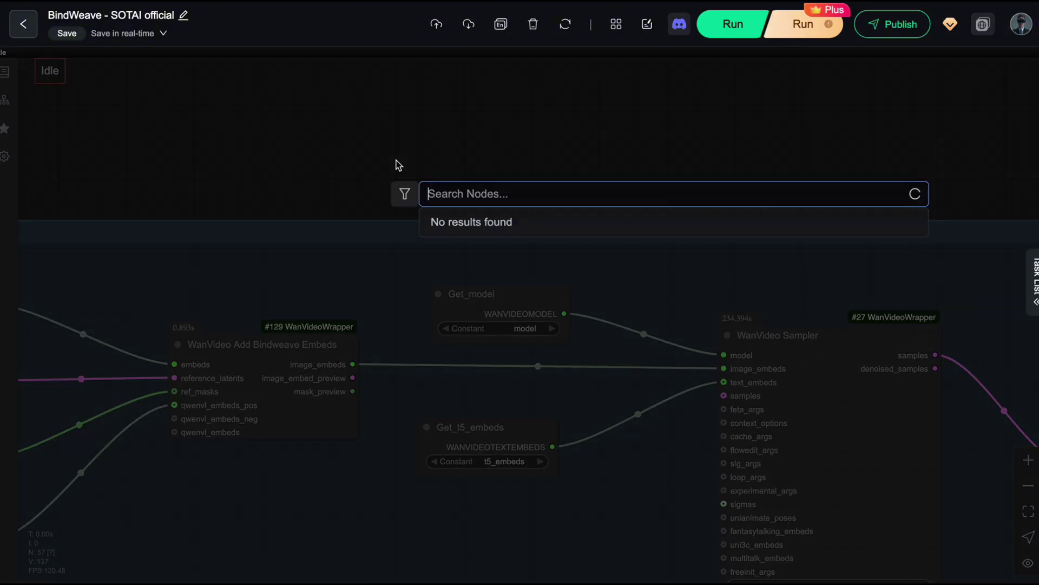
{"action": "type", "text": "purge vram"}
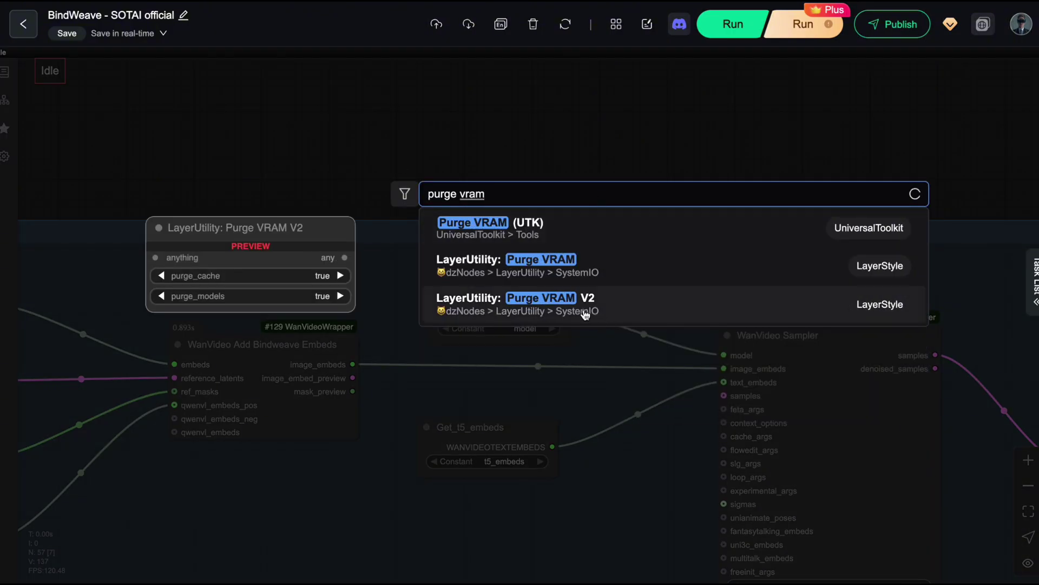
{"action": "left_click", "coordinate": [530, 304]}
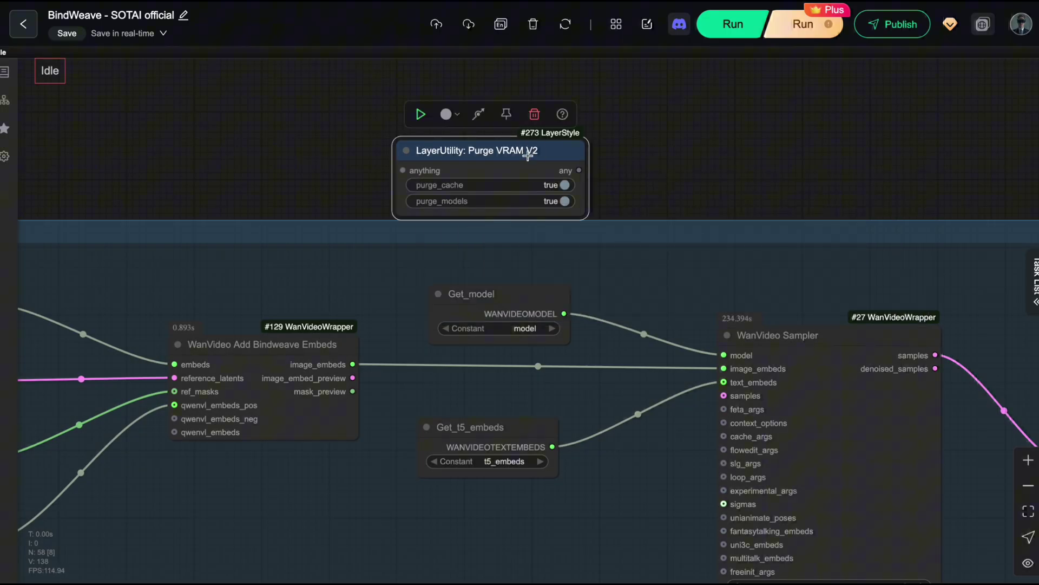
{"action": "left_click_drag", "start_coordinate": [671, 179], "coordinate": [575, 153]}
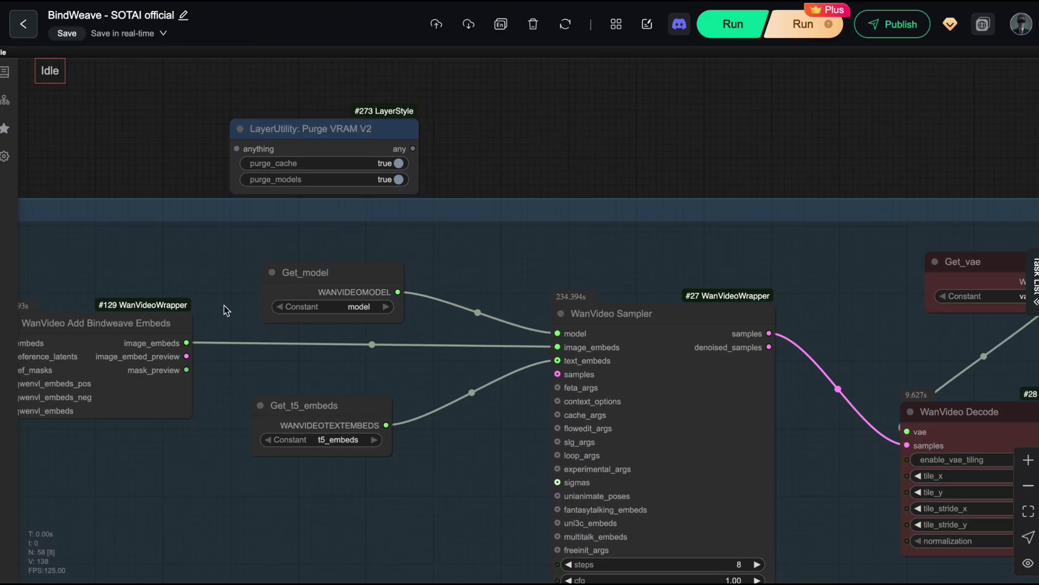
Step: Connect image_embeds to the first Purge VRAM V2 node with purge_models off, and paste a second one fed by the WanVideo Sampler's samples output
{"action": "scroll", "coordinate": [226, 310], "scroll_direction": "left", "scroll_amount": 1}
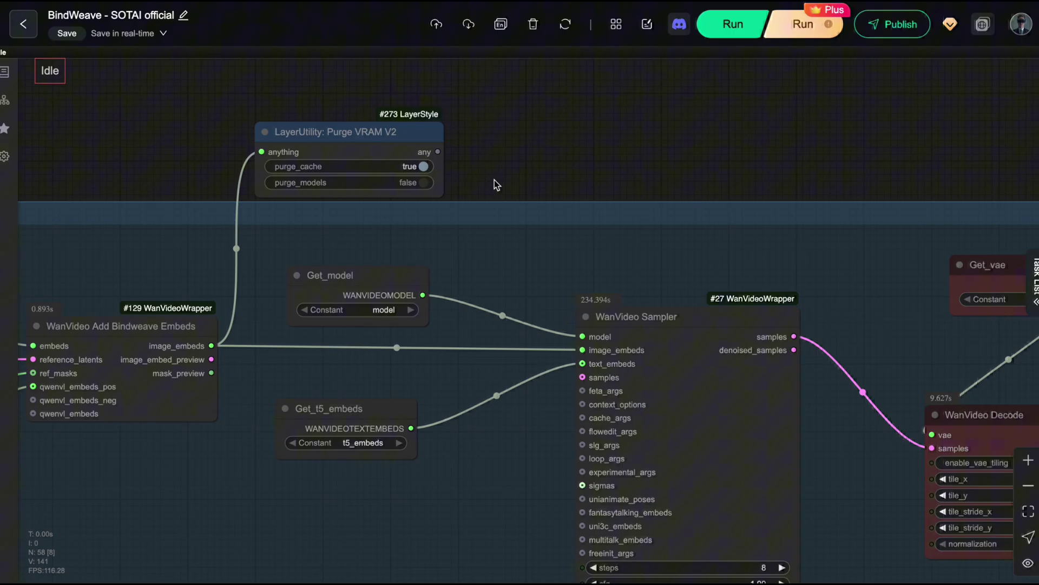
{"action": "scroll", "coordinate": [515, 183], "scroll_direction": "right", "scroll_amount": 3}
{"action": "key", "text": "ctrl+v"}
{"action": "left_click_drag", "start_coordinate": [701, 358], "coordinate": [704, 354]}
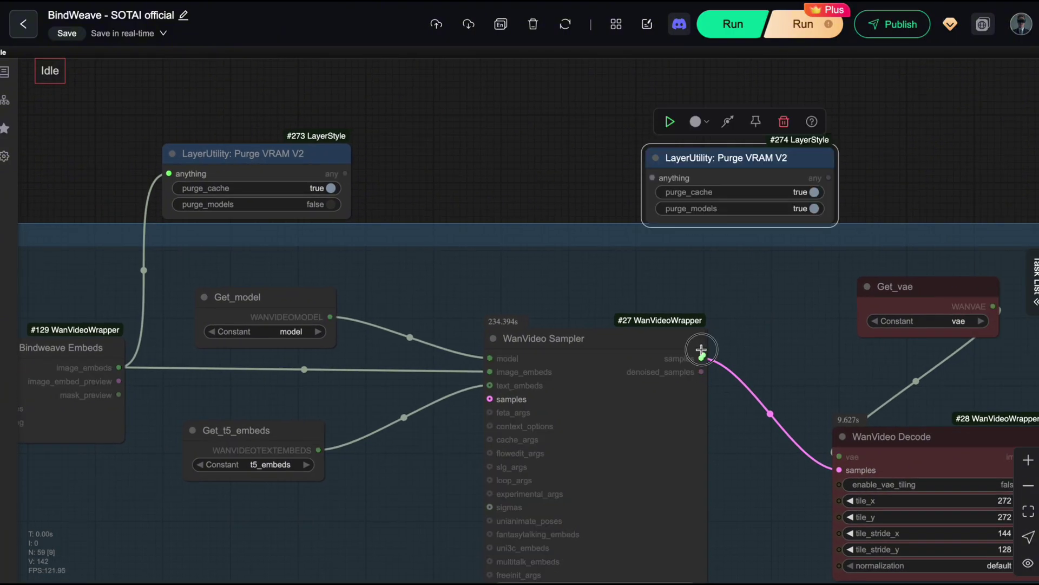
{"action": "left_click_drag", "start_coordinate": [648, 188], "coordinate": [652, 178]}
{"action": "left_click_drag", "start_coordinate": [857, 157], "coordinate": [658, 133]}
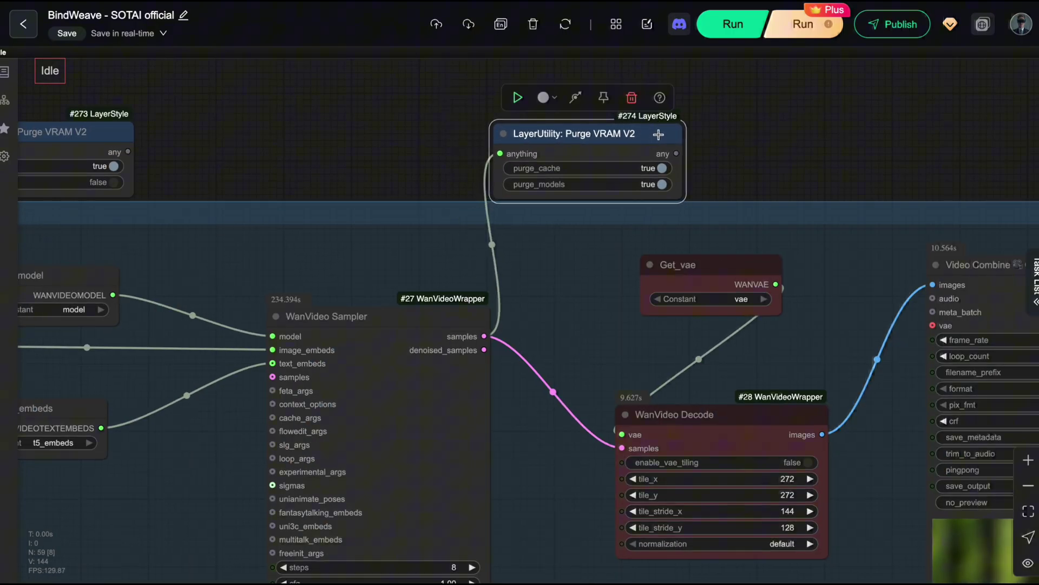
Step: Examine the height, width and num_frames value nodes and their matching Set nodes in Stage 1
{"action": "left_click", "coordinate": [726, 144]}
{"action": "scroll", "coordinate": [758, 157], "scroll_direction": "down", "scroll_amount": 2}
{"action": "left_click_drag", "start_coordinate": [801, 157], "coordinate": [865, 157]}
{"action": "left_click_drag", "start_coordinate": [457, 103], "coordinate": [1035, 333]}
{"action": "left_click_drag", "start_coordinate": [705, 214], "coordinate": [727, 426]}
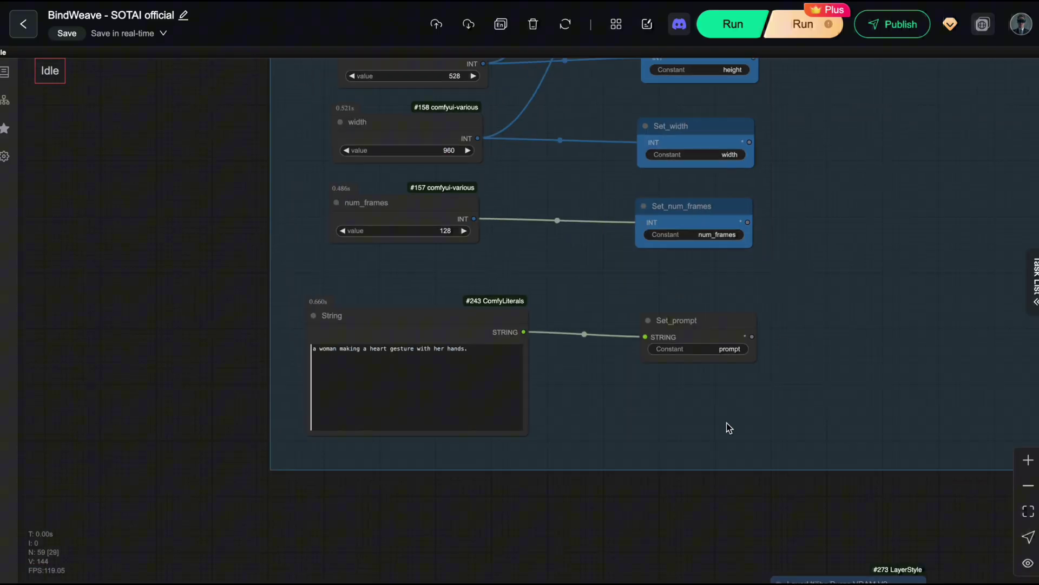
{"action": "left_click_drag", "start_coordinate": [826, 238], "coordinate": [881, 397]}
{"action": "scroll", "coordinate": [839, 304], "scroll_direction": "up", "scroll_amount": 5}
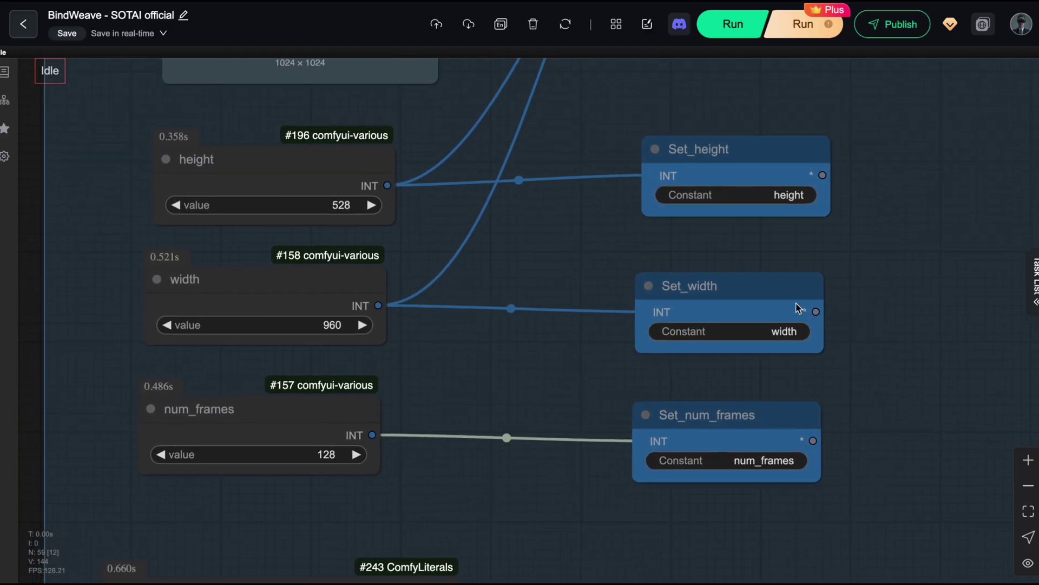
{"action": "left_click", "coordinate": [270, 153]}
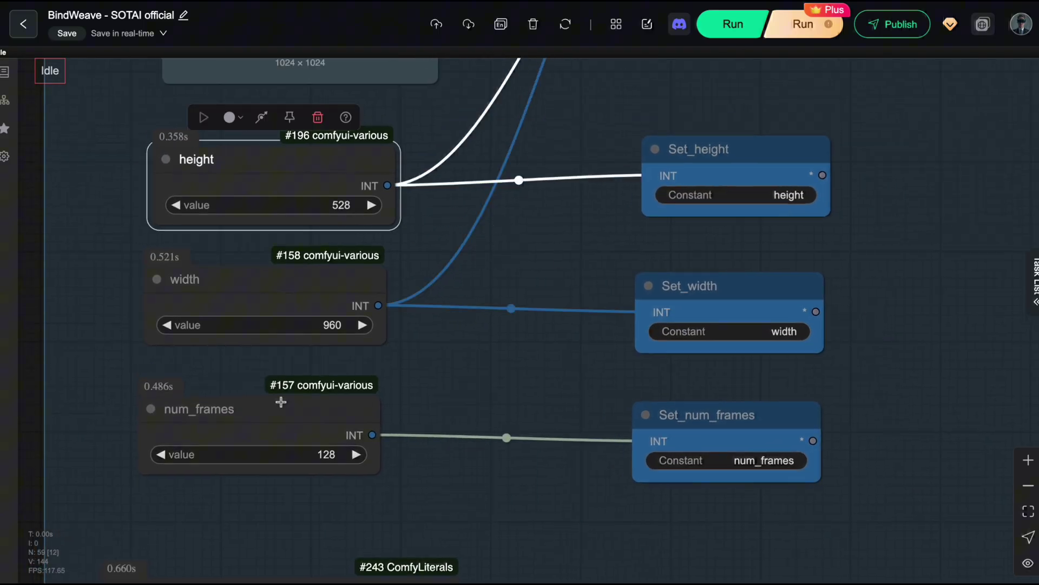
{"action": "left_click", "coordinate": [281, 401]}
{"action": "left_click", "coordinate": [513, 381]}
{"action": "scroll", "coordinate": [513, 380], "scroll_direction": "up", "scroll_amount": 1}
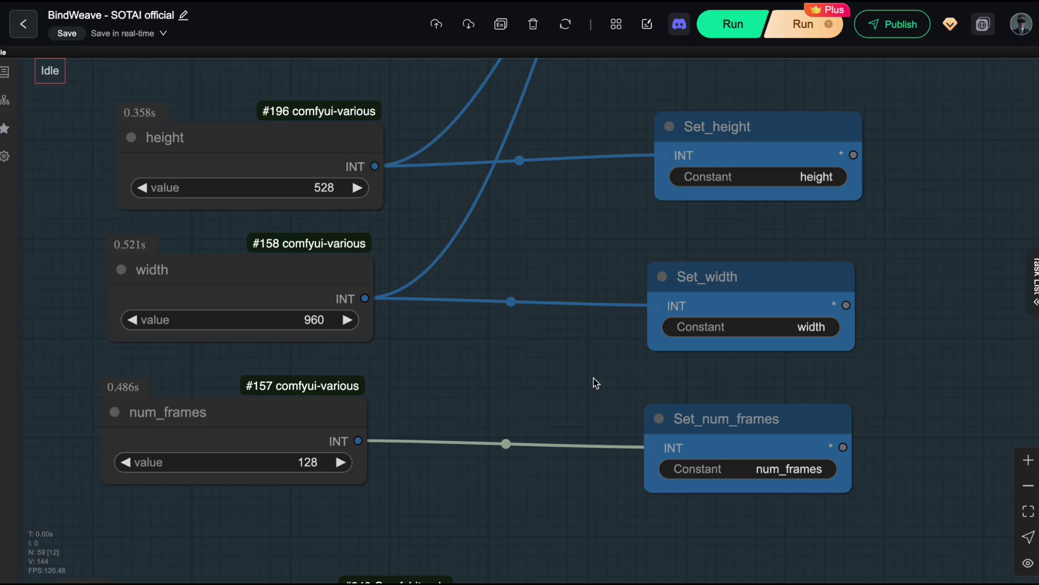
Step: Check the WanVideo Model Loader and run the workflow with the Wan2.1-14B-BindWeave-Q3_K_M.gguf model
{"action": "scroll", "coordinate": [593, 377], "scroll_direction": "down", "scroll_amount": 10}
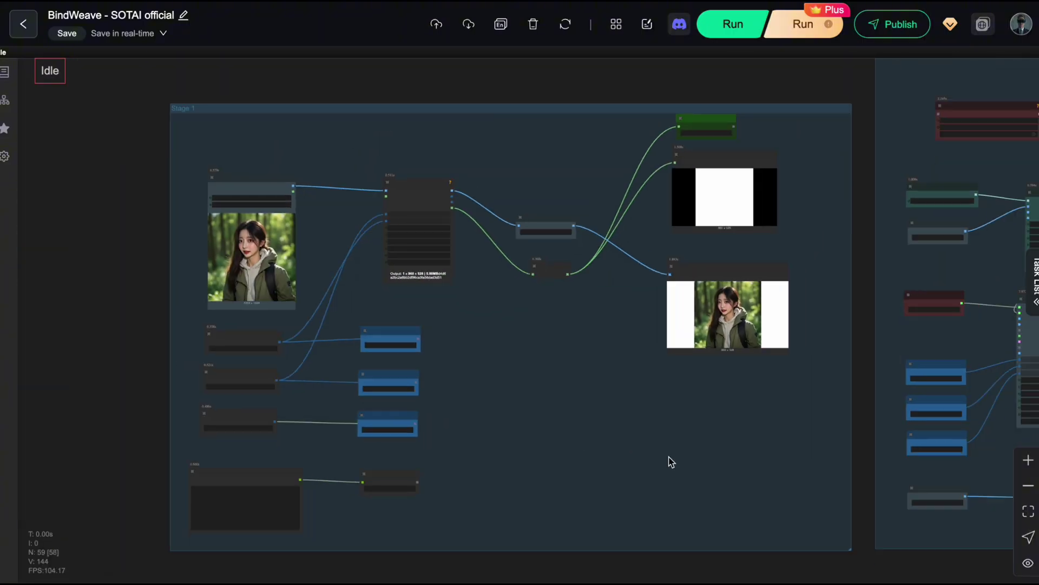
{"action": "left_click_drag", "start_coordinate": [671, 461], "coordinate": [509, 199]}
{"action": "left_click_drag", "start_coordinate": [650, 324], "coordinate": [494, 503]}
{"action": "left_click_drag", "start_coordinate": [904, 262], "coordinate": [694, 438]}
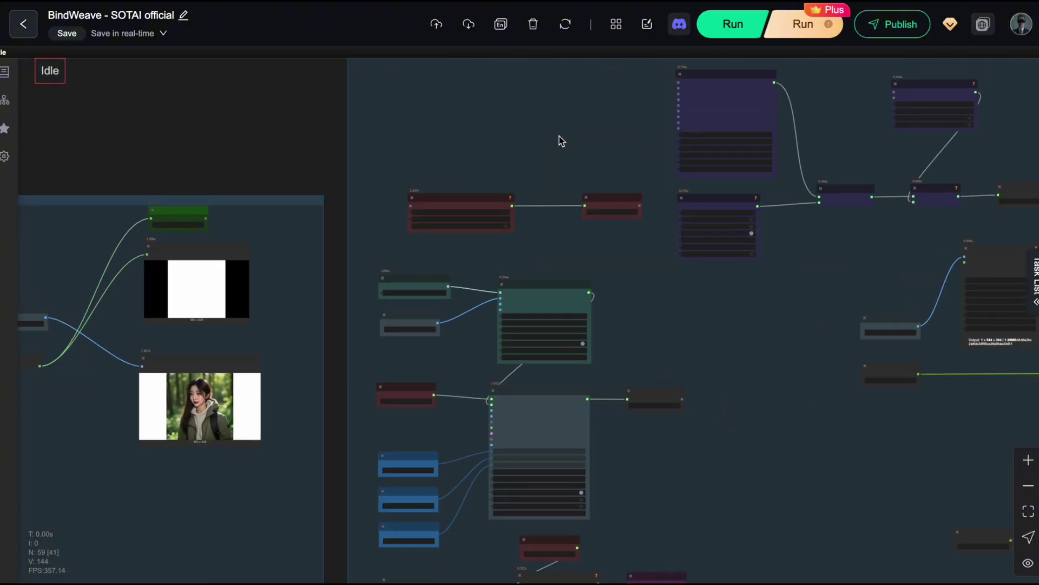
{"action": "scroll", "coordinate": [646, 151], "scroll_direction": "up", "scroll_amount": 4}
{"action": "left_click_drag", "start_coordinate": [588, 133], "coordinate": [495, 304]}
{"action": "scroll", "coordinate": [493, 302], "scroll_direction": "up", "scroll_amount": 4}
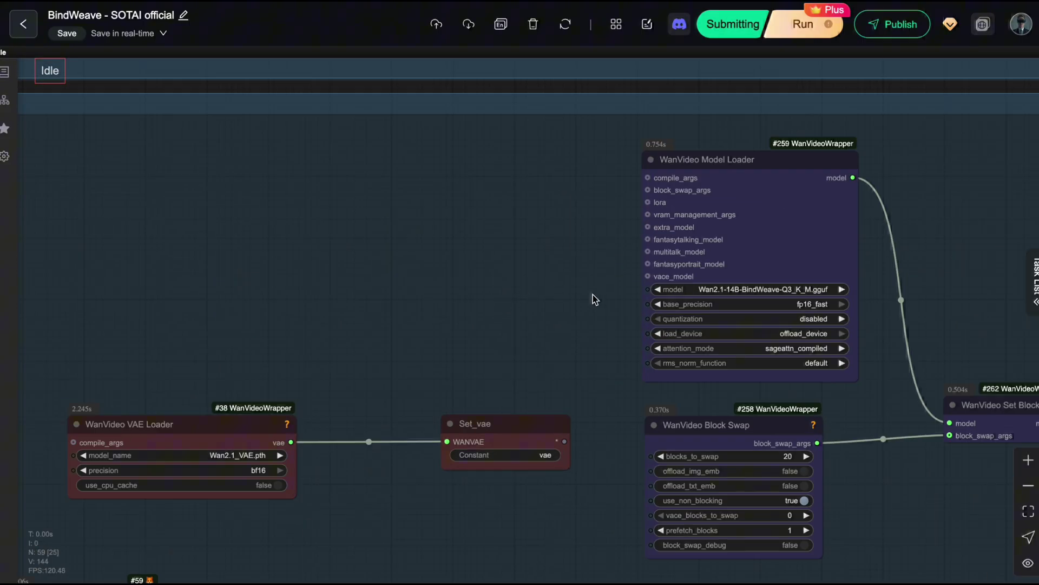
{"action": "scroll", "coordinate": [791, 309], "scroll_direction": "up", "scroll_amount": 3}
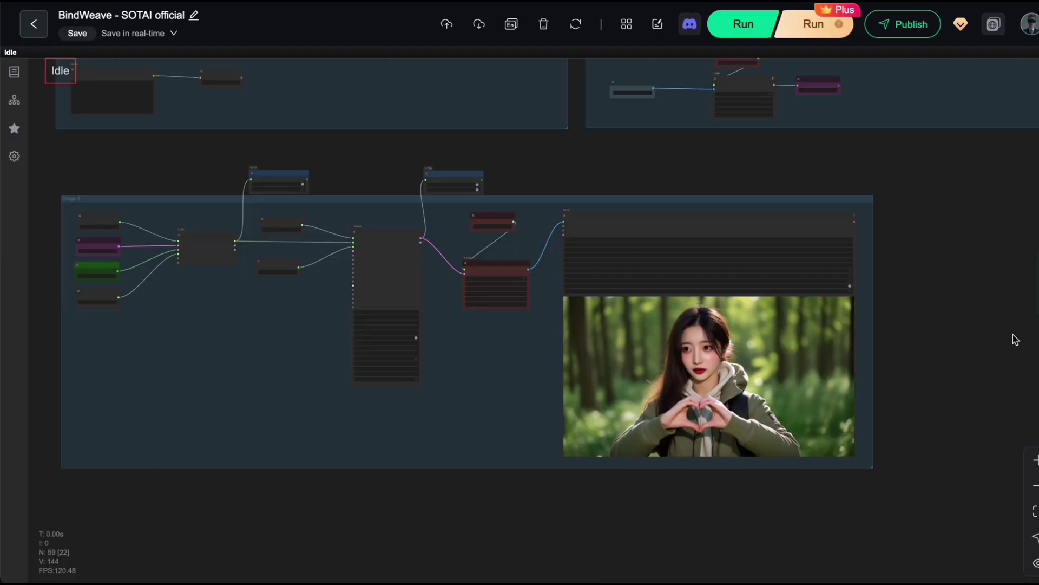
Step: Review the generated heart-gesture video in the final stage's output node and check its quality and likeness to the reference image
{"action": "scroll", "coordinate": [918, 288], "scroll_direction": "up", "scroll_amount": 5}
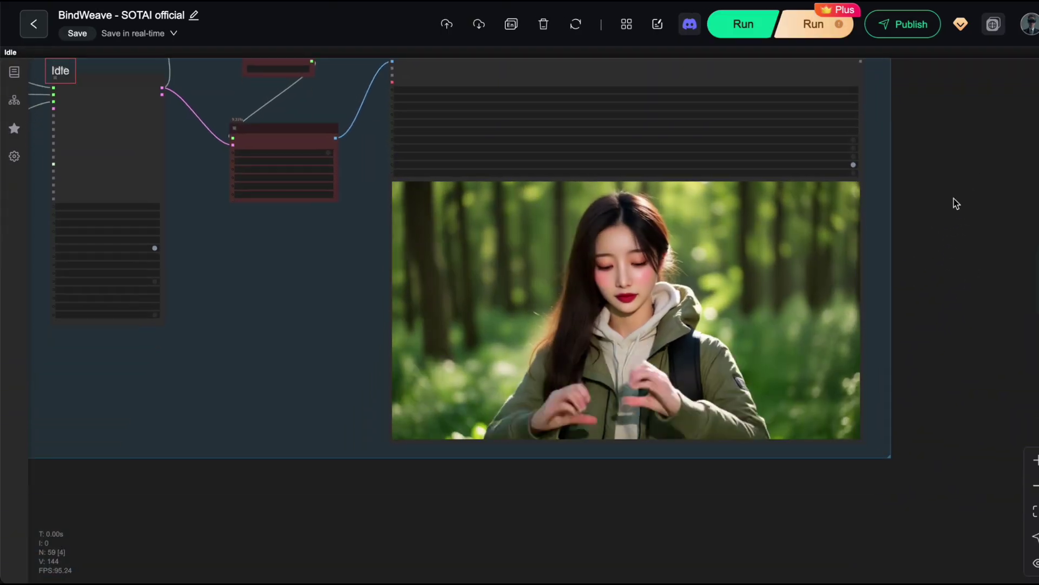
{"action": "scroll", "coordinate": [954, 199], "scroll_direction": "up", "scroll_amount": 1}
{"action": "left_click_drag", "start_coordinate": [940, 230], "coordinate": [914, 284]}
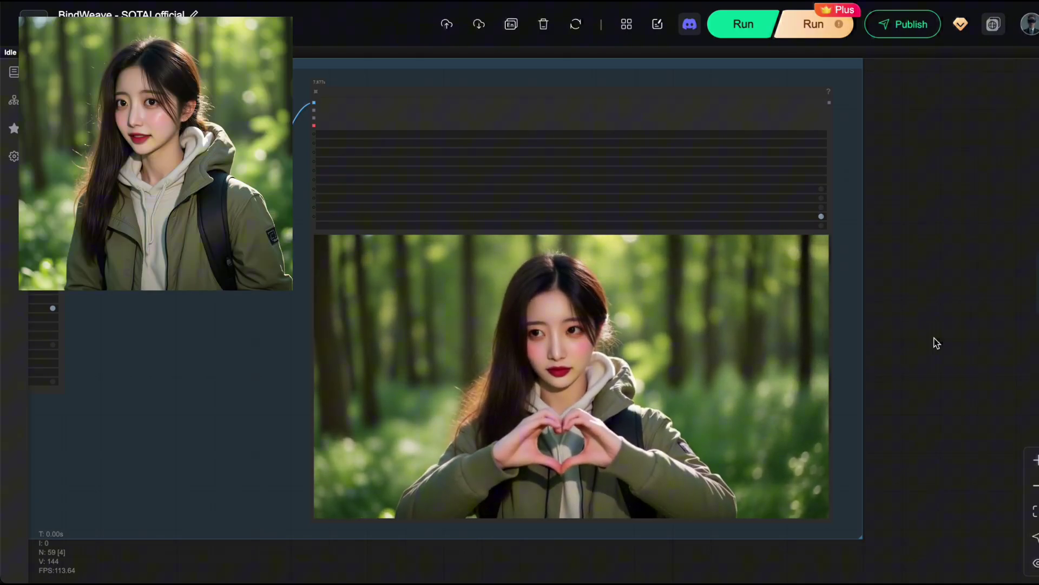
{"action": "scroll", "coordinate": [942, 336], "scroll_direction": "down", "scroll_amount": 3}
{"action": "left_click_drag", "start_coordinate": [949, 329], "coordinate": [993, 366]}
{"action": "scroll", "coordinate": [781, 216], "scroll_direction": "down", "scroll_amount": 3}
{"action": "left_click_drag", "start_coordinate": [782, 216], "coordinate": [825, 385]}
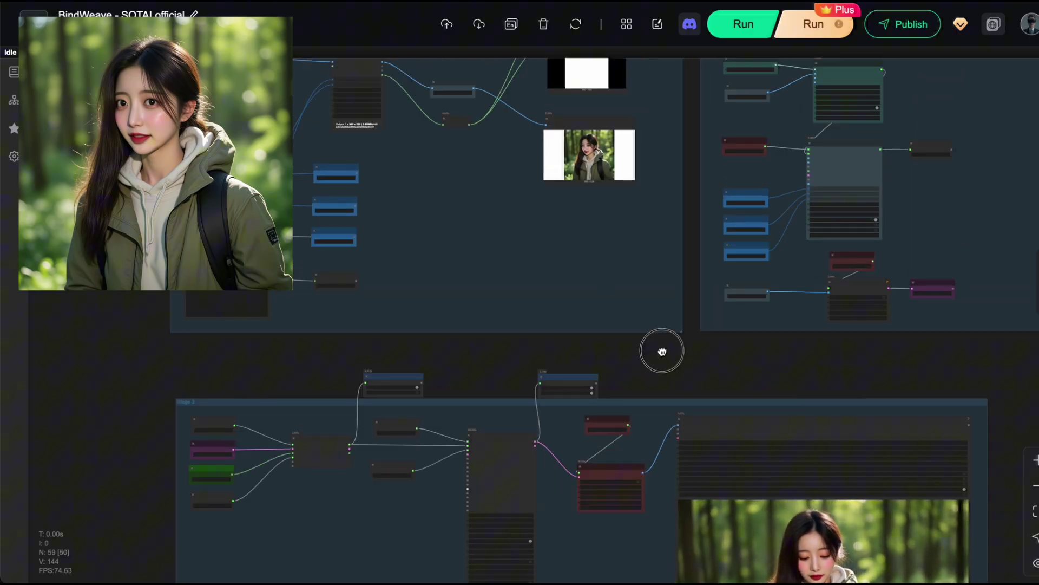
{"action": "left_click_drag", "start_coordinate": [661, 352], "coordinate": [614, 231]}
{"action": "scroll", "coordinate": [933, 385], "scroll_direction": "up", "scroll_amount": 5}
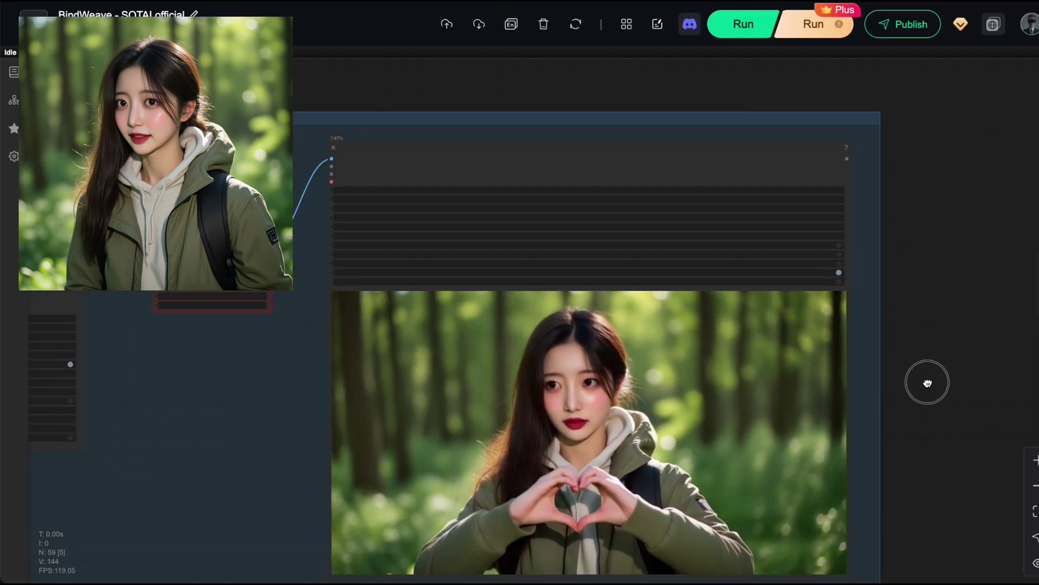
{"action": "mouse_move", "coordinate": [926, 378]}
{"action": "left_mouse_down"}
{"action": "mouse_move", "coordinate": [918, 364]}
{"action": "mouse_move", "coordinate": [918, 376]}
{"action": "left_mouse_up"}
{"action": "scroll", "coordinate": [914, 368], "scroll_direction": "up", "scroll_amount": 1}
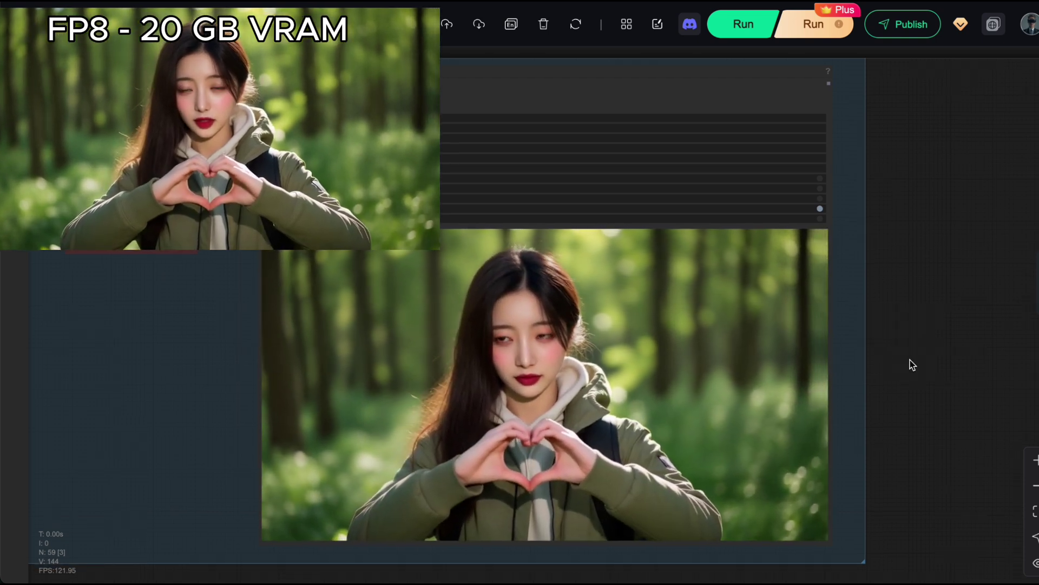
{"action": "scroll", "coordinate": [913, 364], "scroll_direction": "down", "scroll_amount": 3}
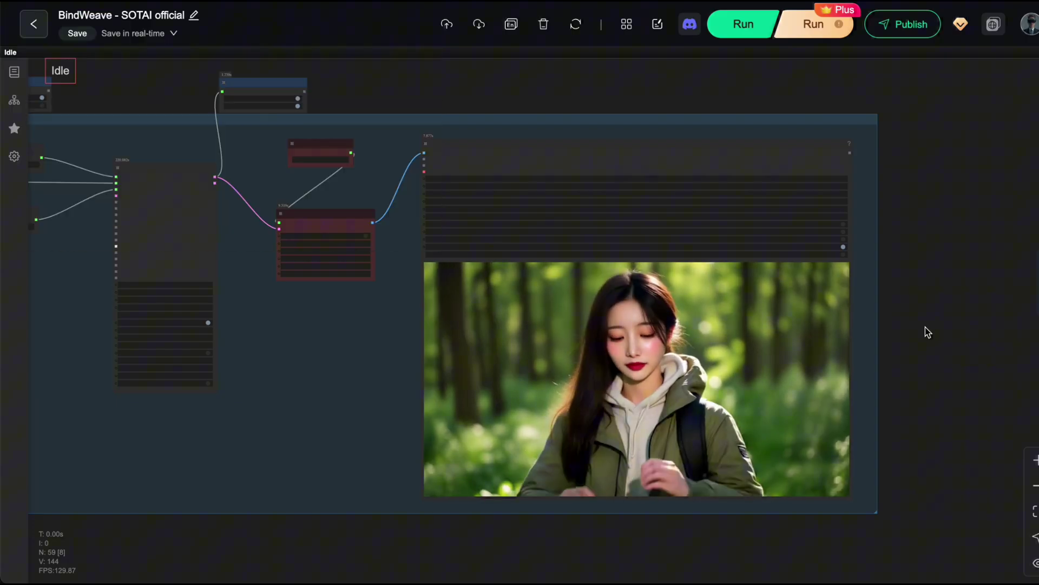
{"action": "scroll", "coordinate": [925, 327], "scroll_direction": "down", "scroll_amount": 2}
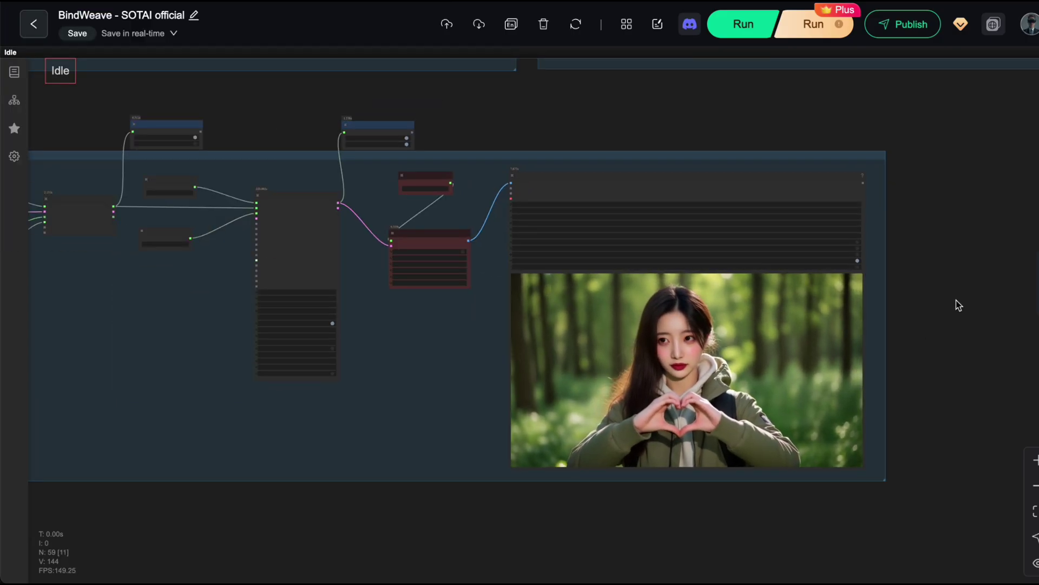
{"action": "scroll", "coordinate": [954, 290], "scroll_direction": "down", "scroll_amount": 2}
{"action": "left_click_drag", "start_coordinate": [954, 287], "coordinate": [923, 379]}
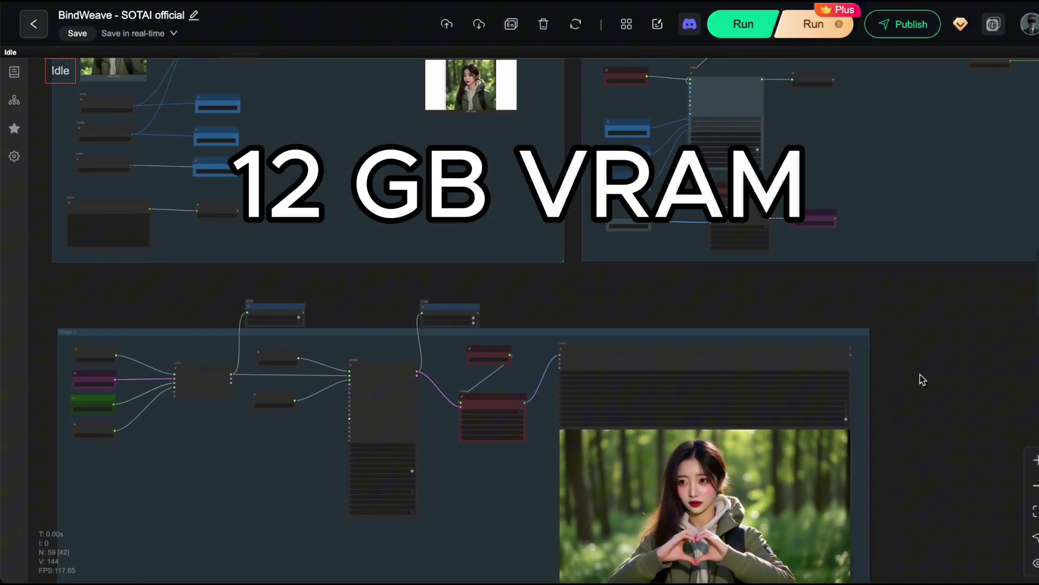
Step: Examine the settings of the WanVideo Model Loader and WanVideo Block Swap nodes used for the low-VRAM run
{"action": "left_click_drag", "start_coordinate": [901, 308], "coordinate": [743, 506]}
{"action": "left_click_drag", "start_coordinate": [758, 343], "coordinate": [706, 491]}
{"action": "scroll", "coordinate": [674, 444], "scroll_direction": "up", "scroll_amount": 5}
{"action": "scroll", "coordinate": [674, 405], "scroll_direction": "up", "scroll_amount": 4}
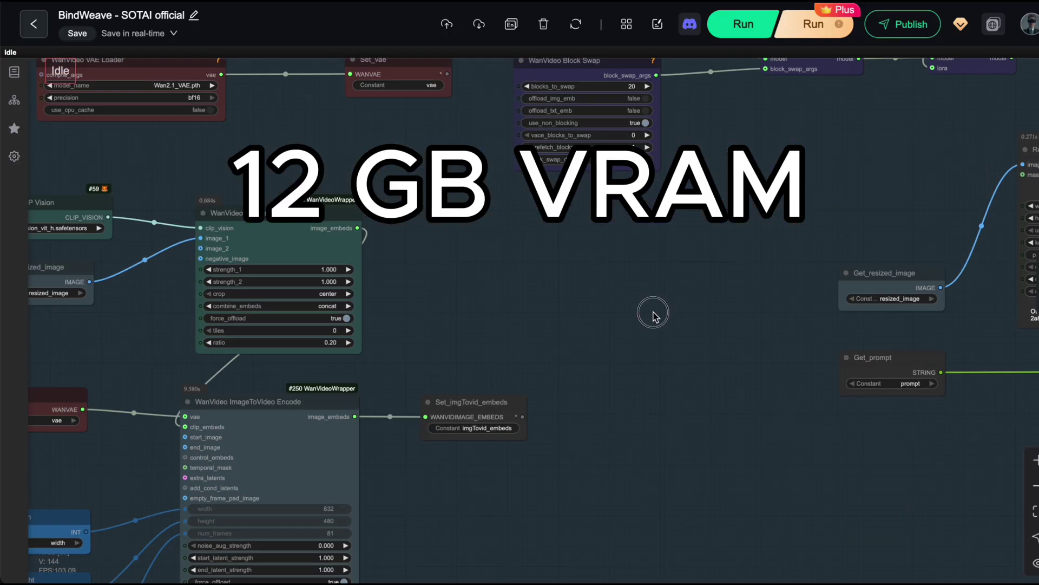
{"action": "left_click_drag", "start_coordinate": [654, 313], "coordinate": [632, 574]}
{"action": "scroll", "coordinate": [662, 451], "scroll_direction": "up", "scroll_amount": 5}
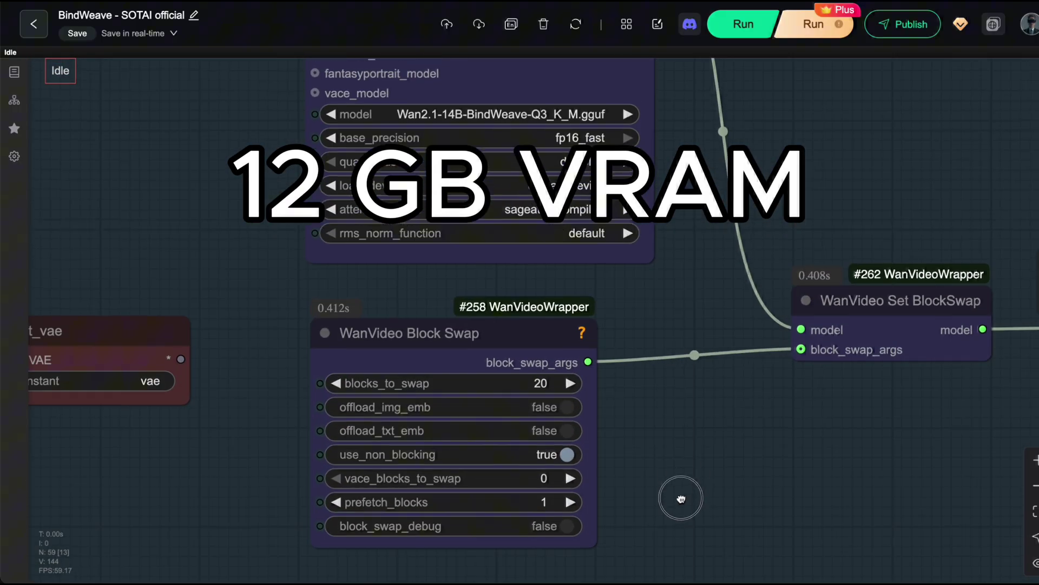
{"action": "left_click_drag", "start_coordinate": [687, 341], "coordinate": [710, 408]}
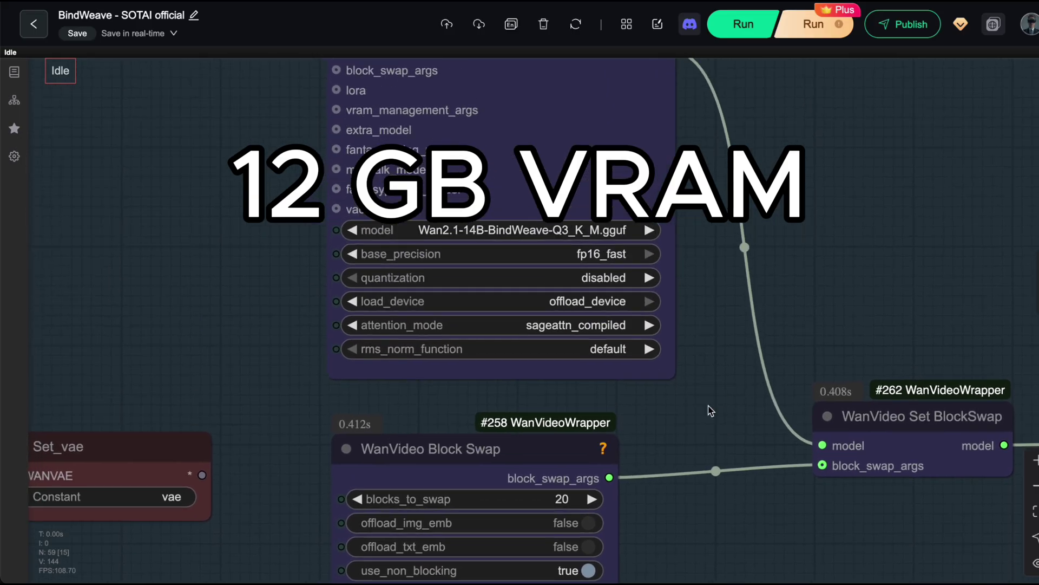
{"action": "scroll", "coordinate": [722, 388], "scroll_direction": "down", "scroll_amount": 1}
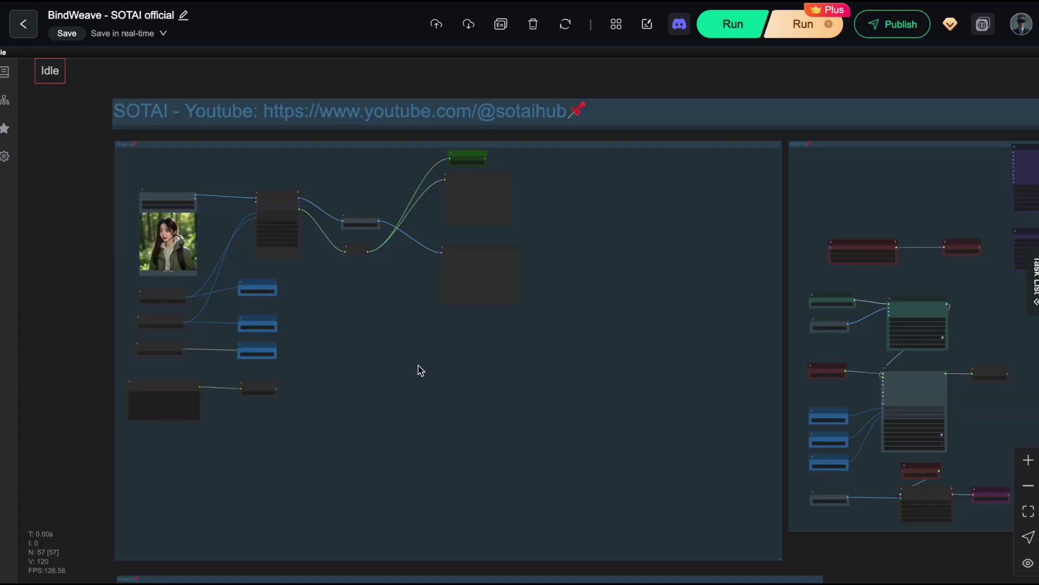
Step: Replace the String node's prompt with the description of a woman in exquisite hybrid armor amid gently falling cherry blossoms in a tranquil courtyard
{"action": "scroll", "coordinate": [417, 367], "scroll_direction": "up", "scroll_amount": 2}
{"action": "left_click_drag", "start_coordinate": [404, 351], "coordinate": [608, 432]}
{"action": "scroll", "coordinate": [608, 432], "scroll_direction": "down", "scroll_amount": 2}
{"action": "left_click_drag", "start_coordinate": [767, 432], "coordinate": [588, 386]}
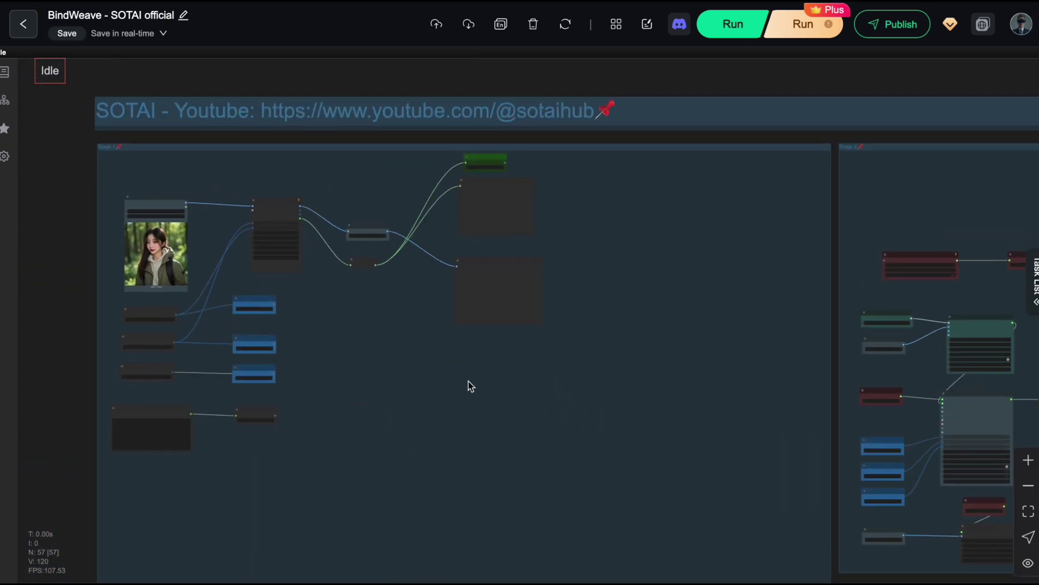
{"action": "left_click_drag", "start_coordinate": [472, 377], "coordinate": [794, 422]}
{"action": "scroll", "coordinate": [483, 332], "scroll_direction": "up", "scroll_amount": 4}
{"action": "scroll", "coordinate": [554, 343], "scroll_direction": "up", "scroll_amount": 3}
{"action": "left_click_drag", "start_coordinate": [621, 390], "coordinate": [687, 343]}
{"action": "scroll", "coordinate": [621, 360], "scroll_direction": "up", "scroll_amount": 1}
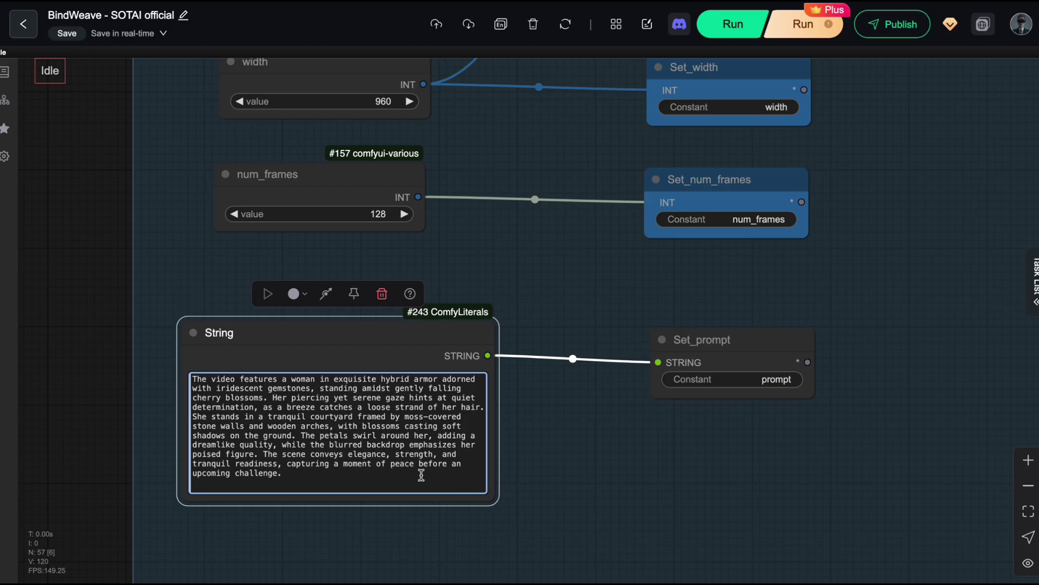
Step: Run the workflow with the cherry blossom prompt and follow its progress through the stages
{"action": "scroll", "coordinate": [574, 422], "scroll_direction": "down", "scroll_amount": 2}
{"action": "left_click", "coordinate": [734, 24]}
{"action": "scroll", "coordinate": [835, 292], "scroll_direction": "down", "scroll_amount": 6}
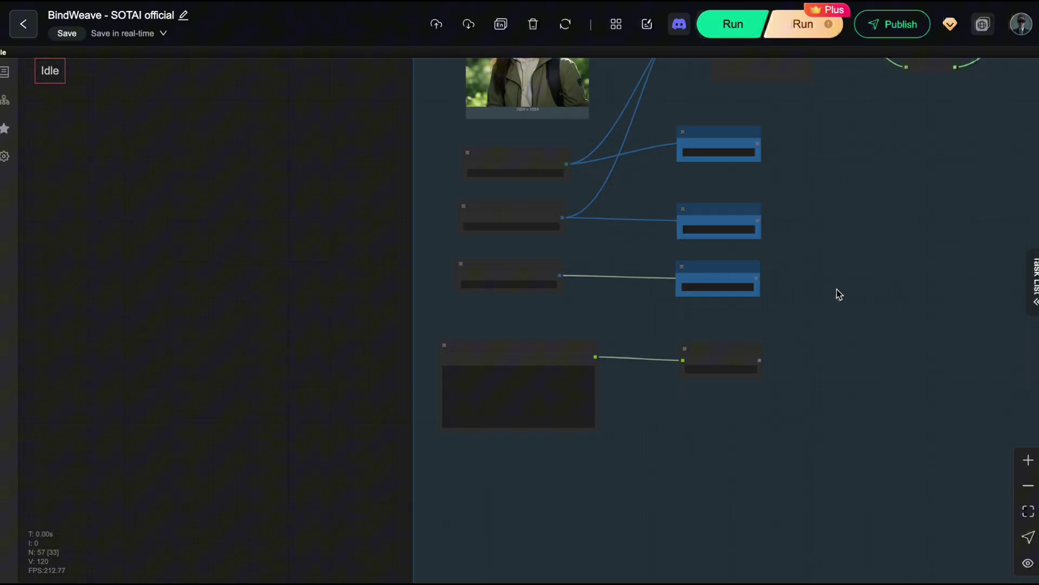
{"action": "scroll", "coordinate": [476, 446], "scroll_direction": "down", "scroll_amount": 3}
{"action": "scroll", "coordinate": [673, 396], "scroll_direction": "down", "scroll_amount": 1}
{"action": "left_click_drag", "start_coordinate": [692, 394], "coordinate": [563, 365]}
{"action": "scroll", "coordinate": [565, 301], "scroll_direction": "up", "scroll_amount": 4}
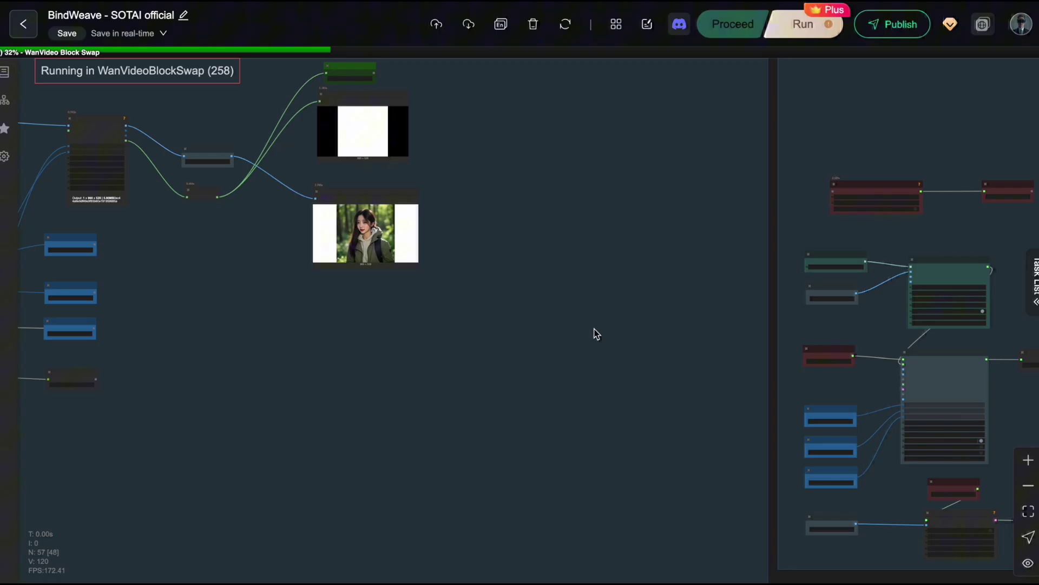
{"action": "scroll", "coordinate": [622, 329], "scroll_direction": "down", "scroll_amount": 2}
{"action": "left_click_drag", "start_coordinate": [650, 327], "coordinate": [635, 354]}
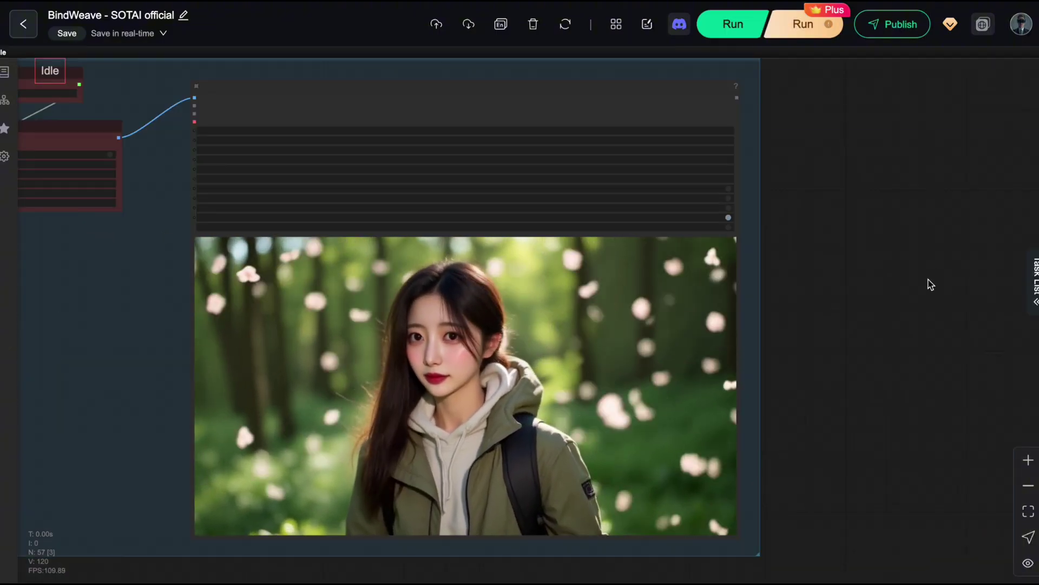
Step: Examine the newly generated cherry blossom video in the final stage's output node
{"action": "scroll", "coordinate": [910, 312], "scroll_direction": "down", "scroll_amount": 1}
{"action": "left_click_drag", "start_coordinate": [910, 313], "coordinate": [937, 229]}
{"action": "scroll", "coordinate": [909, 242], "scroll_direction": "up", "scroll_amount": 5}
{"action": "left_click_drag", "start_coordinate": [871, 243], "coordinate": [975, 283]}
{"action": "scroll", "coordinate": [960, 280], "scroll_direction": "down", "scroll_amount": 1}
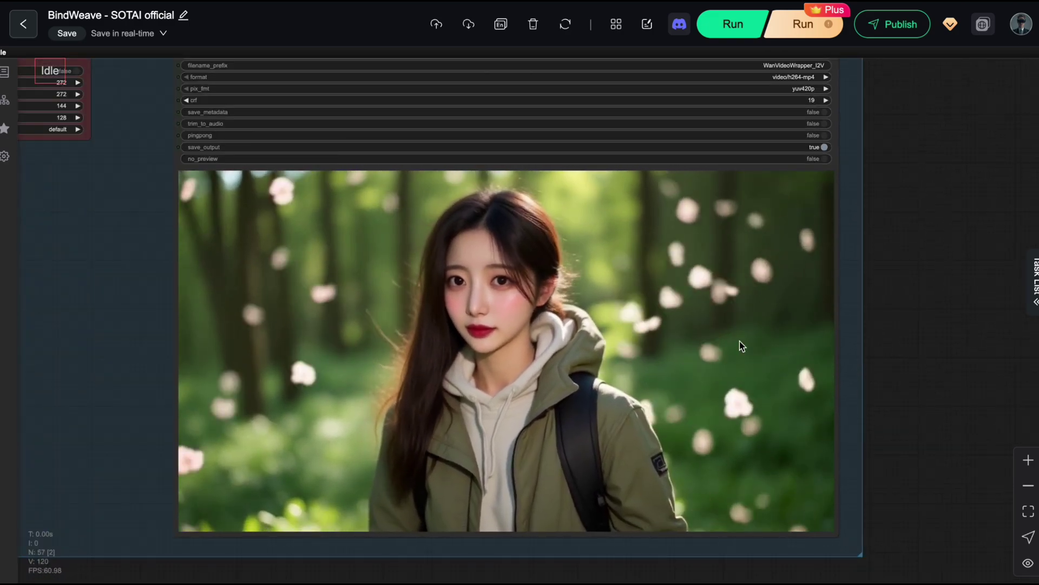
{"action": "scroll", "coordinate": [896, 326], "scroll_direction": "down", "scroll_amount": 10}
{"action": "left_click_drag", "start_coordinate": [942, 237], "coordinate": [919, 583]}
{"action": "left_click", "coordinate": [826, 362]}
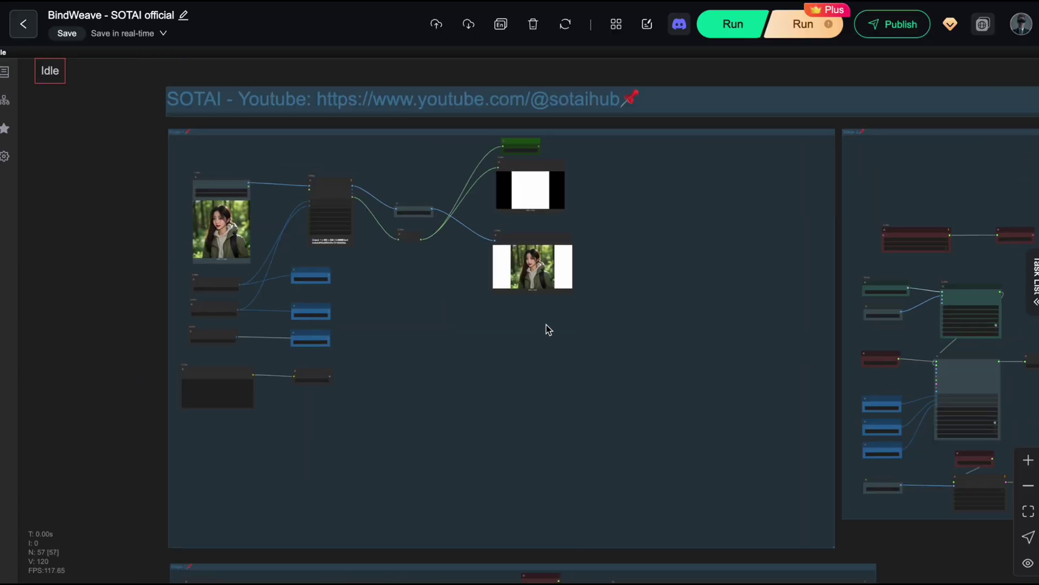
Step: Go over the Stage 1 inputs again and compare them with the woman's outfit and background in the generated video
{"action": "scroll", "coordinate": [547, 326], "scroll_direction": "up", "scroll_amount": 4}
{"action": "left_click_drag", "start_coordinate": [456, 342], "coordinate": [429, 123]}
{"action": "scroll", "coordinate": [541, 375], "scroll_direction": "up", "scroll_amount": 6}
{"action": "scroll", "coordinate": [701, 486], "scroll_direction": "down", "scroll_amount": 3}
{"action": "left_click_drag", "start_coordinate": [733, 417], "coordinate": [557, 171]}
{"action": "scroll", "coordinate": [617, 238], "scroll_direction": "down", "scroll_amount": 4}
{"action": "left_click_drag", "start_coordinate": [856, 373], "coordinate": [514, 215]}
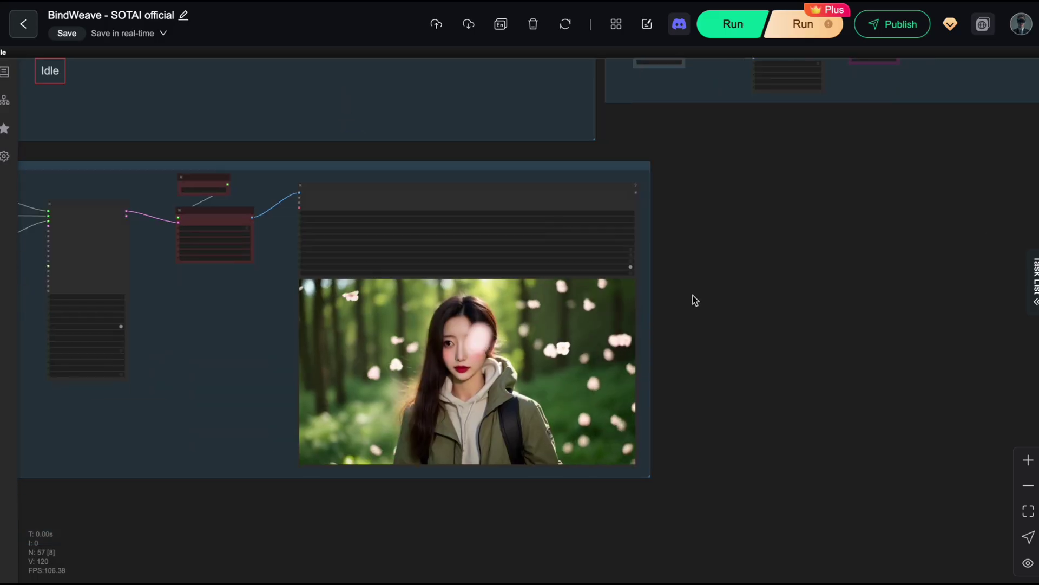
{"action": "left_click_drag", "start_coordinate": [696, 300], "coordinate": [729, 282]}
{"action": "scroll", "coordinate": [490, 287], "scroll_direction": "up", "scroll_amount": 3}
{"action": "left_click_drag", "start_coordinate": [850, 325], "coordinate": [948, 353]}
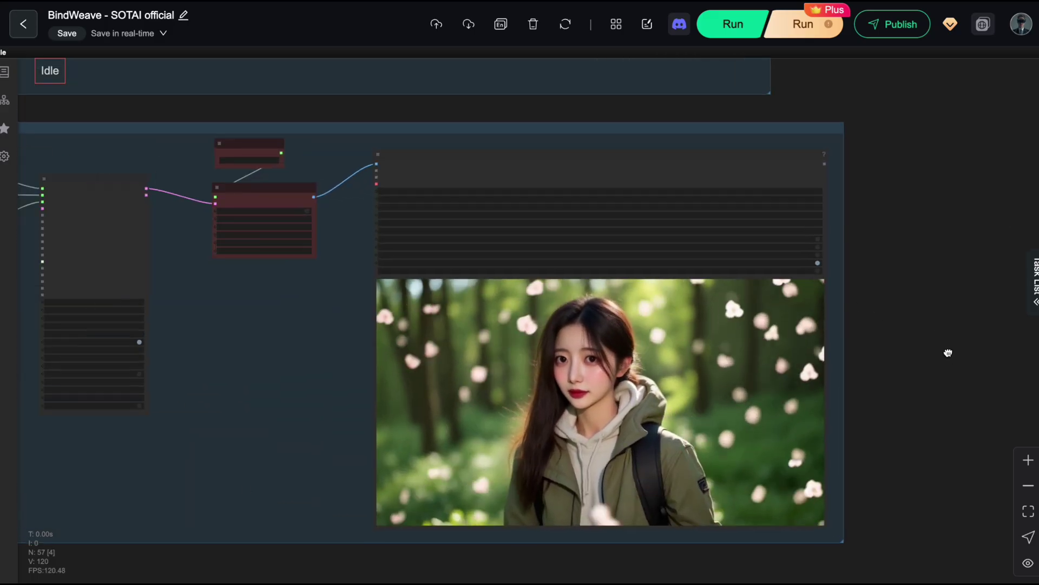
{"action": "scroll", "coordinate": [925, 301], "scroll_direction": "up", "scroll_amount": 3}
{"action": "scroll", "coordinate": [910, 300], "scroll_direction": "down", "scroll_amount": 5}
{"action": "left_click_drag", "start_coordinate": [908, 307], "coordinate": [957, 287]}
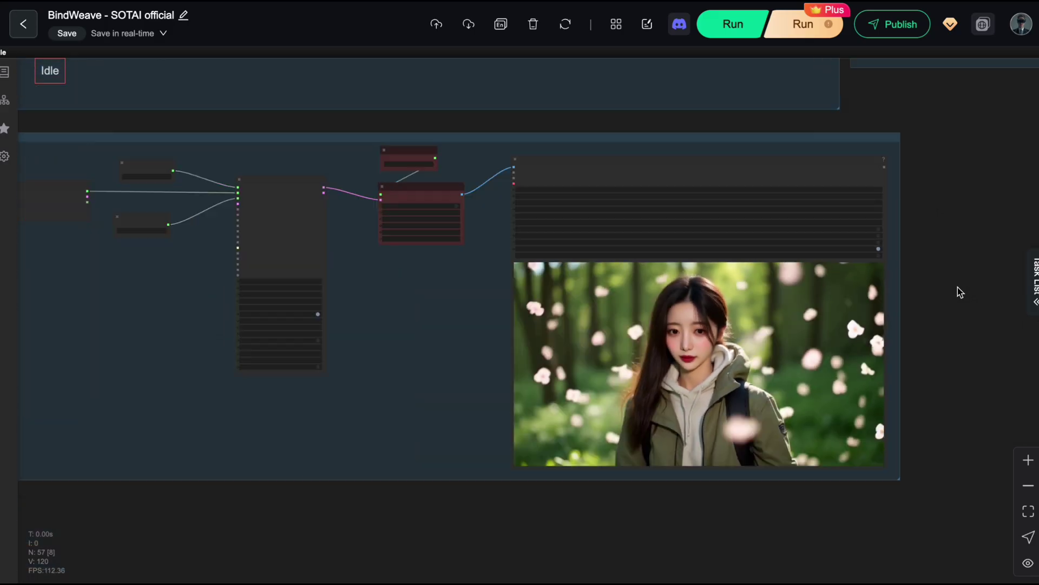
Step: Examine the reference picture in the Load Image node and the settings of the Resize Image v2 node
{"action": "left_click_drag", "start_coordinate": [721, 126], "coordinate": [889, 341]}
{"action": "scroll", "coordinate": [527, 159], "scroll_direction": "down", "scroll_amount": 4}
{"action": "left_click_drag", "start_coordinate": [526, 159], "coordinate": [646, 462]}
{"action": "scroll", "coordinate": [543, 335], "scroll_direction": "up", "scroll_amount": 7}
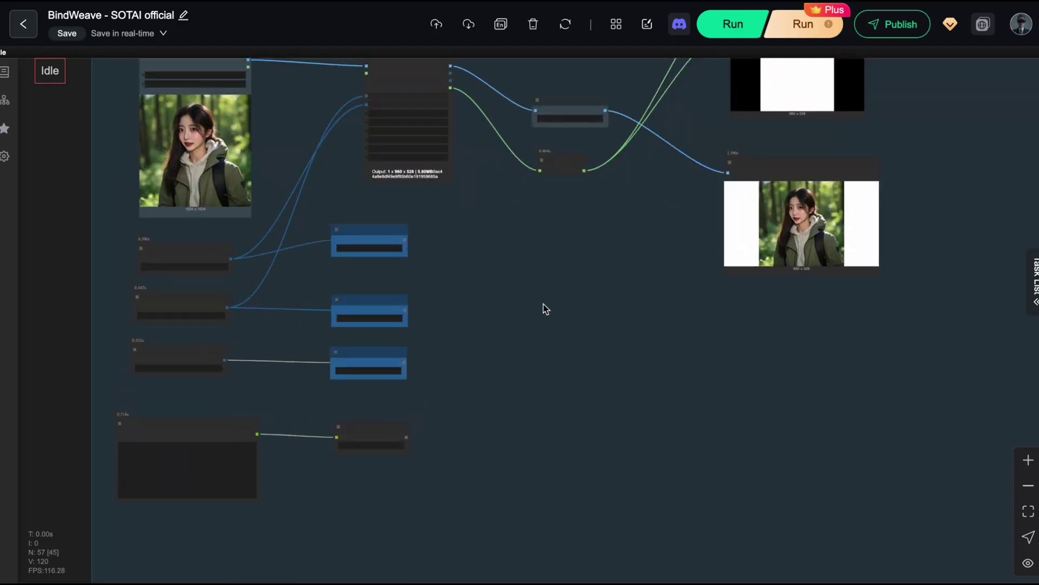
{"action": "scroll", "coordinate": [695, 456], "scroll_direction": "up", "scroll_amount": 5}
{"action": "left_click_drag", "start_coordinate": [533, 263], "coordinate": [798, 526]}
{"action": "left_click_drag", "start_coordinate": [472, 287], "coordinate": [563, 271]}
{"action": "scroll", "coordinate": [545, 282], "scroll_direction": "up", "scroll_amount": 3}
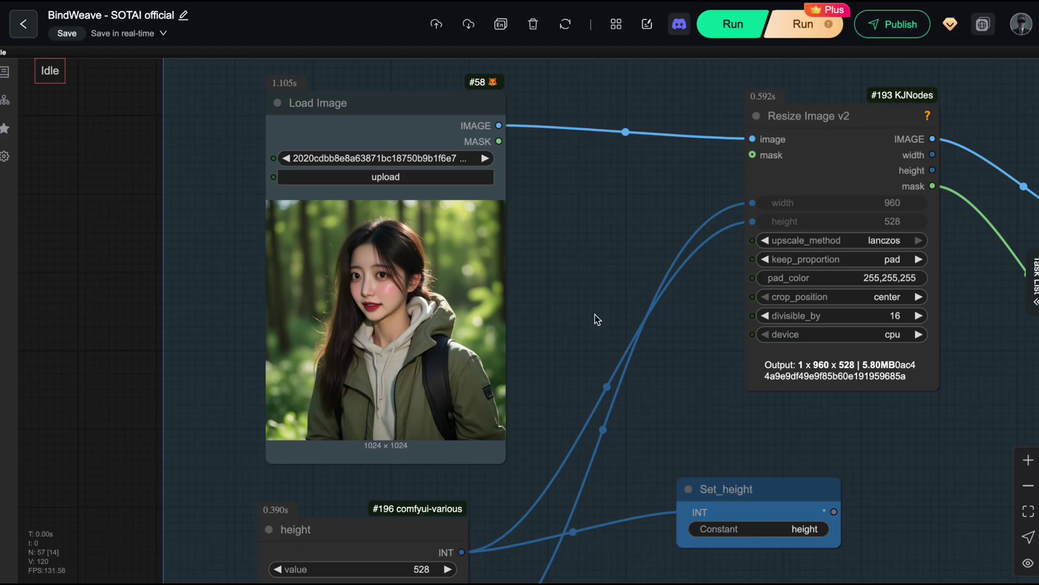
Step: Examine the forest reference picture in the Load Image node, including the woman's outfit and background, alongside the Resize Image v2 node
{"action": "scroll", "coordinate": [588, 302], "scroll_direction": "down", "scroll_amount": 2}
{"action": "left_click_drag", "start_coordinate": [689, 363], "coordinate": [506, 325]}
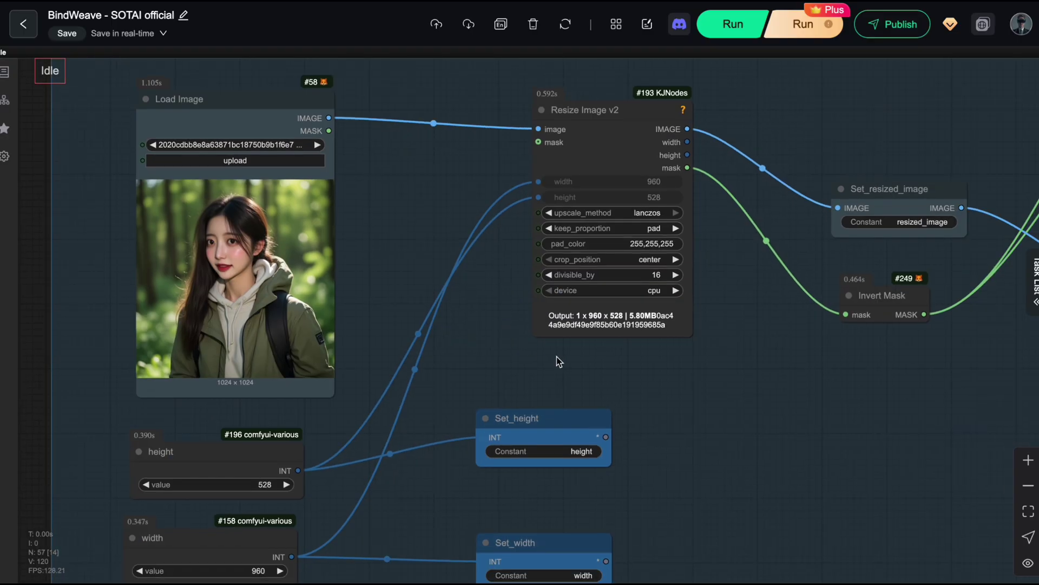
{"action": "left_click_drag", "start_coordinate": [407, 248], "coordinate": [428, 264]}
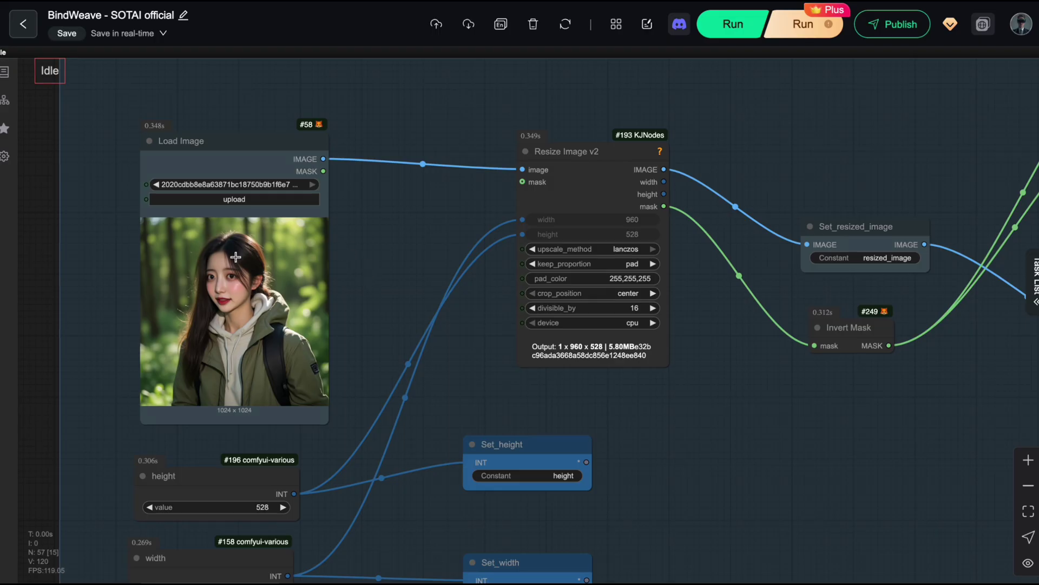
{"action": "scroll", "coordinate": [385, 308], "scroll_direction": "up", "scroll_amount": 1}
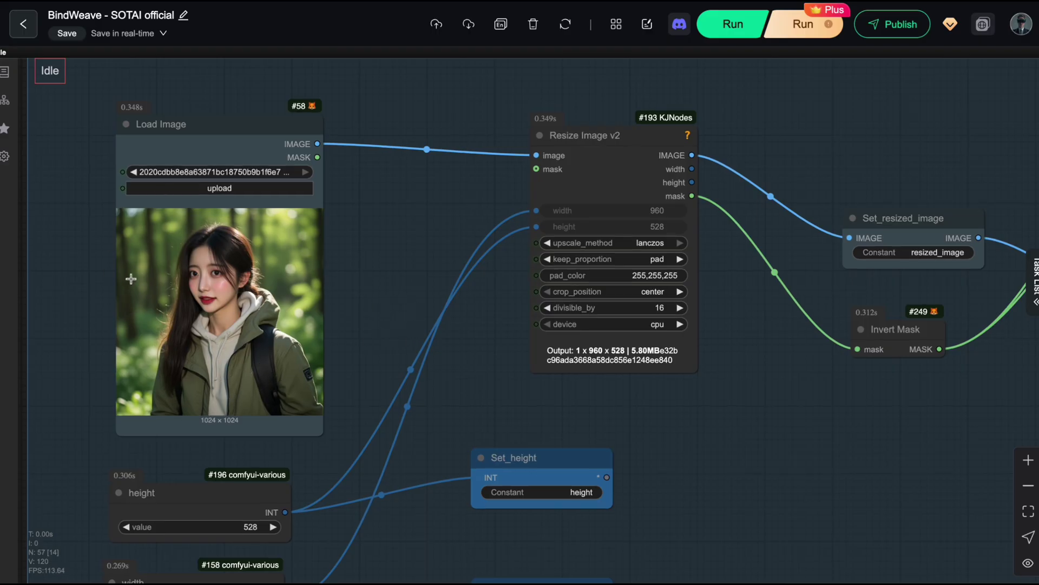
{"action": "scroll", "coordinate": [375, 298], "scroll_direction": "down", "scroll_amount": 1}
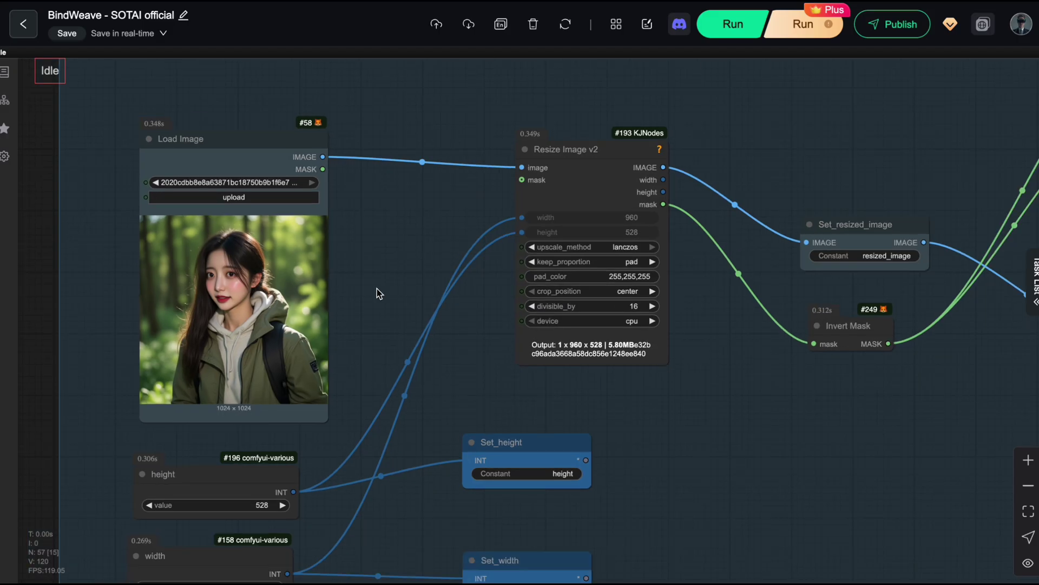
{"action": "scroll", "coordinate": [393, 287], "scroll_direction": "down", "scroll_amount": 1}
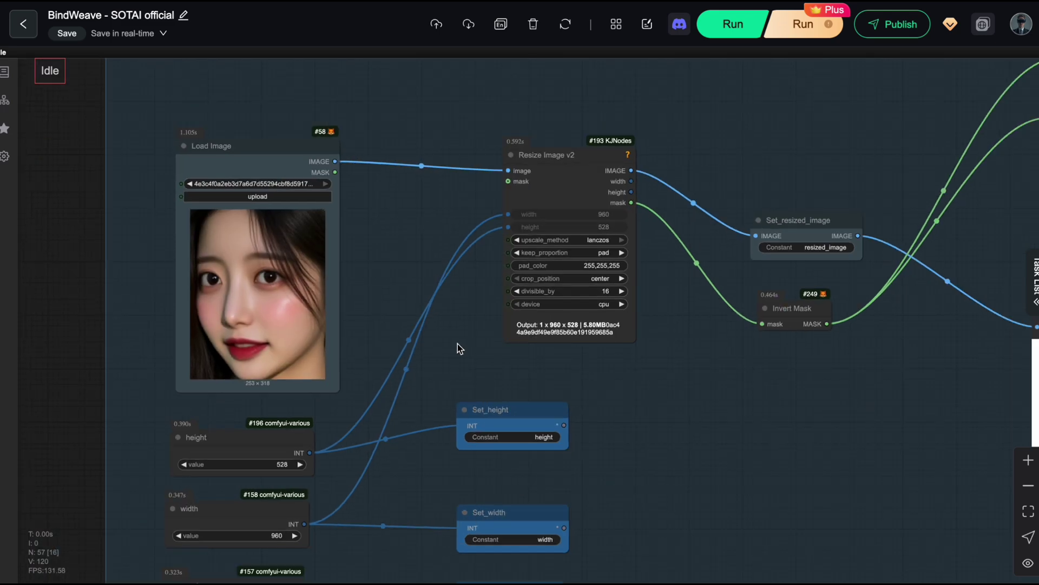
Step: Examine the close-up face reference in Load Image, the height, width and num_frames nodes, and the cherry blossom prompt
{"action": "scroll", "coordinate": [471, 297], "scroll_direction": "up", "scroll_amount": 2}
{"action": "scroll", "coordinate": [476, 308], "scroll_direction": "down", "scroll_amount": 3}
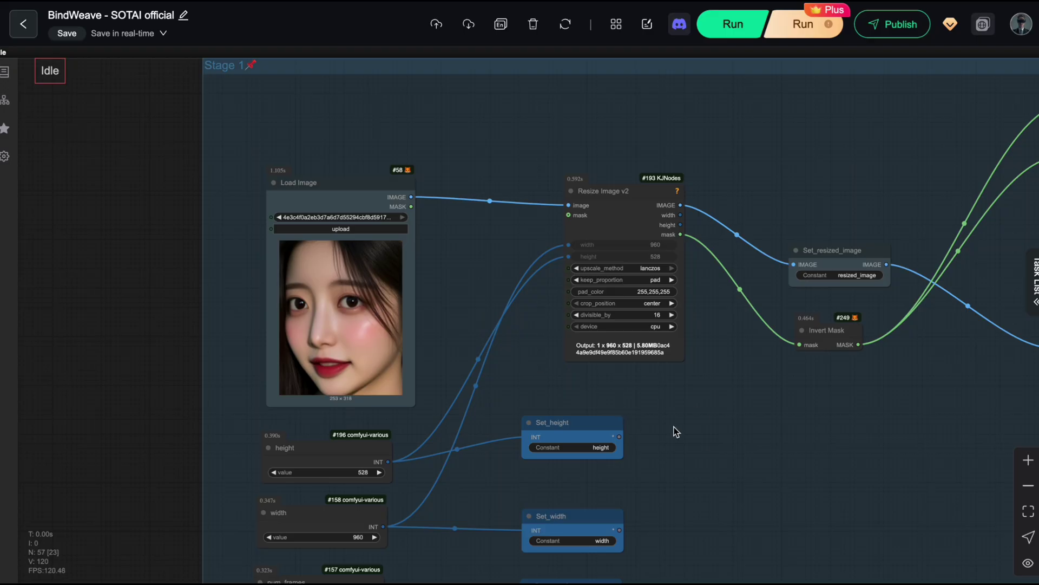
{"action": "left_click_drag", "start_coordinate": [673, 426], "coordinate": [690, 302]}
{"action": "scroll", "coordinate": [695, 306], "scroll_direction": "down", "scroll_amount": 1}
{"action": "scroll", "coordinate": [725, 330], "scroll_direction": "down", "scroll_amount": 3}
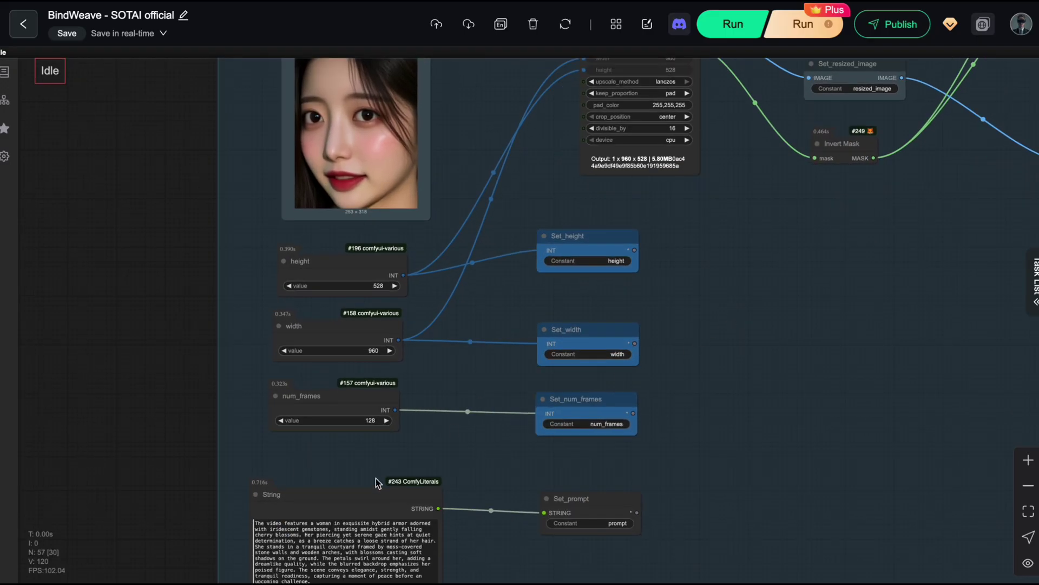
{"action": "scroll", "coordinate": [543, 464], "scroll_direction": "up", "scroll_amount": 4}
{"action": "left_click_drag", "start_coordinate": [418, 520], "coordinate": [548, 343]}
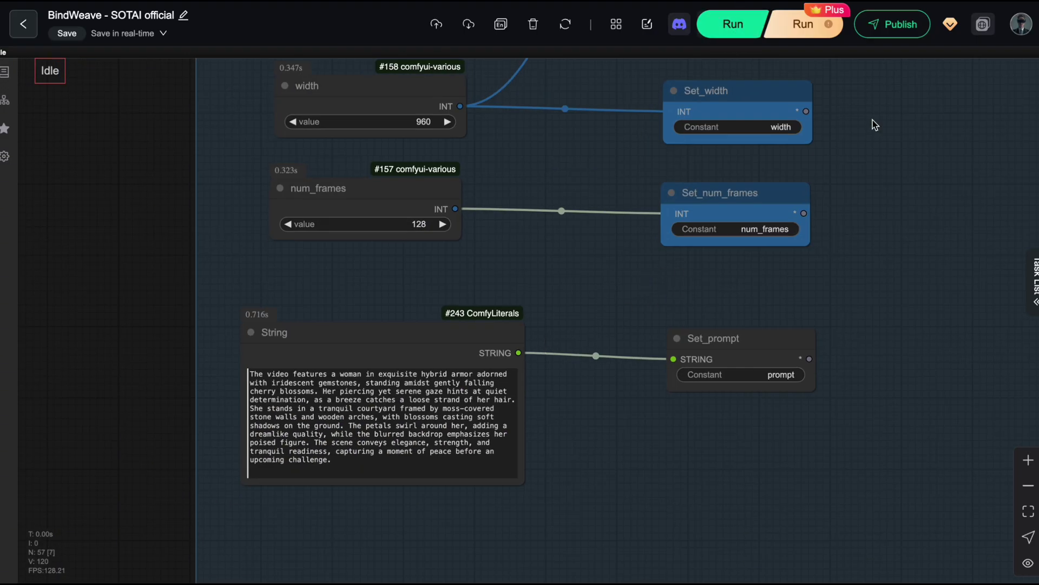
Step: Follow the workflow run that uses the close-up face reference through to the final stage's output node
{"action": "left_click_drag", "start_coordinate": [872, 120], "coordinate": [657, 356]}
{"action": "scroll", "coordinate": [856, 206], "scroll_direction": "down", "scroll_amount": 3}
{"action": "scroll", "coordinate": [700, 373], "scroll_direction": "down", "scroll_amount": 1}
{"action": "scroll", "coordinate": [720, 401], "scroll_direction": "down", "scroll_amount": 1}
{"action": "left_click_drag", "start_coordinate": [758, 328], "coordinate": [535, 405]}
{"action": "scroll", "coordinate": [723, 373], "scroll_direction": "down", "scroll_amount": 4}
{"action": "scroll", "coordinate": [535, 405], "scroll_direction": "down", "scroll_amount": 6}
{"action": "left_click_drag", "start_coordinate": [909, 477], "coordinate": [919, 213]}
{"action": "scroll", "coordinate": [918, 213], "scroll_direction": "up", "scroll_amount": 3}
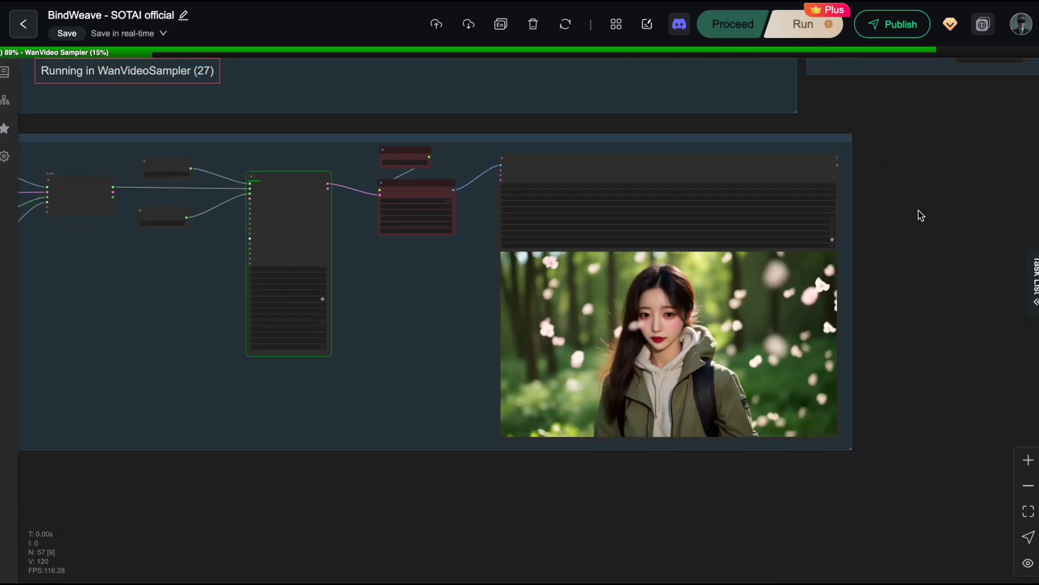
Step: Examine the woman's armor, face and cherry blossom background in the video generated from the close-up reference
{"action": "scroll", "coordinate": [964, 364], "scroll_direction": "up", "scroll_amount": 3}
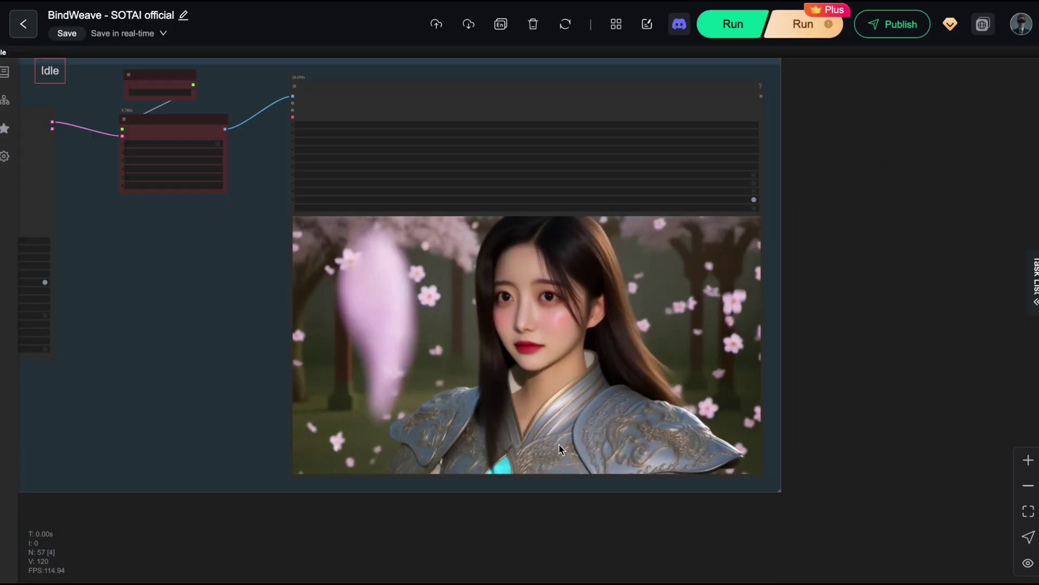
{"action": "scroll", "coordinate": [835, 364], "scroll_direction": "down", "scroll_amount": 4}
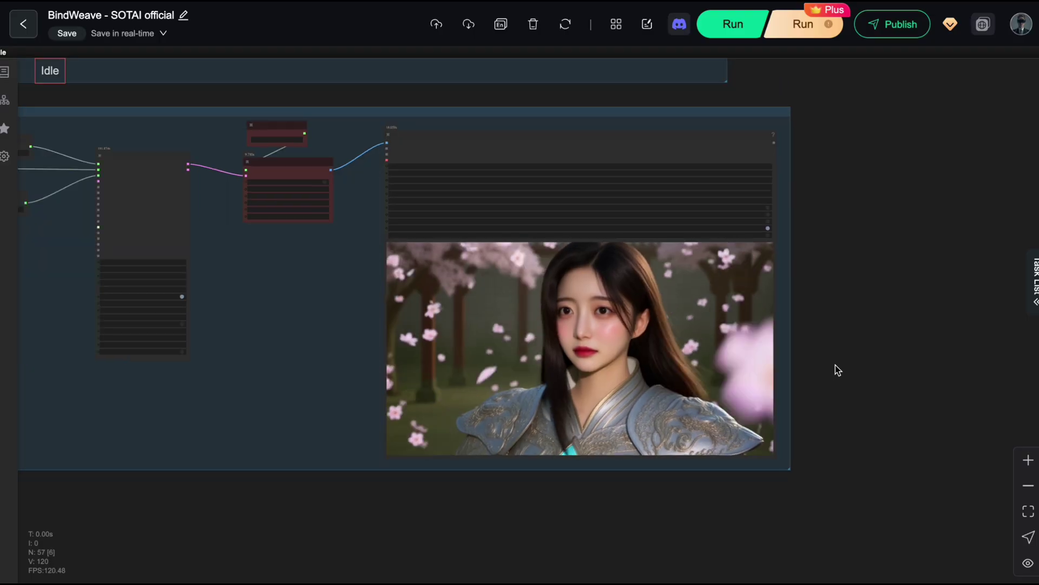
{"action": "left_click_drag", "start_coordinate": [831, 332], "coordinate": [722, 268]}
{"action": "scroll", "coordinate": [780, 426], "scroll_direction": "up", "scroll_amount": 3}
{"action": "scroll", "coordinate": [717, 269], "scroll_direction": "up", "scroll_amount": 2}
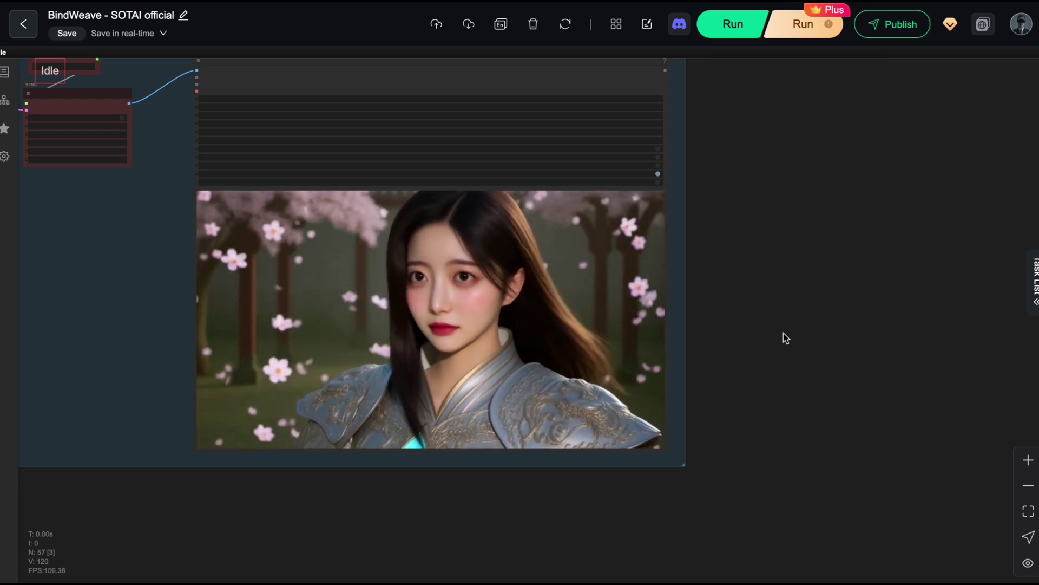
{"action": "left_click_drag", "start_coordinate": [790, 306], "coordinate": [807, 320]}
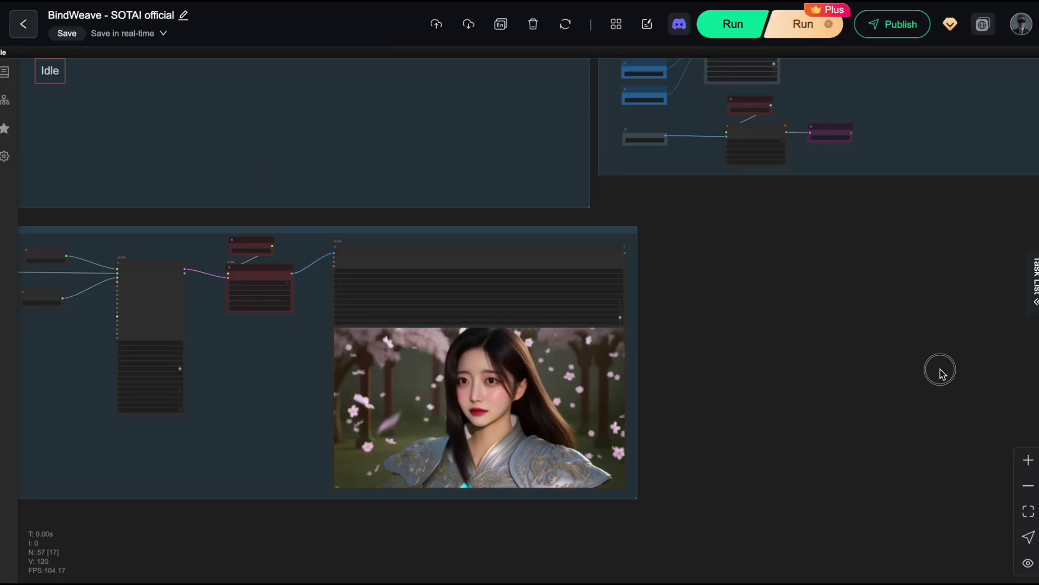
Step: Replace the Stage 1 String prompt with one describing a woman enjoying a cup of tea at a café terrace on a bustling city street
{"action": "left_click_drag", "start_coordinate": [506, 157], "coordinate": [996, 363]}
{"action": "scroll", "coordinate": [802, 332], "scroll_direction": "down", "scroll_amount": 1}
{"action": "scroll", "coordinate": [768, 304], "scroll_direction": "up", "scroll_amount": 7}
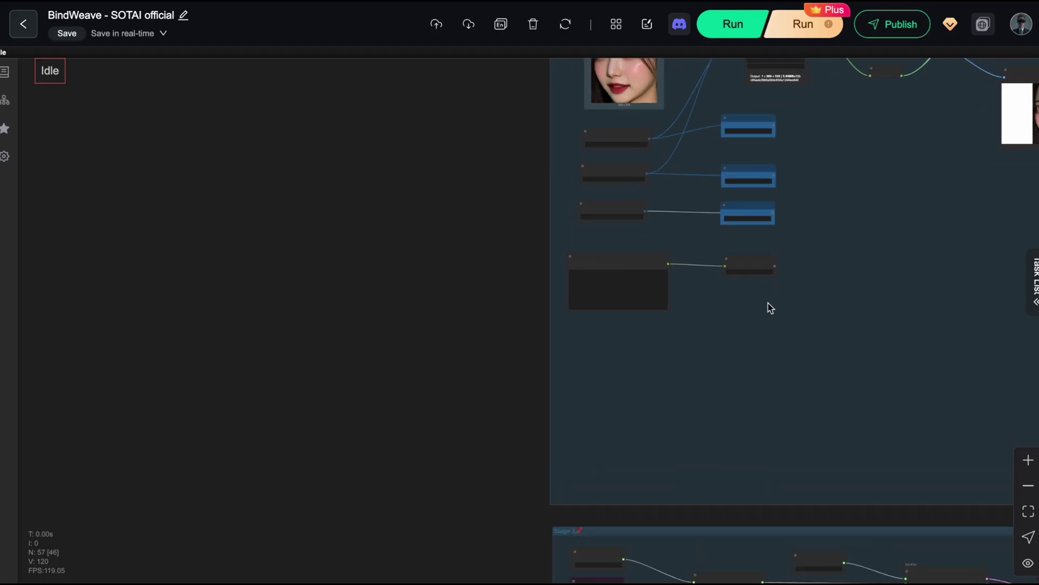
{"action": "left_click_drag", "start_coordinate": [732, 345], "coordinate": [418, 416]}
{"action": "scroll", "coordinate": [415, 364], "scroll_direction": "up", "scroll_amount": 3}
{"action": "left_click_drag", "start_coordinate": [415, 365], "coordinate": [548, 355]}
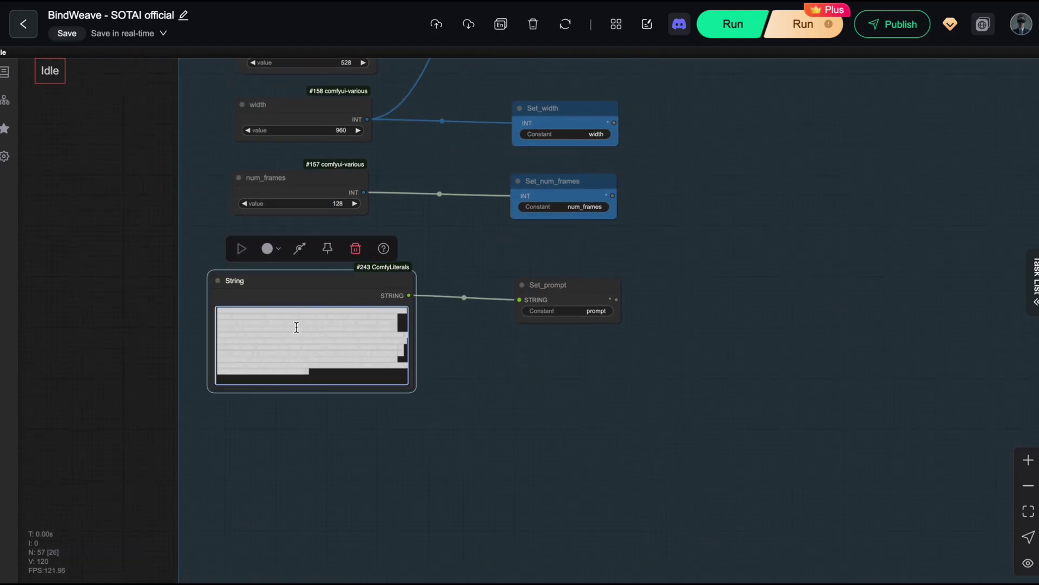
{"action": "scroll", "coordinate": [571, 394], "scroll_direction": "up", "scroll_amount": 3}
{"action": "scroll", "coordinate": [540, 382], "scroll_direction": "down", "scroll_amount": 3}
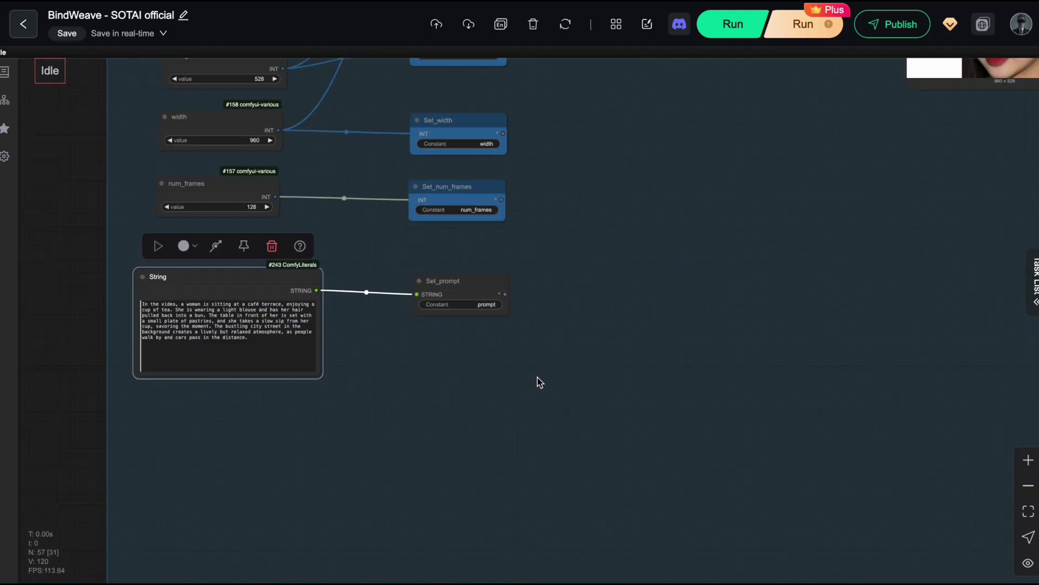
Step: Run the workflow with the café terrace prompt and go to the final stage's output node
{"action": "scroll", "coordinate": [740, 112], "scroll_direction": "down", "scroll_amount": 4}
{"action": "left_click_drag", "start_coordinate": [830, 278], "coordinate": [592, 459]}
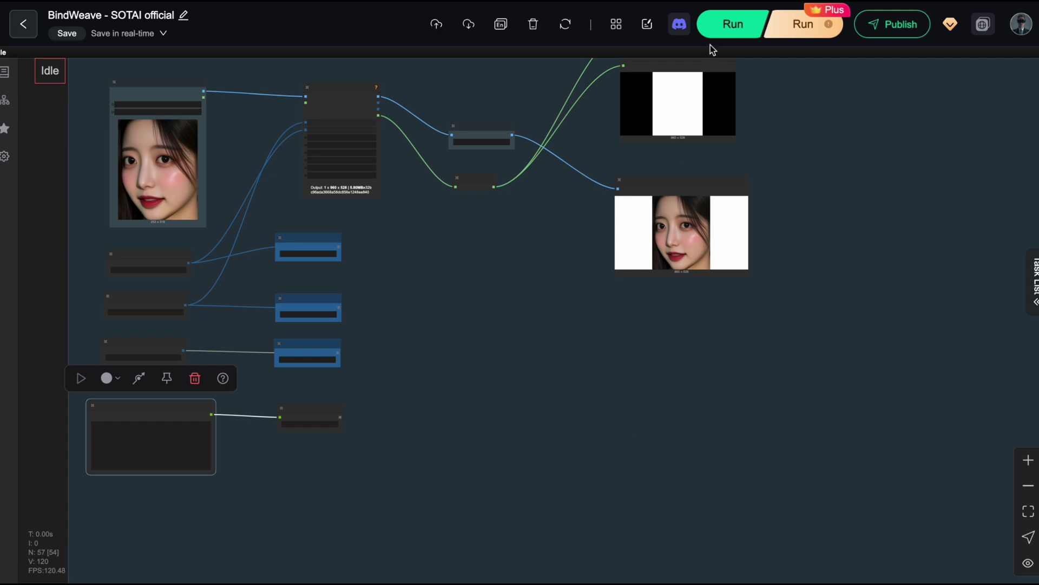
{"action": "left_click", "coordinate": [735, 37]}
{"action": "scroll", "coordinate": [666, 384], "scroll_direction": "down", "scroll_amount": 4}
{"action": "left_click_drag", "start_coordinate": [738, 435], "coordinate": [471, 339]}
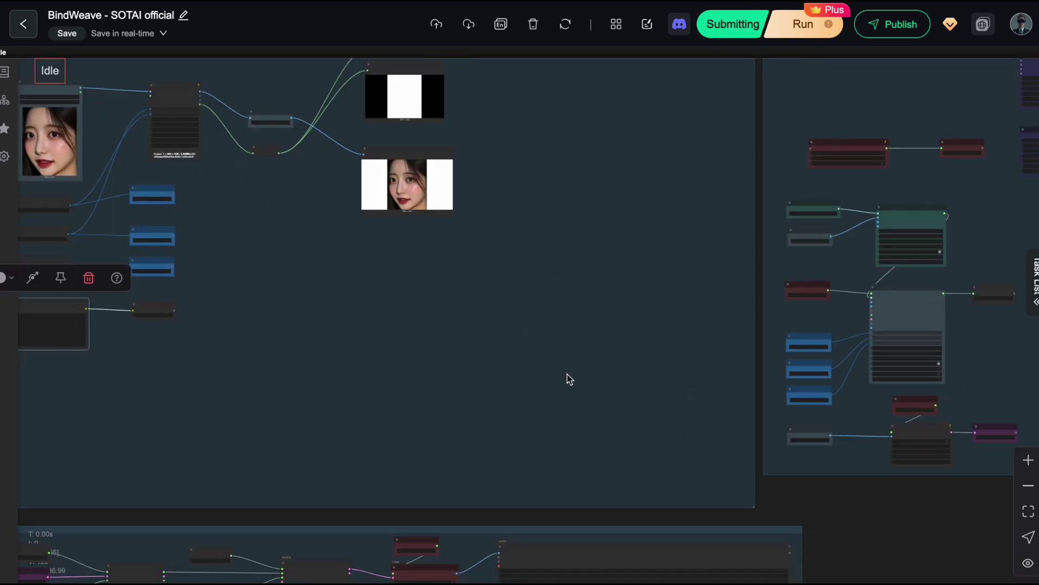
{"action": "scroll", "coordinate": [567, 374], "scroll_direction": "down", "scroll_amount": 2}
{"action": "left_click_drag", "start_coordinate": [811, 516], "coordinate": [745, 368]}
{"action": "left_click", "coordinate": [777, 390]}
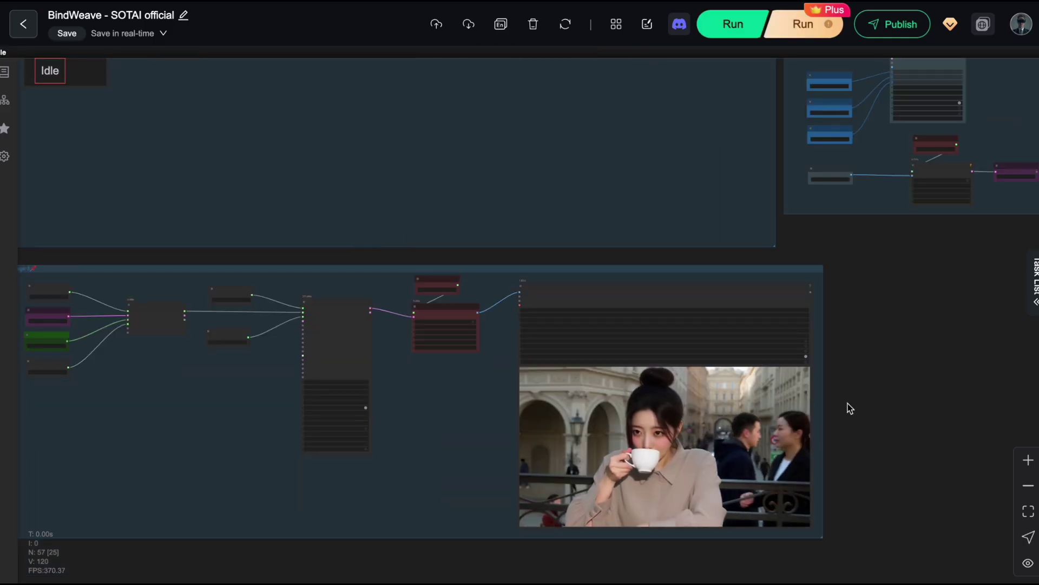
Step: Examine the generated café video and compare the woman with the face reference in the Stage 1 group
{"action": "scroll", "coordinate": [795, 271], "scroll_direction": "up", "scroll_amount": 6}
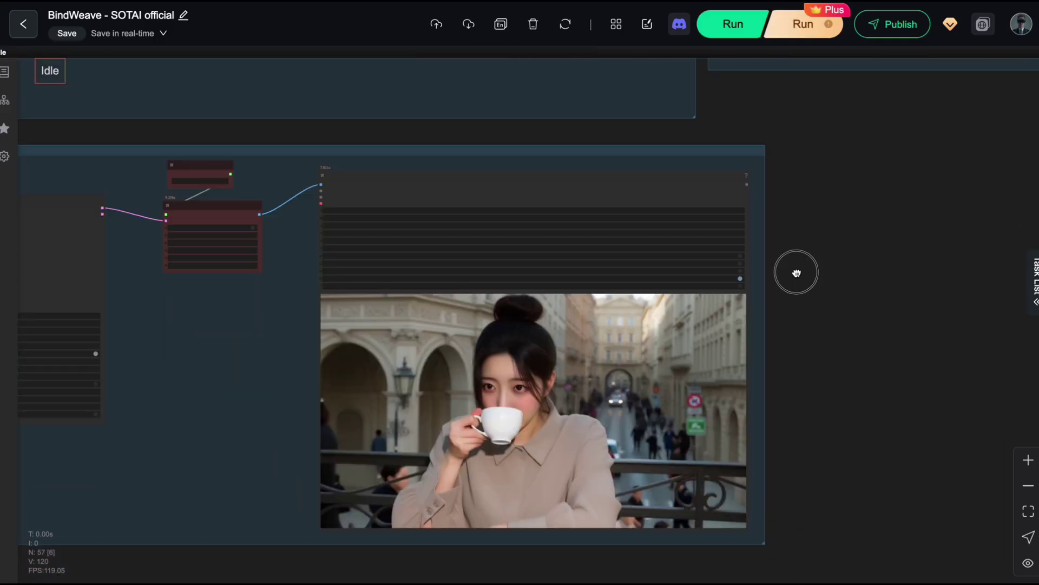
{"action": "left_click_drag", "start_coordinate": [770, 252], "coordinate": [823, 346]}
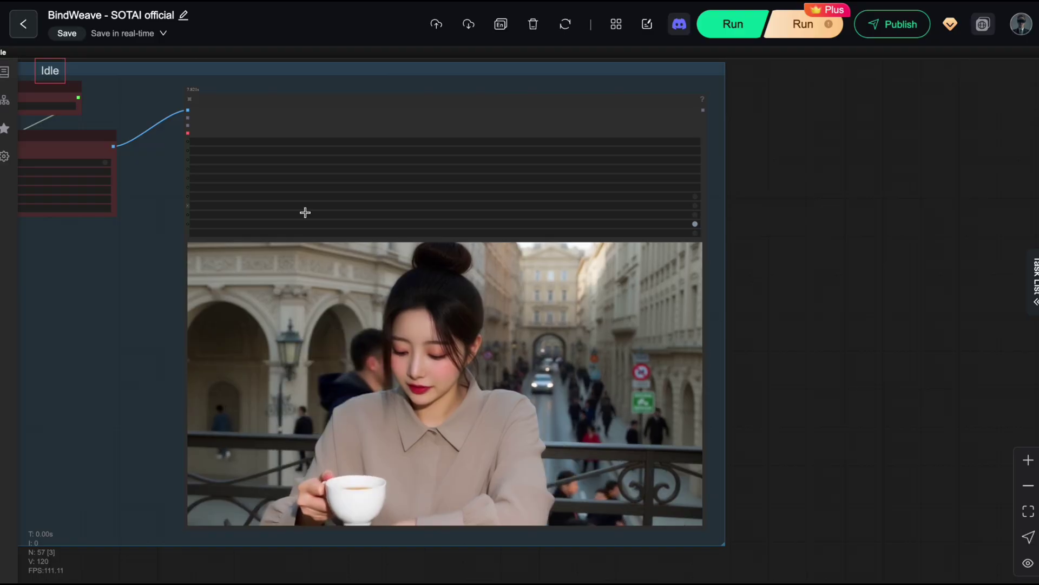
{"action": "scroll", "coordinate": [806, 359], "scroll_direction": "down", "scroll_amount": 2}
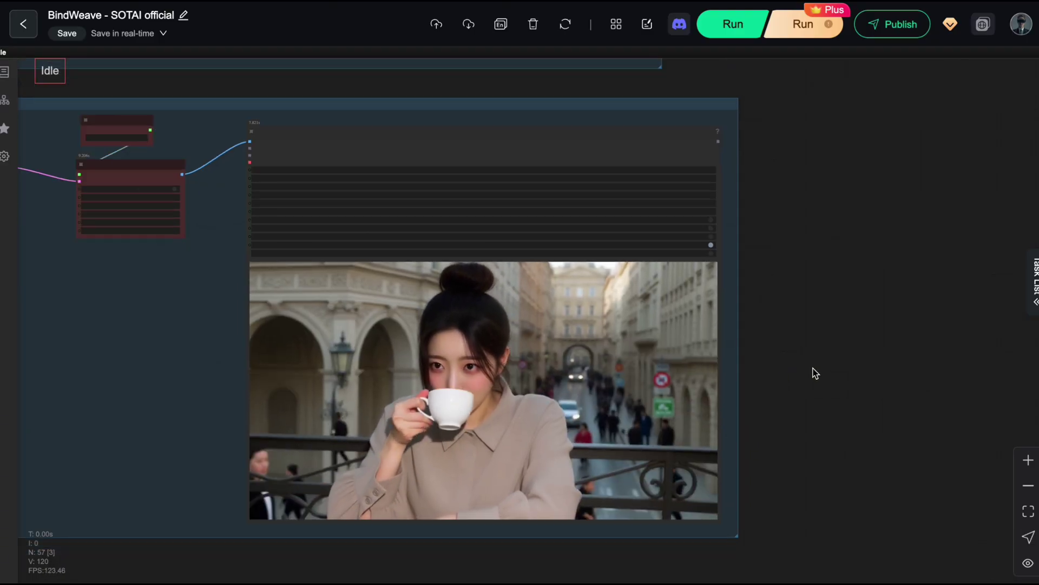
{"action": "scroll", "coordinate": [836, 322], "scroll_direction": "down", "scroll_amount": 3}
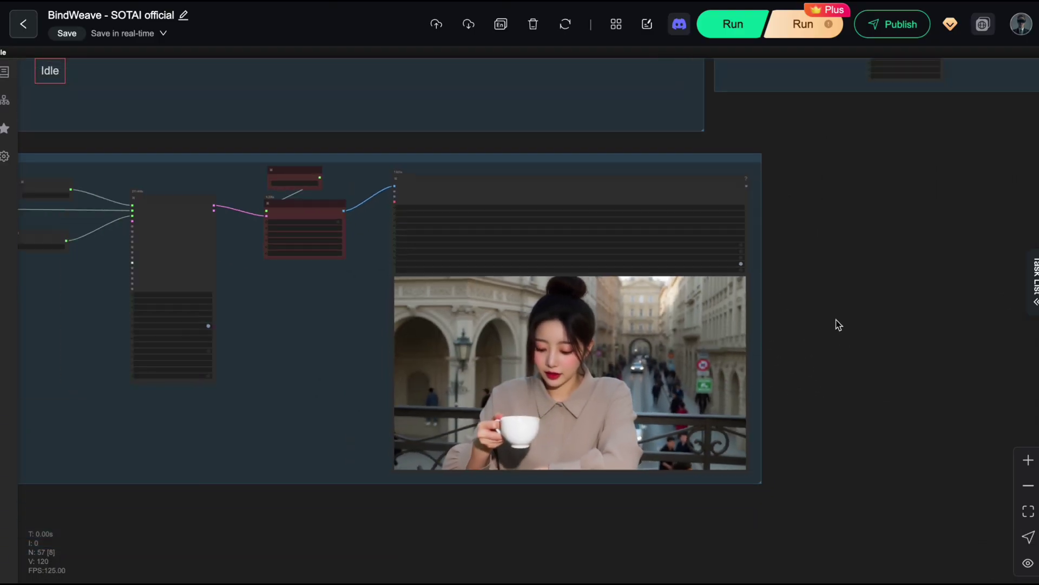
{"action": "left_click_drag", "start_coordinate": [837, 322], "coordinate": [915, 423]}
{"action": "scroll", "coordinate": [888, 389], "scroll_direction": "down", "scroll_amount": 4}
{"action": "left_click_drag", "start_coordinate": [664, 181], "coordinate": [690, 406]}
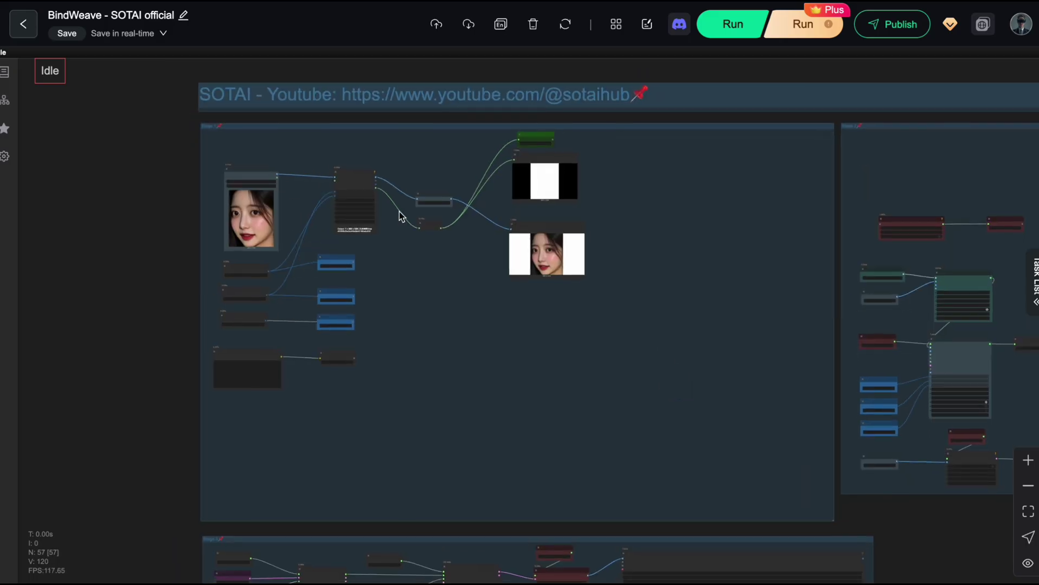
{"action": "scroll", "coordinate": [341, 279], "scroll_direction": "up", "scroll_amount": 3}
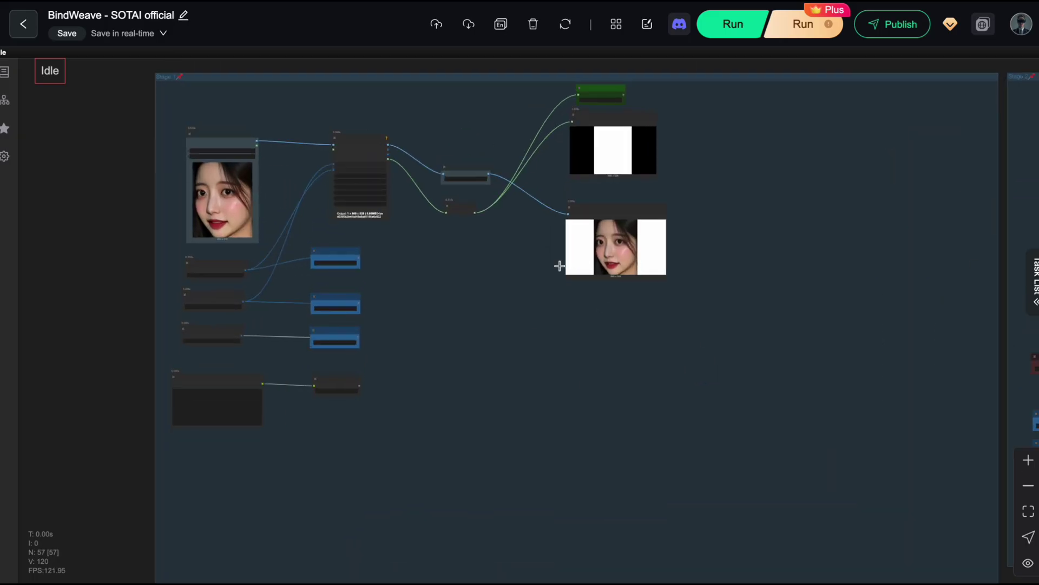
Step: Review the café video again, checking the woman's face, the cup and the street behind her
{"action": "left_click_drag", "start_coordinate": [586, 381], "coordinate": [495, 183]}
{"action": "scroll", "coordinate": [495, 183], "scroll_direction": "down", "scroll_amount": 4}
{"action": "scroll", "coordinate": [858, 399], "scroll_direction": "up", "scroll_amount": 3}
{"action": "left_click_drag", "start_coordinate": [890, 461], "coordinate": [877, 298]}
{"action": "scroll", "coordinate": [861, 316], "scroll_direction": "up", "scroll_amount": 2}
{"action": "scroll", "coordinate": [598, 353], "scroll_direction": "up", "scroll_amount": 3}
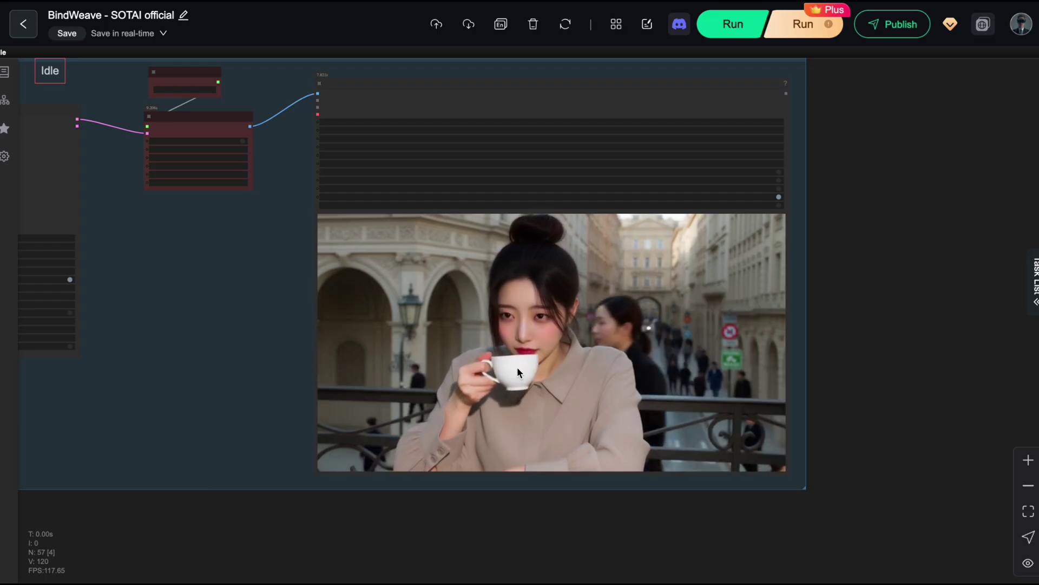
{"action": "scroll", "coordinate": [877, 301], "scroll_direction": "down", "scroll_amount": 2}
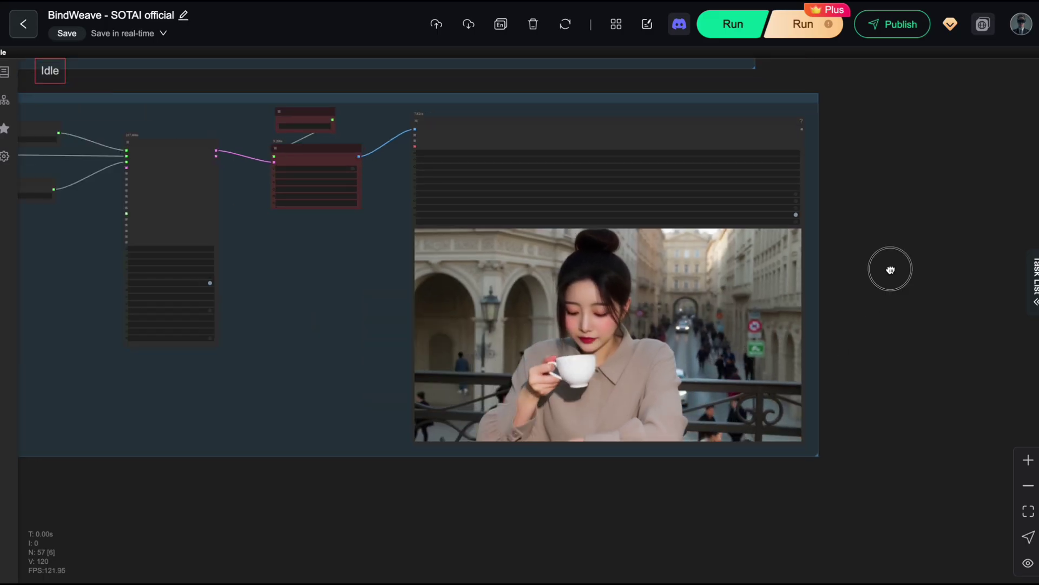
{"action": "left_click_drag", "start_coordinate": [888, 267], "coordinate": [895, 292]}
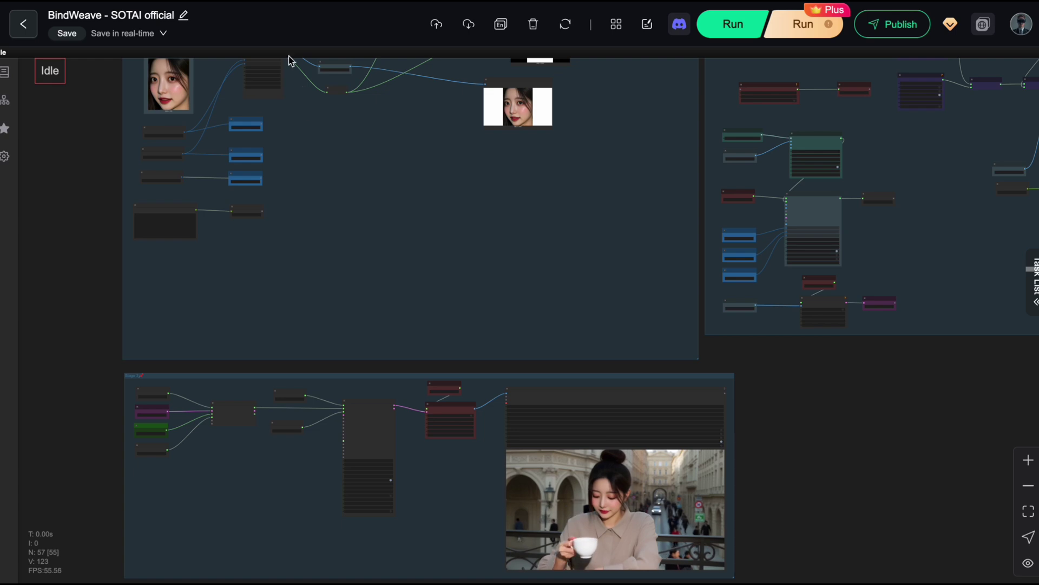
Step: Look over the single-reference Stage 1 group, from the Load Image node to the mask and image previews
{"action": "scroll", "coordinate": [827, 384], "scroll_direction": "up", "scroll_amount": 5}
{"action": "left_click_drag", "start_coordinate": [547, 280], "coordinate": [652, 407]}
{"action": "left_click_drag", "start_coordinate": [433, 275], "coordinate": [736, 473]}
{"action": "scroll", "coordinate": [736, 473], "scroll_direction": "down", "scroll_amount": 2}
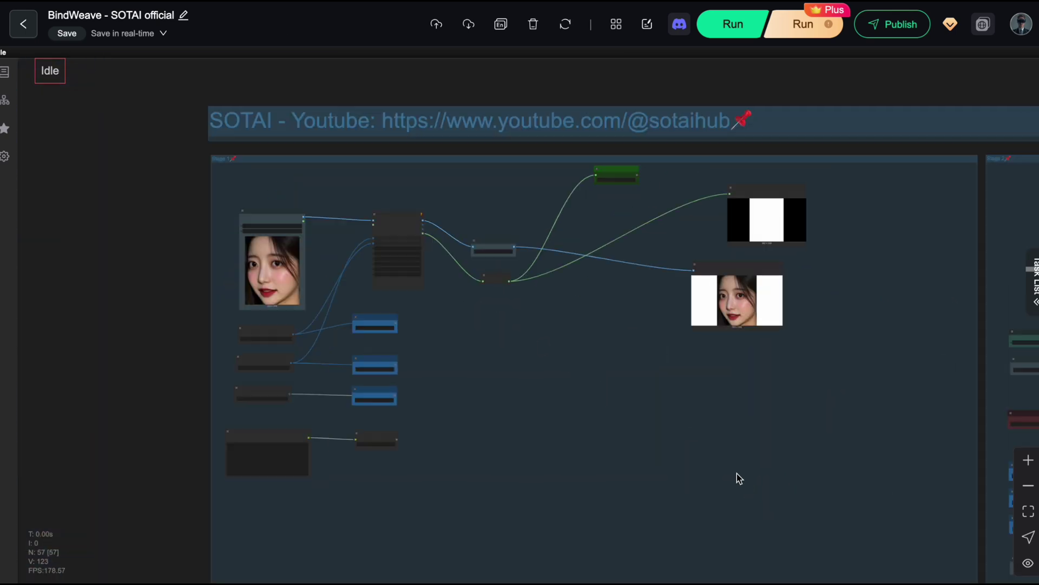
{"action": "left_click_drag", "start_coordinate": [664, 438], "coordinate": [648, 459]}
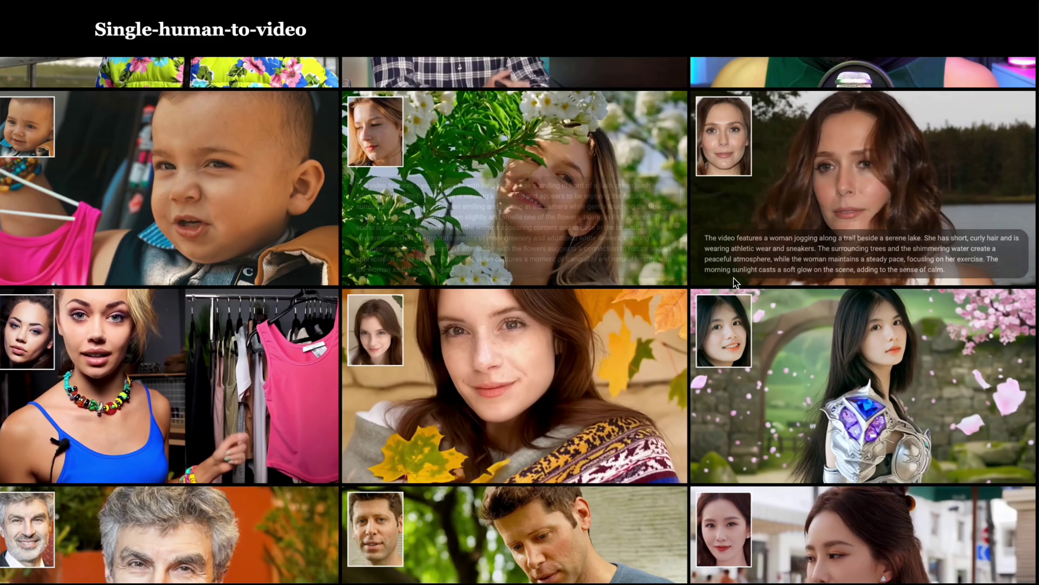
Step: Browse the Single-human-to-video and Multi-human-to-video examples on the BindWeave project page, including their reference images and prompts
{"action": "mouse_move", "coordinate": [748, 307]}
{"action": "scroll", "coordinate": [730, 311], "scroll_direction": "down", "scroll_amount": 12}
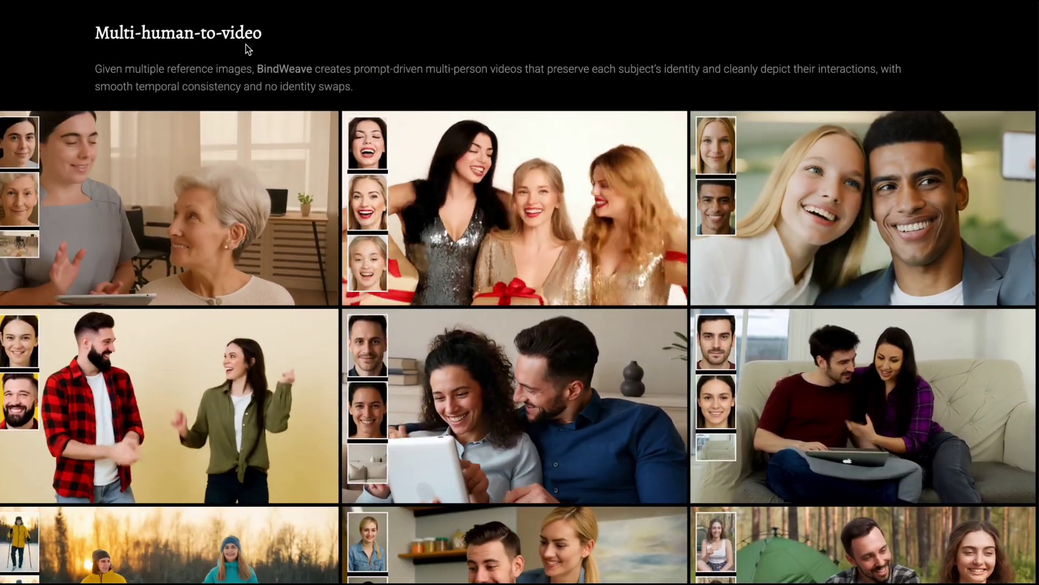
{"action": "scroll", "coordinate": [513, 47], "scroll_direction": "down", "scroll_amount": 1}
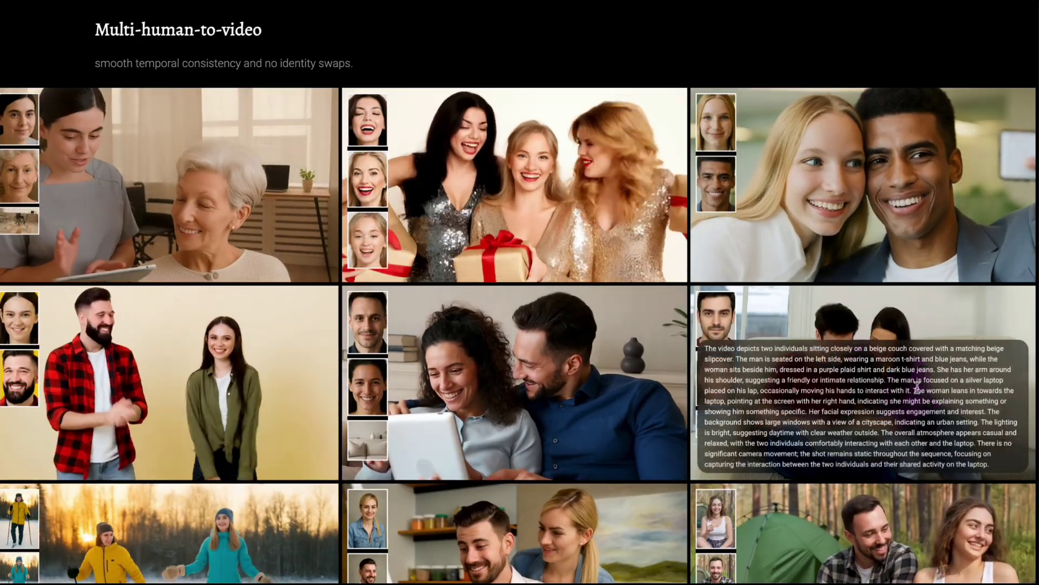
{"action": "mouse_move", "coordinate": [876, 124]}
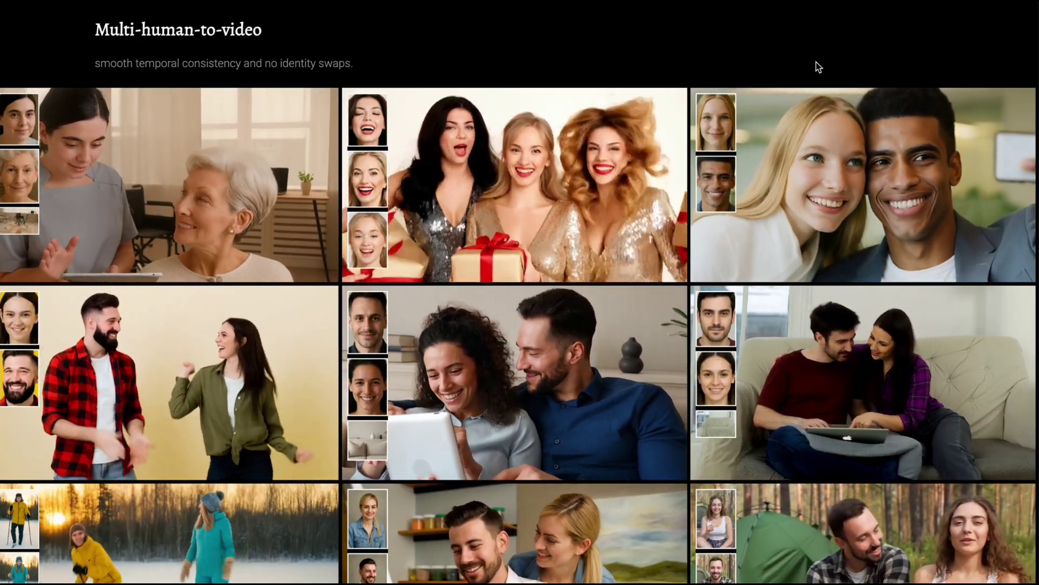
{"action": "mouse_move", "coordinate": [958, 235]}
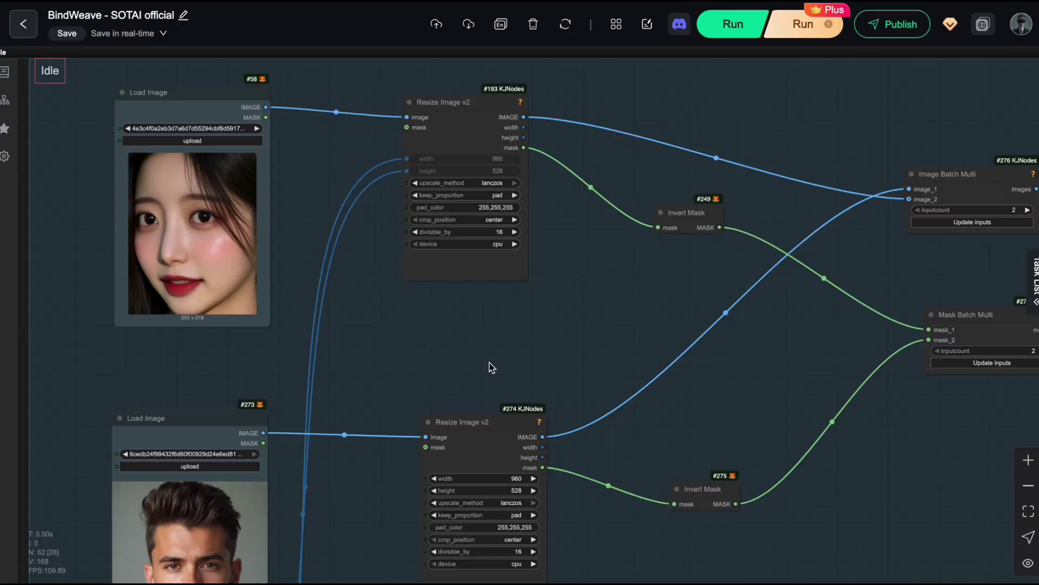
Step: Shift the Preview Mask and Preview Image nodes slightly downward at the end of the two-reference image chain
{"action": "left_click_drag", "start_coordinate": [489, 362], "coordinate": [354, 276]}
{"action": "left_click_drag", "start_coordinate": [464, 336], "coordinate": [231, 457]}
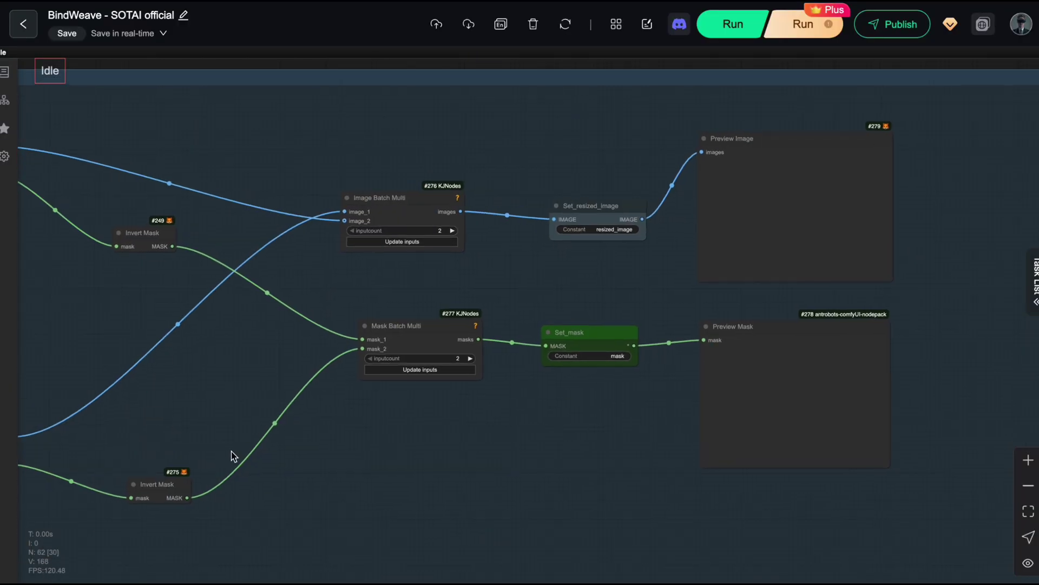
{"action": "left_click_drag", "start_coordinate": [466, 502], "coordinate": [641, 401]}
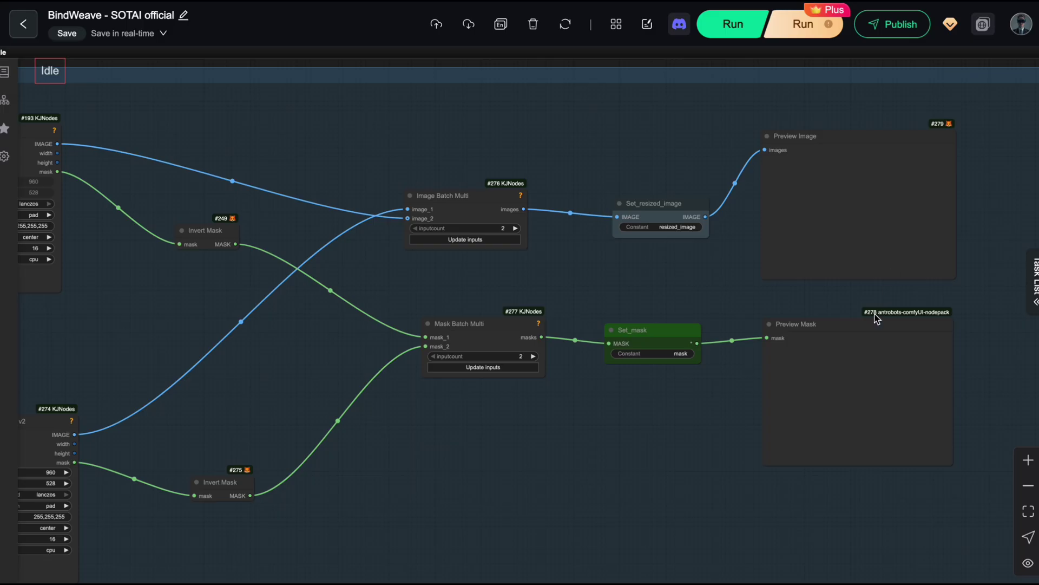
{"action": "left_click_drag", "start_coordinate": [868, 330], "coordinate": [869, 345]}
{"action": "left_click_drag", "start_coordinate": [848, 136], "coordinate": [863, 167]}
{"action": "left_click_drag", "start_coordinate": [451, 272], "coordinate": [641, 253]}
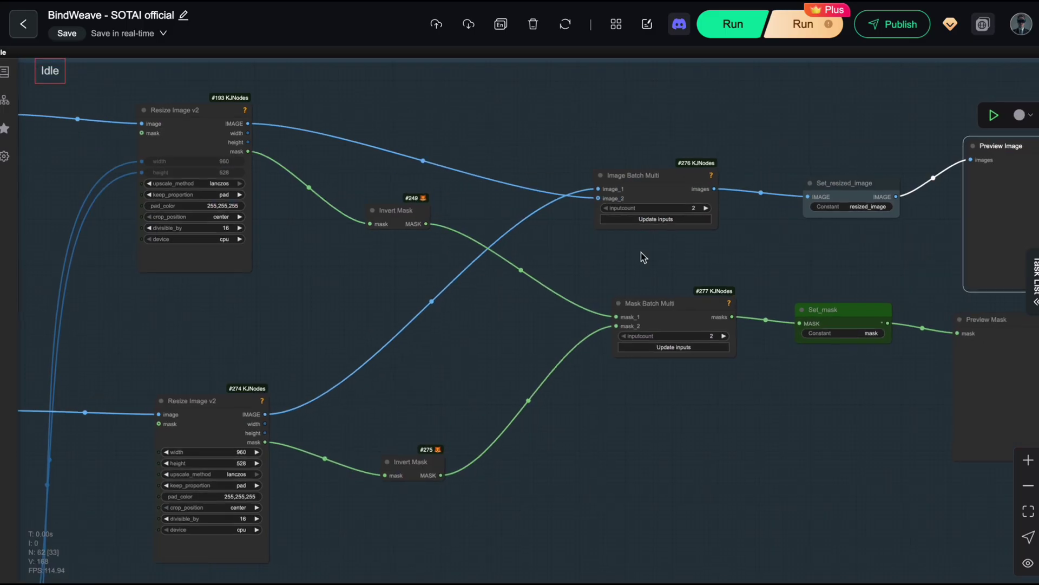
Step: Trace both reference images from their Load Image nodes through the Resize Image v2 and Invert Mask nodes
{"action": "left_click_drag", "start_coordinate": [489, 296], "coordinate": [676, 290]}
{"action": "left_click_drag", "start_coordinate": [475, 308], "coordinate": [673, 290]}
{"action": "scroll", "coordinate": [594, 293], "scroll_direction": "up", "scroll_amount": 3}
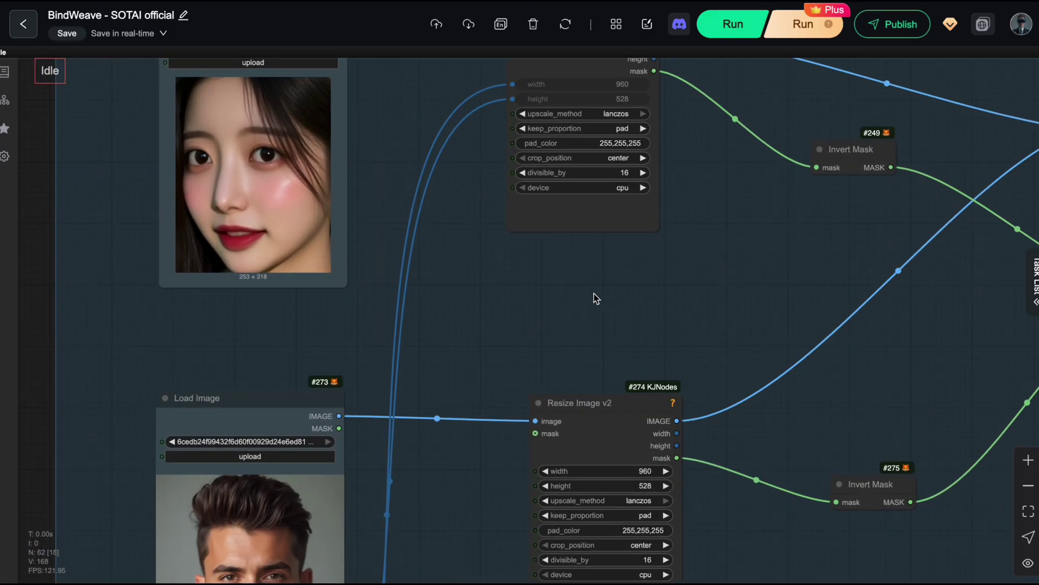
{"action": "left_click_drag", "start_coordinate": [523, 339], "coordinate": [283, 318]}
{"action": "scroll", "coordinate": [518, 319], "scroll_direction": "down", "scroll_amount": 1}
{"action": "scroll", "coordinate": [464, 346], "scroll_direction": "down", "scroll_amount": 1}
{"action": "scroll", "coordinate": [351, 306], "scroll_direction": "up", "scroll_amount": 1}
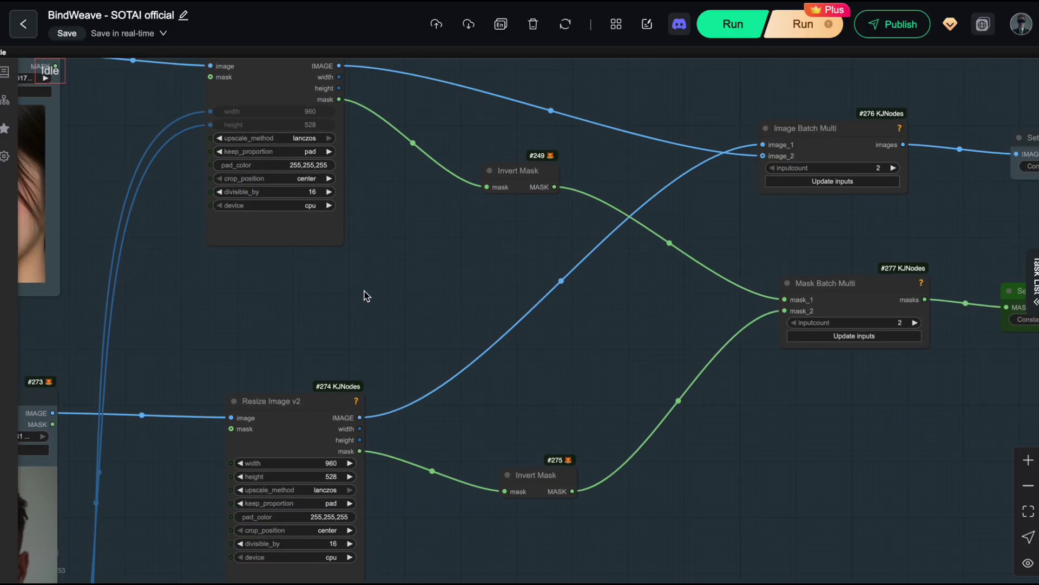
{"action": "left_click", "coordinate": [526, 170]}
{"action": "left_click_drag", "start_coordinate": [432, 266], "coordinate": [269, 203]}
{"action": "left_click_drag", "start_coordinate": [402, 369], "coordinate": [307, 439]}
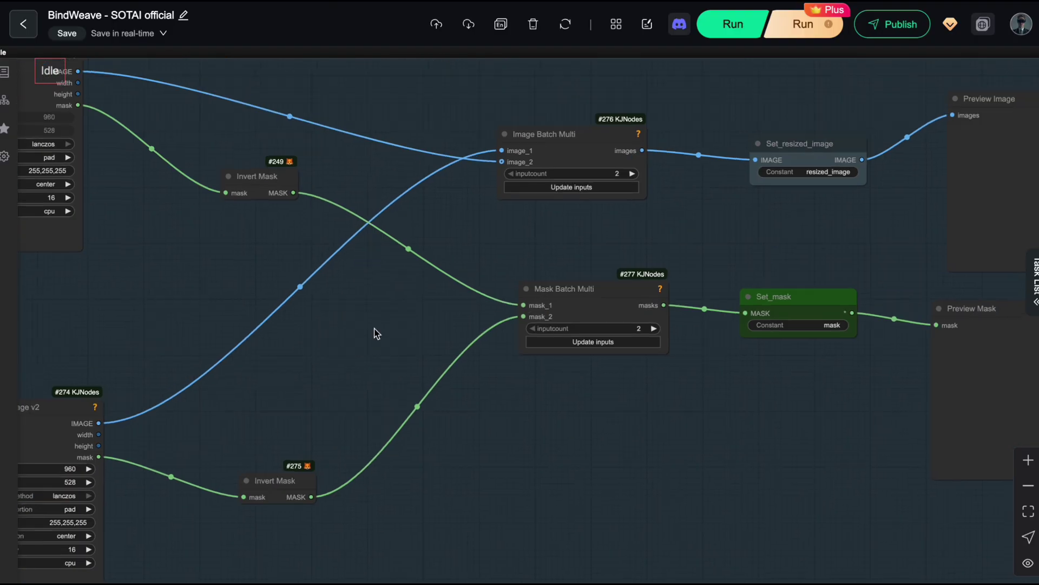
Step: Examine how the Image Batch Multi node combines the two resized reference images
{"action": "scroll", "coordinate": [376, 308], "scroll_direction": "up", "scroll_amount": 1}
{"action": "left_click_drag", "start_coordinate": [375, 308], "coordinate": [309, 361]}
{"action": "left_click_drag", "start_coordinate": [419, 288], "coordinate": [611, 284]}
{"action": "scroll", "coordinate": [428, 303], "scroll_direction": "down", "scroll_amount": 1}
{"action": "scroll", "coordinate": [729, 218], "scroll_direction": "right", "scroll_amount": 7}
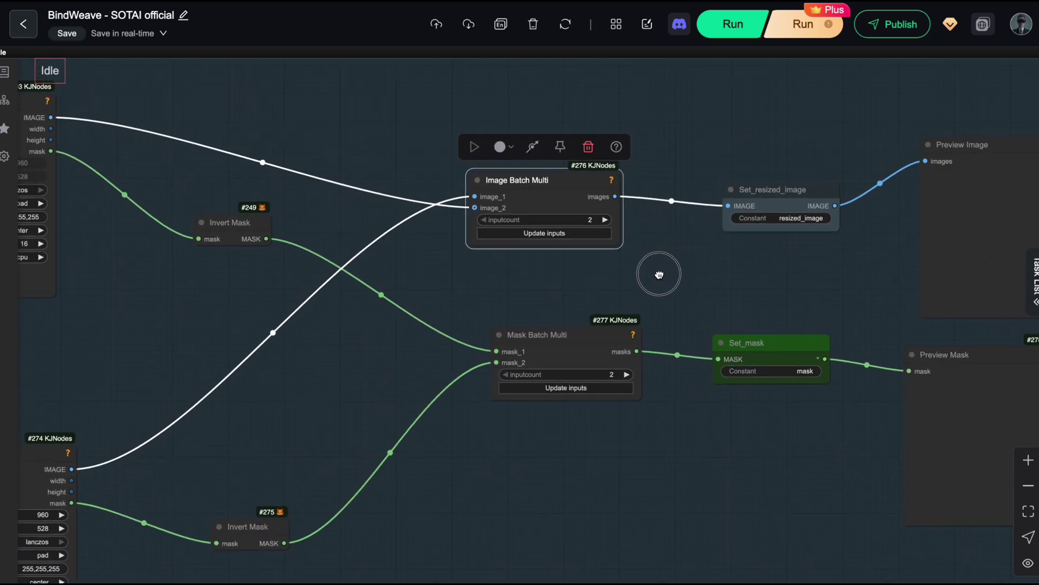
{"action": "scroll", "coordinate": [659, 274], "scroll_direction": "up", "scroll_amount": 2}
{"action": "left_click_drag", "start_coordinate": [684, 298], "coordinate": [711, 299]}
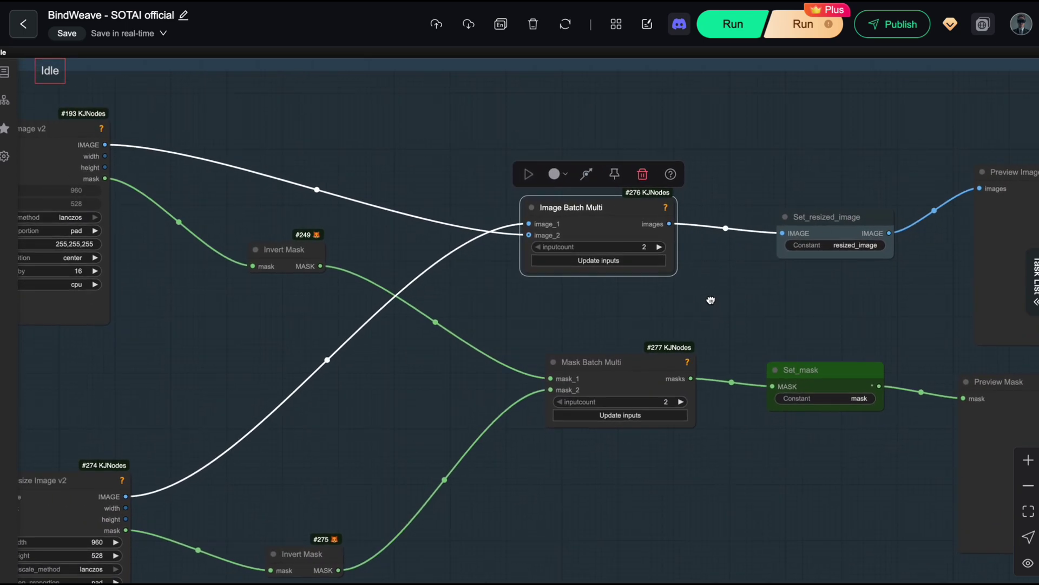
{"action": "scroll", "coordinate": [710, 299], "scroll_direction": "up", "scroll_amount": 3}
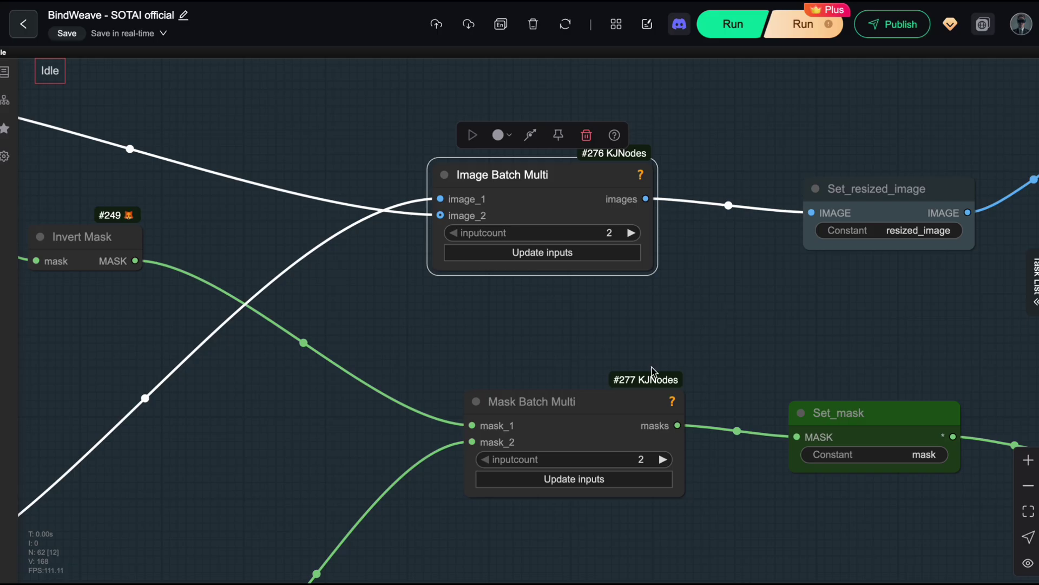
{"action": "left_click_drag", "start_coordinate": [555, 326], "coordinate": [763, 314]}
{"action": "scroll", "coordinate": [763, 314], "scroll_direction": "down", "scroll_amount": 2}
{"action": "left_click_drag", "start_coordinate": [525, 343], "coordinate": [535, 304]}
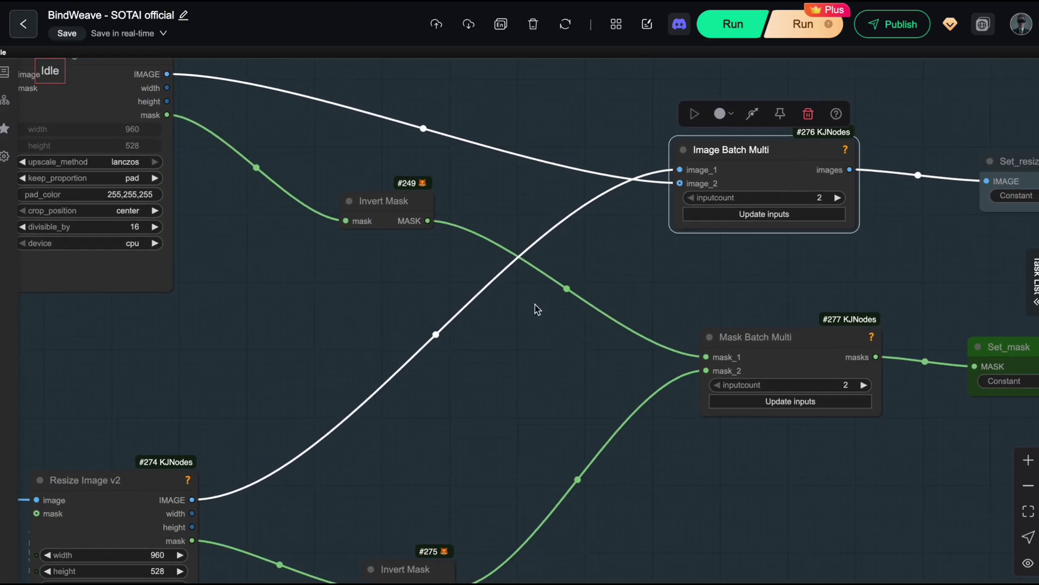
Step: Examine how the Mask Batch Multi node combines the masks from the two Invert Mask nodes
{"action": "left_click", "coordinate": [611, 233]}
{"action": "left_click_drag", "start_coordinate": [704, 300], "coordinate": [640, 277]}
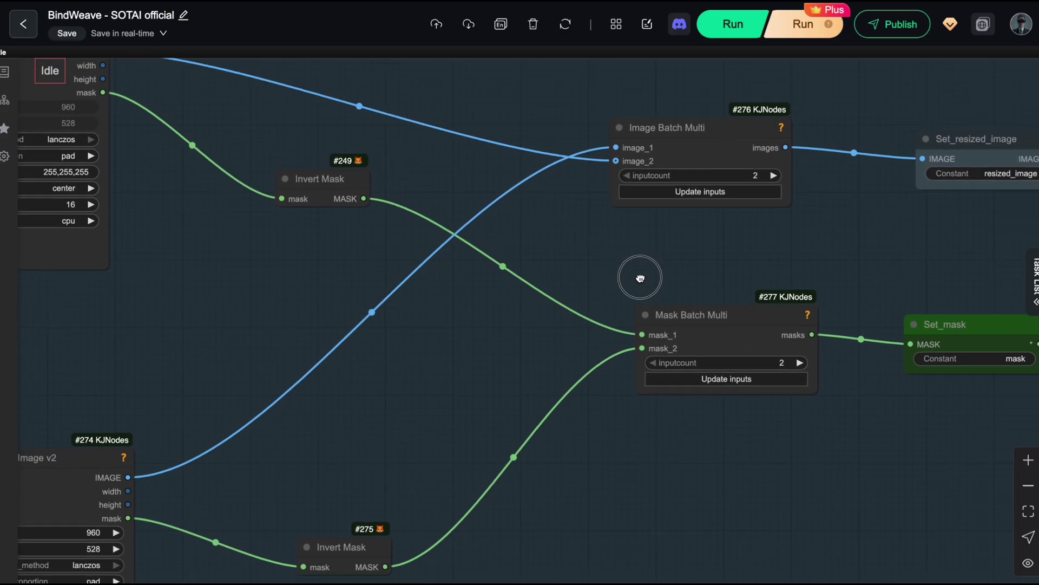
{"action": "left_click", "coordinate": [674, 314]}
{"action": "scroll", "coordinate": [541, 303], "scroll_direction": "left", "scroll_amount": 5}
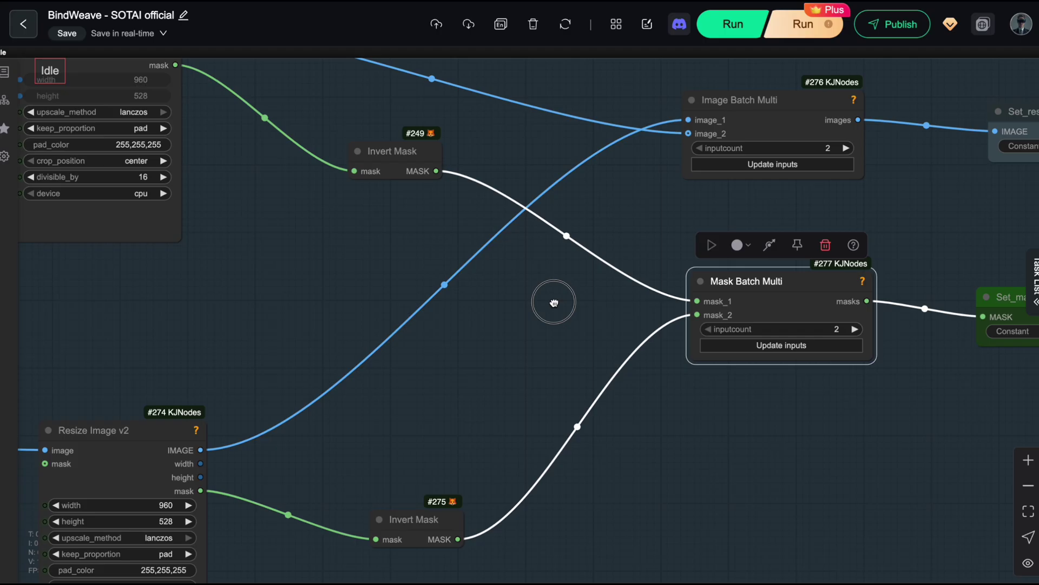
{"action": "scroll", "coordinate": [579, 371], "scroll_direction": "down", "scroll_amount": 2}
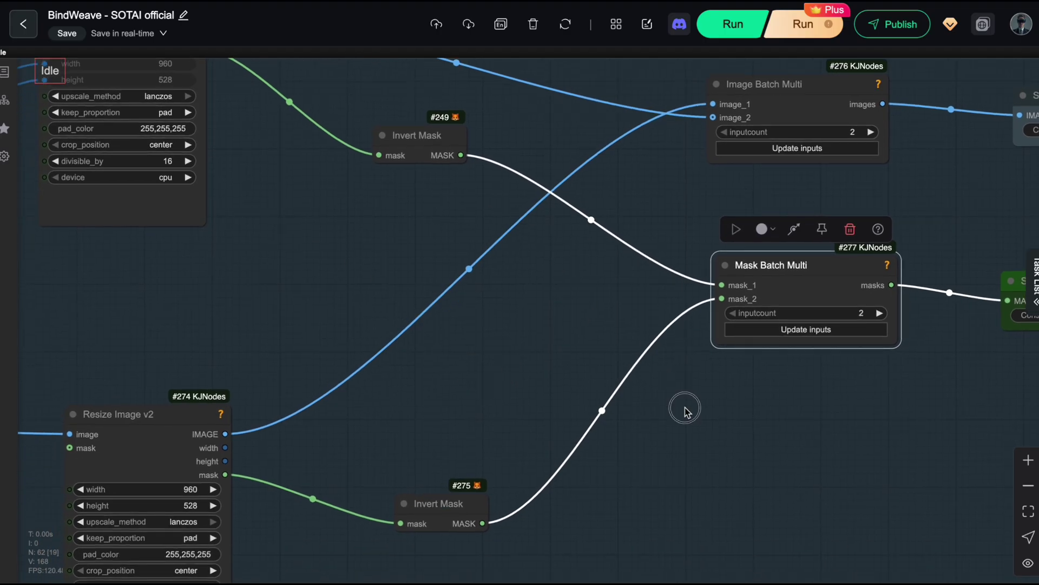
{"action": "left_click_drag", "start_coordinate": [685, 408], "coordinate": [482, 450]}
{"action": "scroll", "coordinate": [685, 448], "scroll_direction": "down", "scroll_amount": 1}
Step: Follow the batched images and masks through Set_resized_image and Set_mask to their preview nodes
{"action": "left_click_drag", "start_coordinate": [871, 307], "coordinate": [524, 304]}
{"action": "left_click_drag", "start_coordinate": [507, 242], "coordinate": [454, 240]}
{"action": "left_click_drag", "start_coordinate": [357, 229], "coordinate": [366, 214]}
{"action": "left_click_drag", "start_coordinate": [576, 233], "coordinate": [531, 234]}
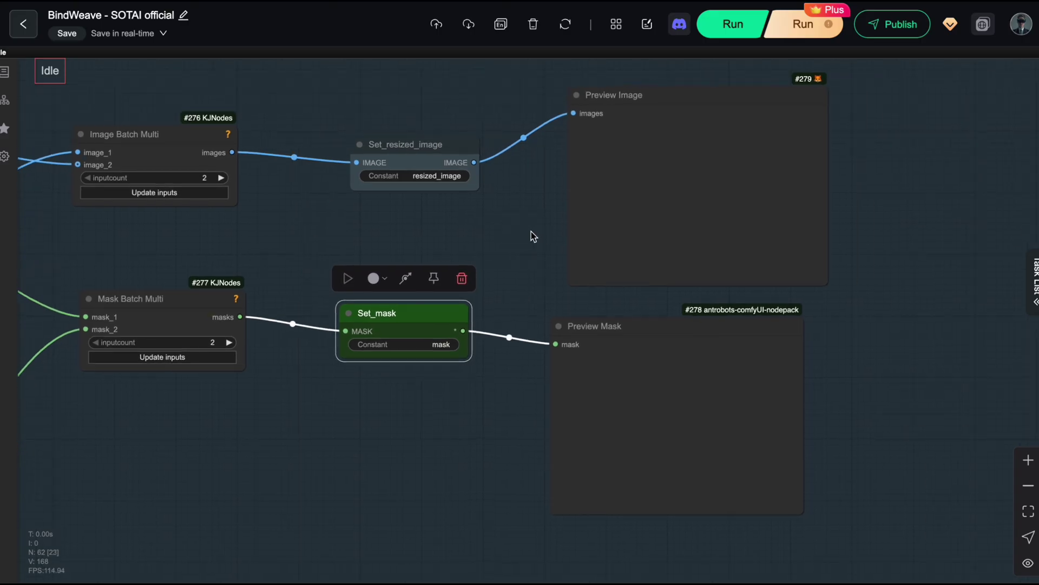
{"action": "scroll", "coordinate": [511, 230], "scroll_direction": "up", "scroll_amount": 2}
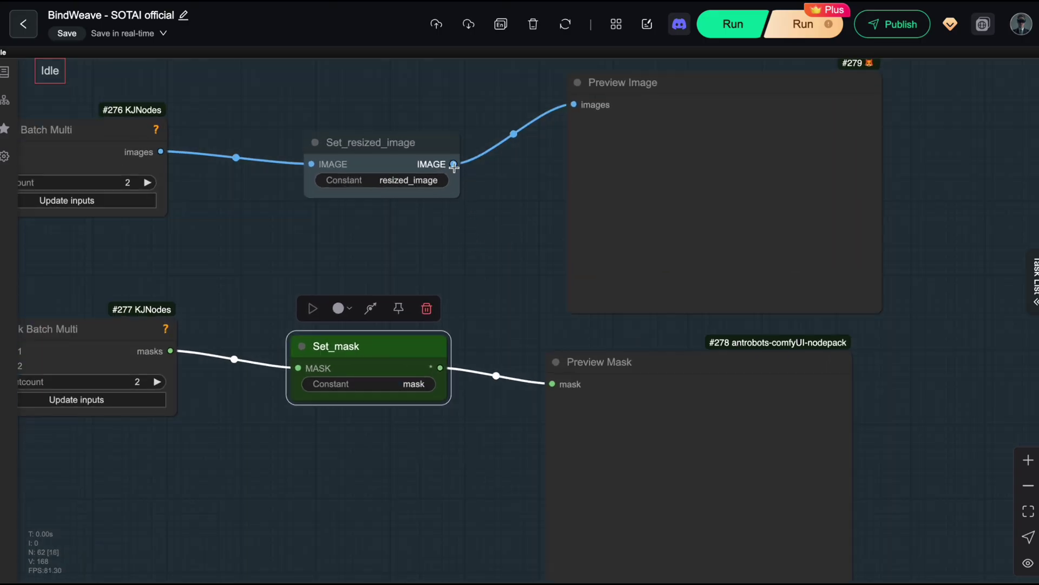
{"action": "left_click_drag", "start_coordinate": [492, 244], "coordinate": [401, 270]}
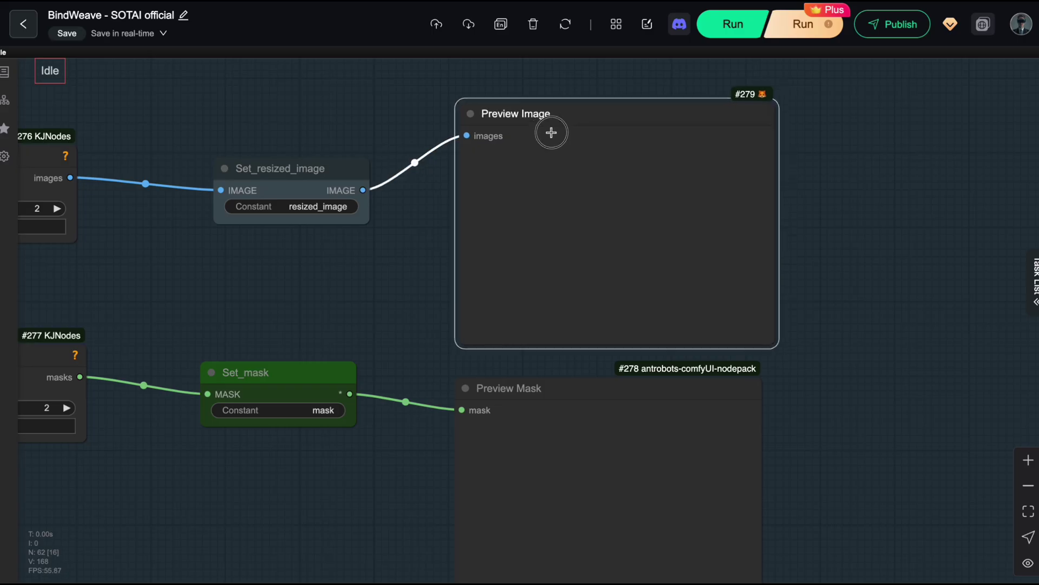
{"action": "scroll", "coordinate": [377, 325], "scroll_direction": "down", "scroll_amount": 2}
{"action": "left_click_drag", "start_coordinate": [399, 316], "coordinate": [847, 289]}
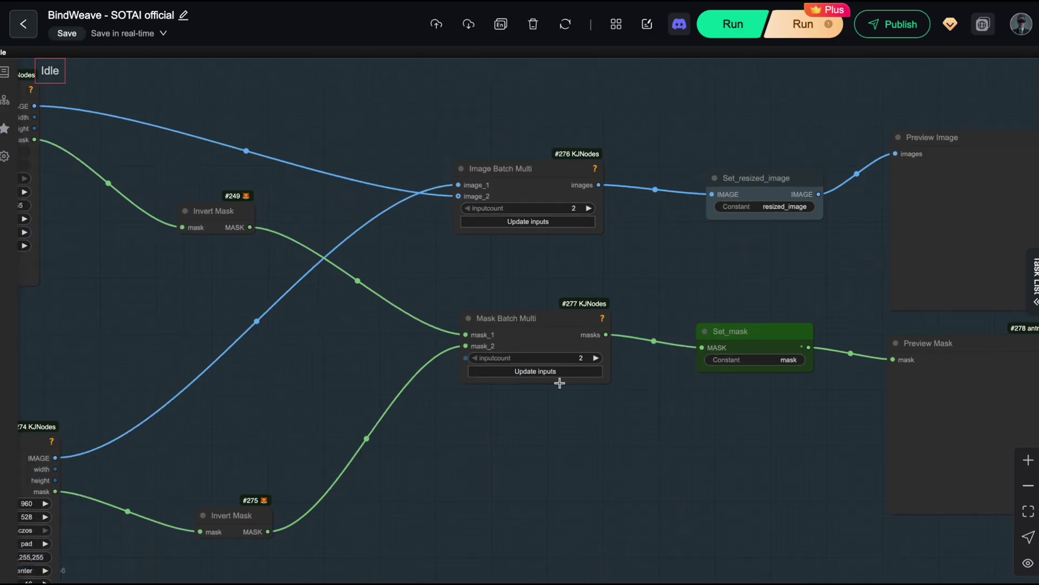
Step: Review the complete two-reference layout, from both face images and the batch nodes down to the shared settings below
{"action": "scroll", "coordinate": [564, 398], "scroll_direction": "down", "scroll_amount": 1}
{"action": "left_click_drag", "start_coordinate": [609, 457], "coordinate": [725, 480]}
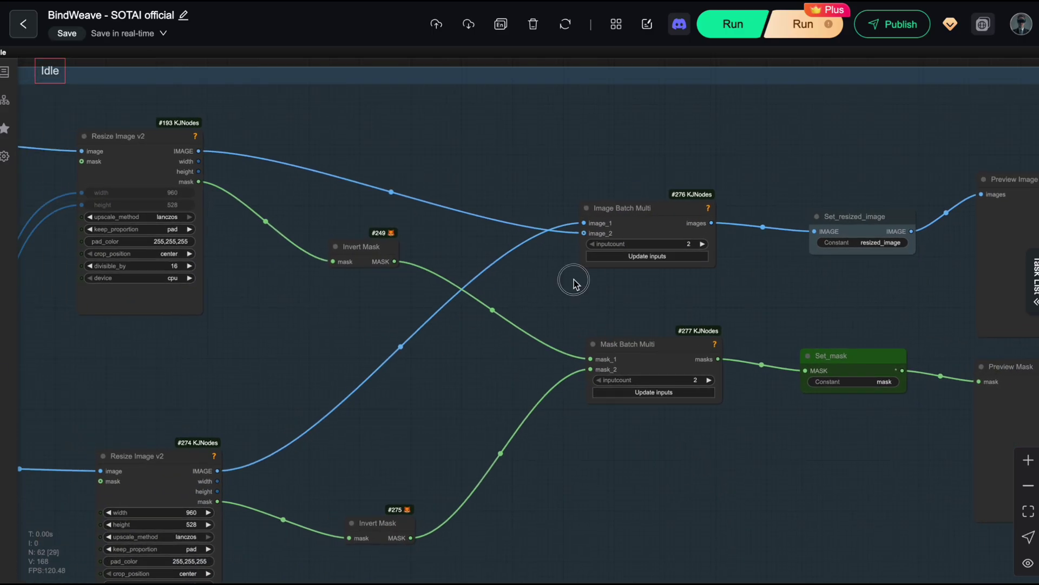
{"action": "scroll", "coordinate": [574, 281], "scroll_direction": "up", "scroll_amount": 2}
{"action": "left_click_drag", "start_coordinate": [633, 313], "coordinate": [589, 277]}
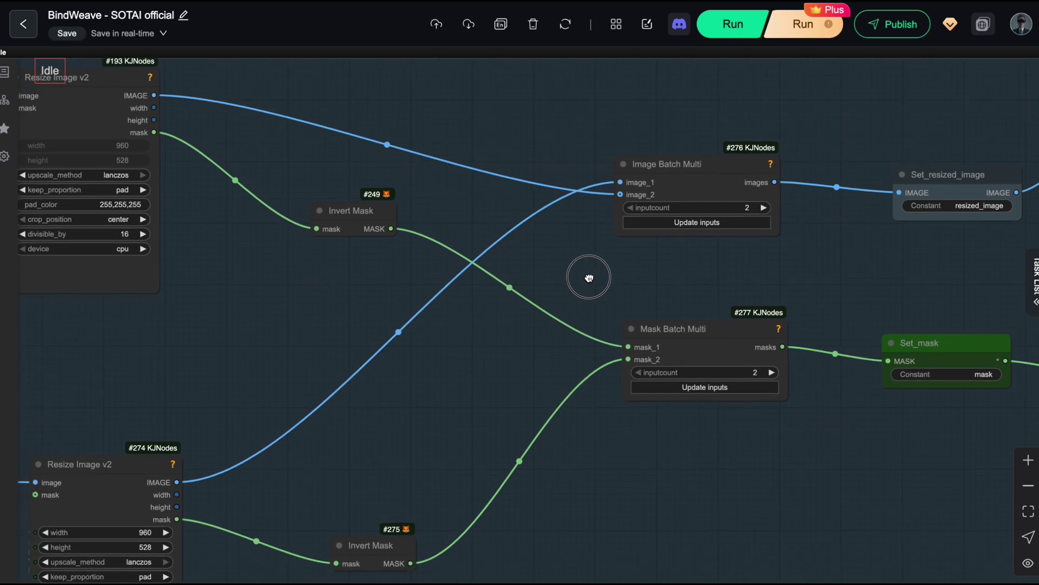
{"action": "left_click_drag", "start_coordinate": [588, 213], "coordinate": [589, 199]}
{"action": "scroll", "coordinate": [513, 303], "scroll_direction": "down", "scroll_amount": 4}
{"action": "left_click_drag", "start_coordinate": [479, 373], "coordinate": [596, 234]}
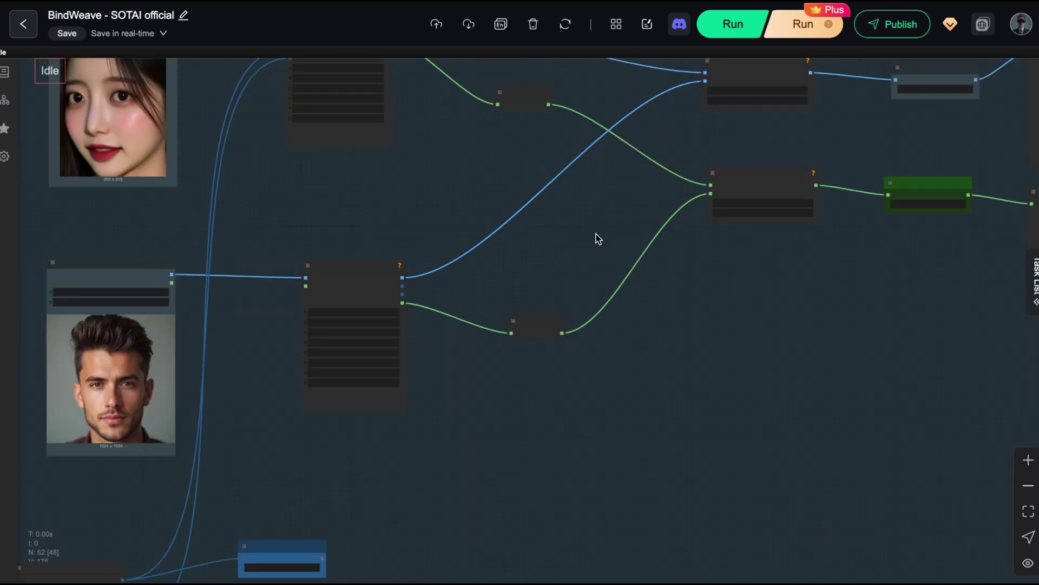
{"action": "left_click_drag", "start_coordinate": [602, 445], "coordinate": [733, 278]}
{"action": "scroll", "coordinate": [615, 337], "scroll_direction": "up", "scroll_amount": 3}
{"action": "left_click_drag", "start_coordinate": [616, 337], "coordinate": [728, 232]}
{"action": "left_click_drag", "start_coordinate": [588, 422], "coordinate": [651, 196]}
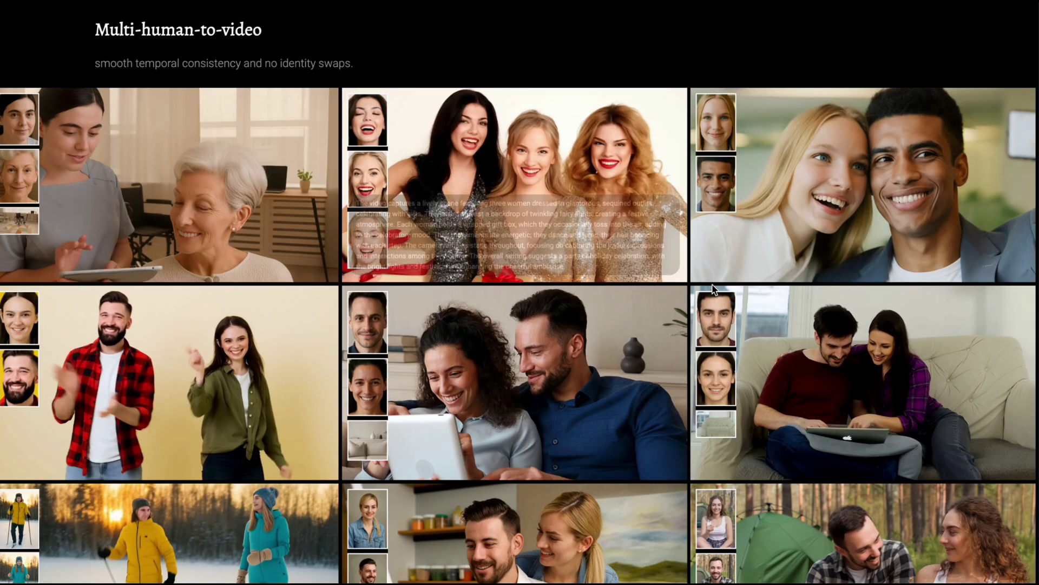
Step: Replace the café prompt in the String node with the copied multi-human prompt of a man and woman posing for a selfie
{"action": "mouse_move", "coordinate": [809, 390]}
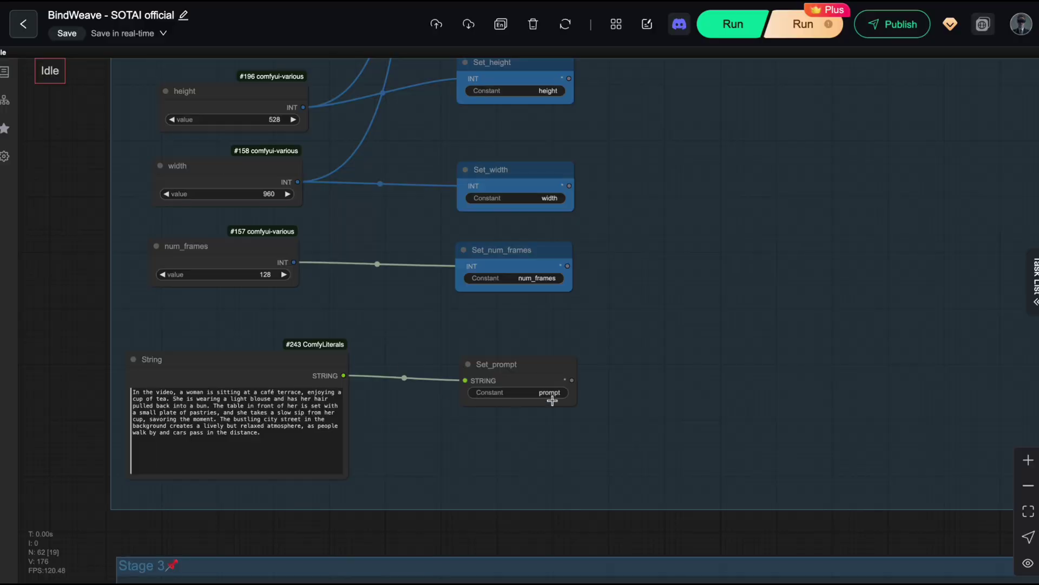
{"action": "scroll", "coordinate": [361, 414], "scroll_direction": "up", "scroll_amount": 8}
{"action": "left_click_drag", "start_coordinate": [378, 438], "coordinate": [540, 321]}
{"action": "triple_click", "coordinate": [233, 290]}
{"action": "key", "text": "super+v"}
{"action": "left_click", "coordinate": [604, 331]}
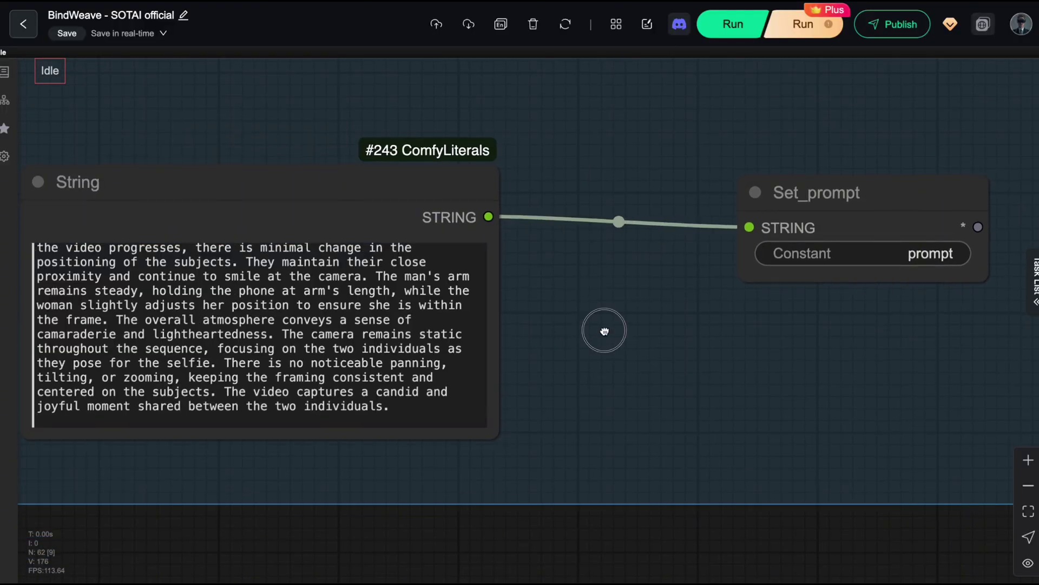
Step: Run the workflow with the two reference images and the selfie prompt
{"action": "scroll", "coordinate": [604, 330], "scroll_direction": "down", "scroll_amount": 2}
{"action": "left_click", "coordinate": [739, 28]}
{"action": "scroll", "coordinate": [719, 429], "scroll_direction": "down", "scroll_amount": 5}
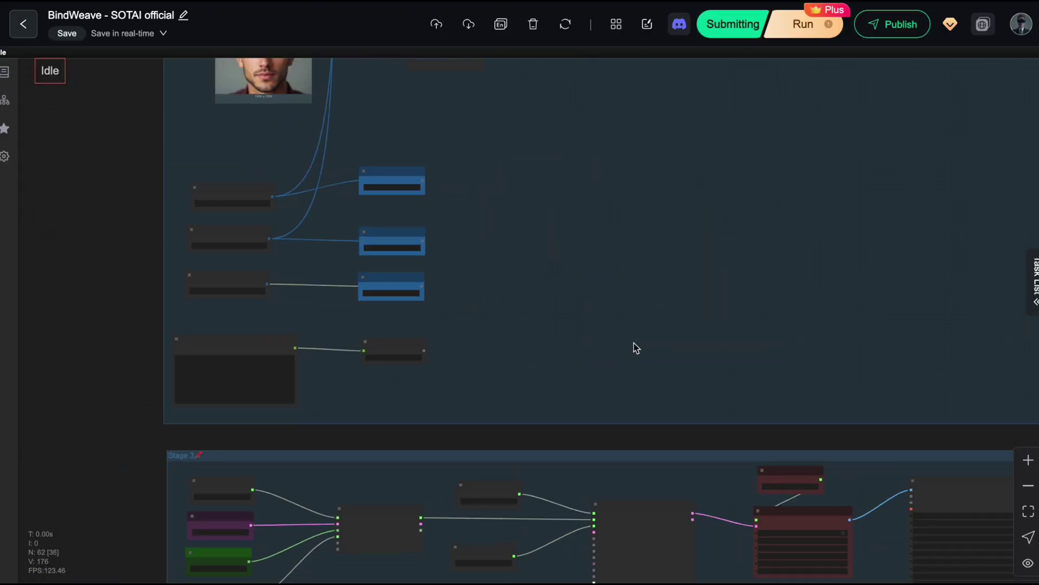
{"action": "scroll", "coordinate": [634, 343], "scroll_direction": "down", "scroll_amount": 2}
{"action": "left_click_drag", "start_coordinate": [758, 321], "coordinate": [543, 375]}
{"action": "left_click_drag", "start_coordinate": [633, 377], "coordinate": [441, 466]}
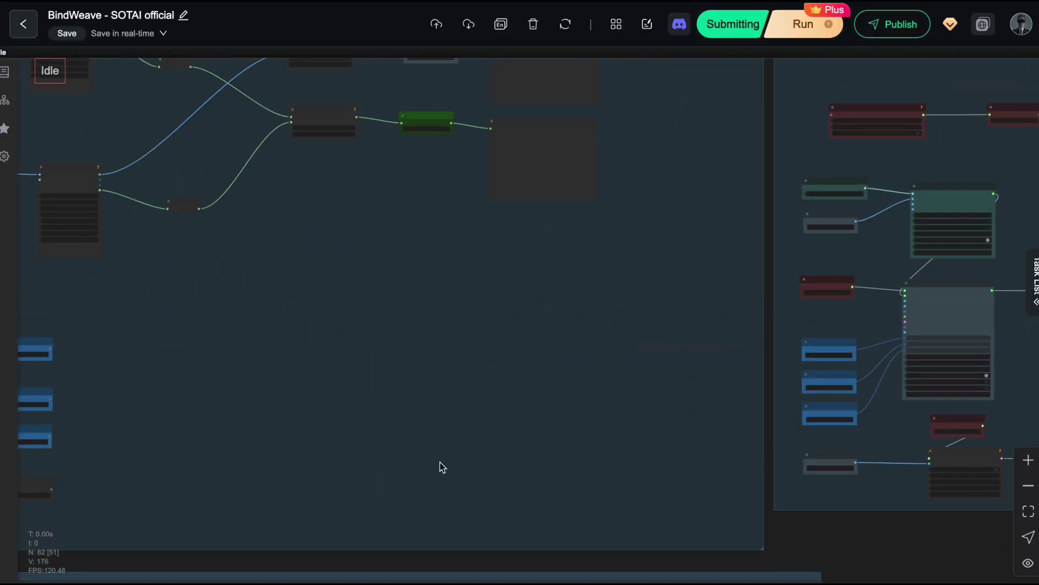
Step: Check the two-reference image and mask nodes while the generation is running
{"action": "left_click_drag", "start_coordinate": [466, 424], "coordinate": [677, 533]}
{"action": "left_click_drag", "start_coordinate": [513, 335], "coordinate": [748, 404]}
{"action": "scroll", "coordinate": [748, 404], "scroll_direction": "up", "scroll_amount": 6}
{"action": "scroll", "coordinate": [749, 404], "scroll_direction": "down", "scroll_amount": 3}
{"action": "scroll", "coordinate": [758, 417], "scroll_direction": "up", "scroll_amount": 3}
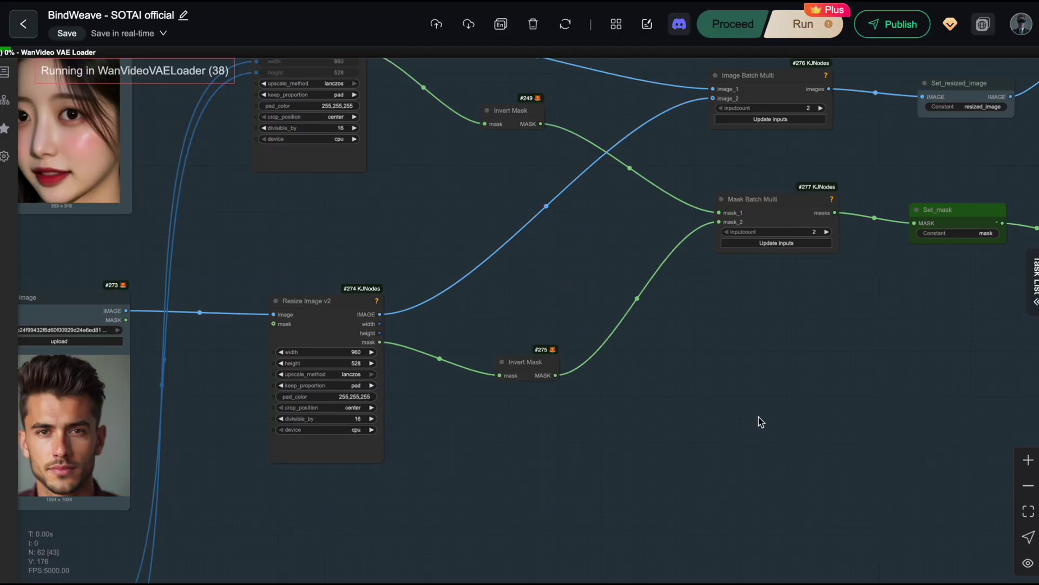
{"action": "scroll", "coordinate": [758, 417], "scroll_direction": "down", "scroll_amount": 3}
{"action": "scroll", "coordinate": [758, 417], "scroll_direction": "up", "scroll_amount": 4}
{"action": "left_click_drag", "start_coordinate": [778, 368], "coordinate": [744, 336]}
{"action": "scroll", "coordinate": [707, 292], "scroll_direction": "up", "scroll_amount": 2}
{"action": "scroll", "coordinate": [745, 340], "scroll_direction": "down", "scroll_amount": 5}
Step: Inspect the generated selfie video in the Stage 3 output node, focusing on both people's faces
{"action": "left_click_drag", "start_coordinate": [673, 320], "coordinate": [589, 257]}
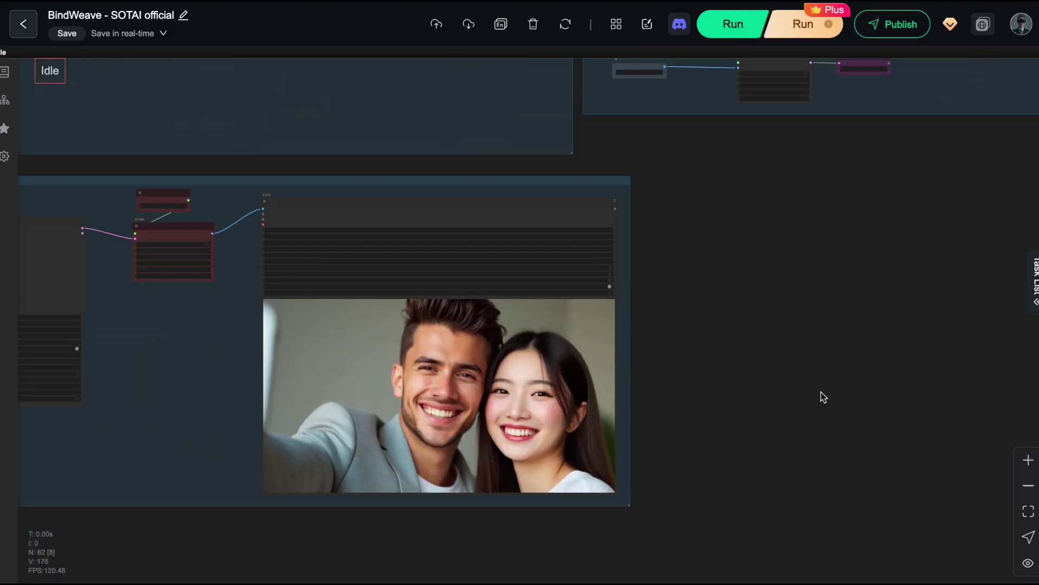
{"action": "scroll", "coordinate": [778, 379], "scroll_direction": "up", "scroll_amount": 3}
{"action": "left_click_drag", "start_coordinate": [778, 379], "coordinate": [935, 375]}
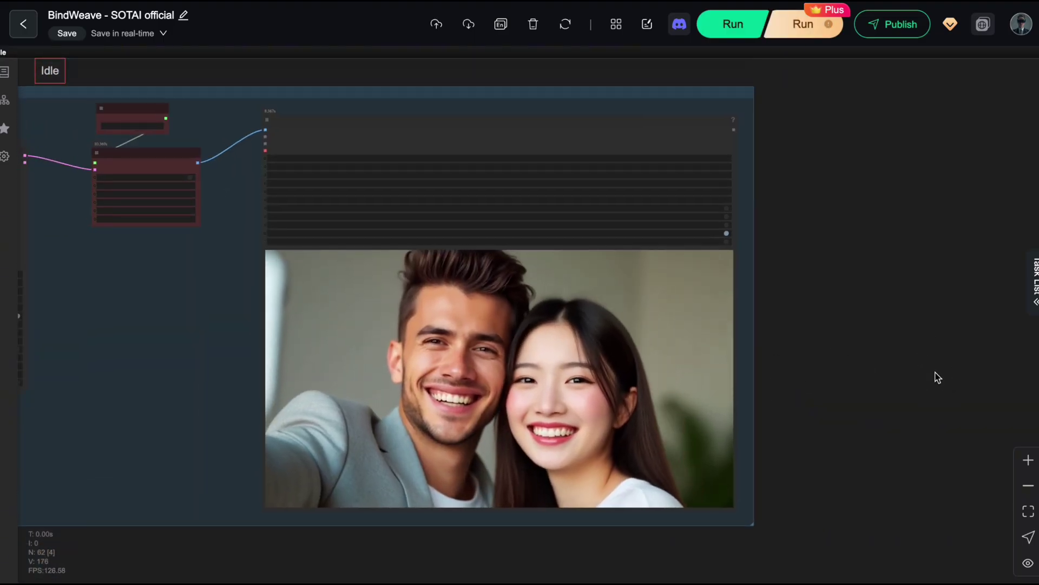
{"action": "scroll", "coordinate": [923, 375], "scroll_direction": "up", "scroll_amount": 1}
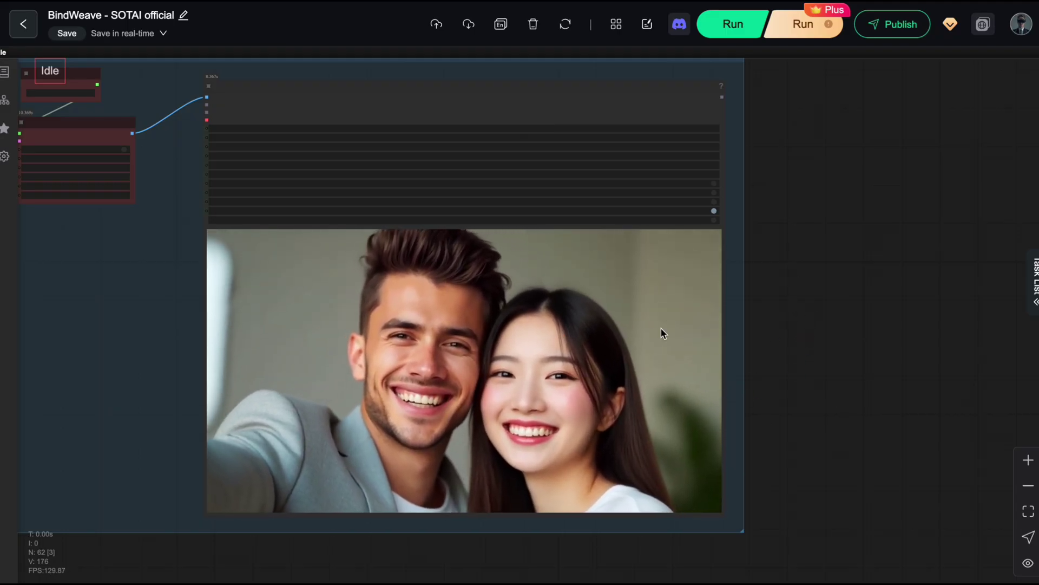
{"action": "scroll", "coordinate": [728, 399], "scroll_direction": "up", "scroll_amount": 3}
{"action": "left_click_drag", "start_coordinate": [799, 384], "coordinate": [840, 348]}
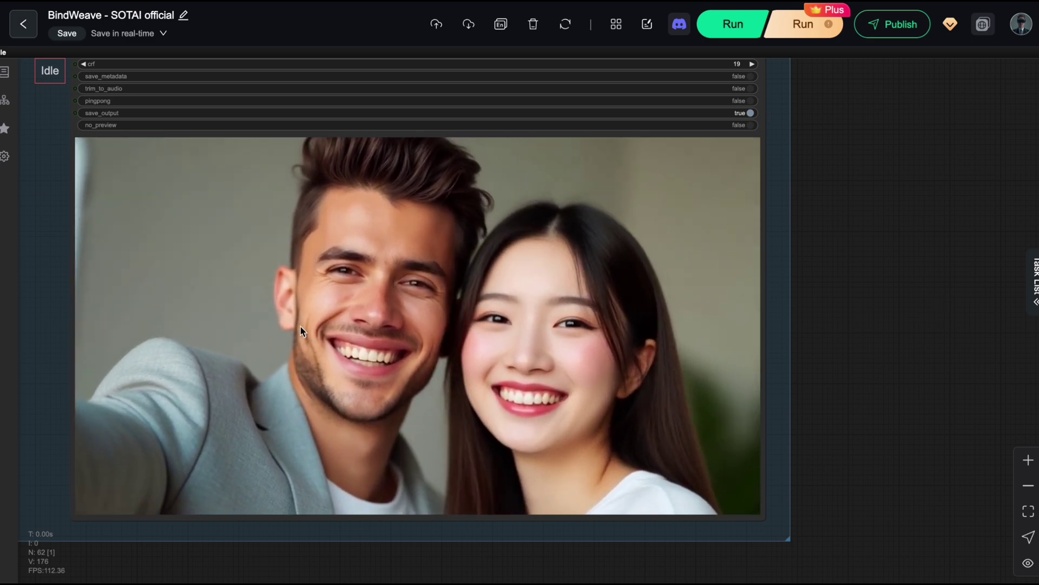
Step: Compare the people in the selfie video with the woman and man reference images in the Load Image nodes
{"action": "left_click_drag", "start_coordinate": [822, 322], "coordinate": [885, 362]}
{"action": "scroll", "coordinate": [909, 340], "scroll_direction": "down", "scroll_amount": 3}
{"action": "scroll", "coordinate": [887, 361], "scroll_direction": "down", "scroll_amount": 2}
{"action": "scroll", "coordinate": [893, 382], "scroll_direction": "down", "scroll_amount": 2}
{"action": "left_click_drag", "start_coordinate": [917, 304], "coordinate": [900, 364]}
{"action": "scroll", "coordinate": [901, 364], "scroll_direction": "down", "scroll_amount": 2}
{"action": "left_click_drag", "start_coordinate": [920, 416], "coordinate": [938, 553]}
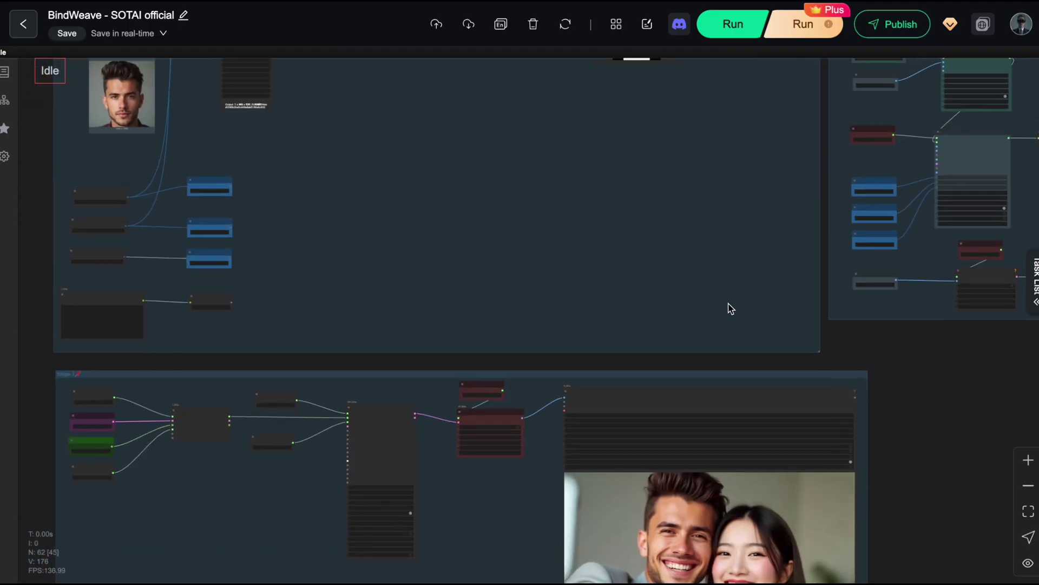
{"action": "scroll", "coordinate": [726, 308], "scroll_direction": "down", "scroll_amount": 2}
{"action": "left_click_drag", "start_coordinate": [679, 309], "coordinate": [766, 514]}
{"action": "left_click_drag", "start_coordinate": [622, 328], "coordinate": [712, 486]}
{"action": "scroll", "coordinate": [713, 485], "scroll_direction": "up", "scroll_amount": 4}
{"action": "scroll", "coordinate": [571, 463], "scroll_direction": "up", "scroll_amount": 3}
{"action": "left_click_drag", "start_coordinate": [572, 522], "coordinate": [701, 316]}
{"action": "scroll", "coordinate": [546, 539], "scroll_direction": "up", "scroll_amount": 2}
{"action": "left_click_drag", "start_coordinate": [448, 333], "coordinate": [437, 372]}
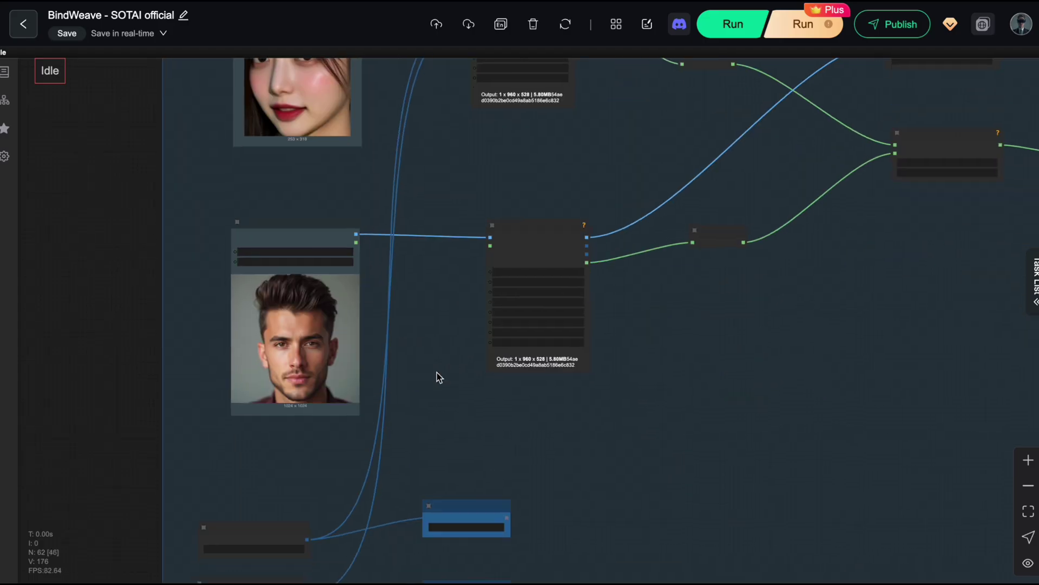
Step: Return to the selfie video and check the two faces against their references once more
{"action": "scroll", "coordinate": [704, 488], "scroll_direction": "down", "scroll_amount": 3}
{"action": "left_click_drag", "start_coordinate": [797, 488], "coordinate": [374, 186]}
{"action": "scroll", "coordinate": [651, 375], "scroll_direction": "down", "scroll_amount": 4}
{"action": "left_click_drag", "start_coordinate": [718, 371], "coordinate": [523, 150]}
{"action": "scroll", "coordinate": [812, 357], "scroll_direction": "up", "scroll_amount": 4}
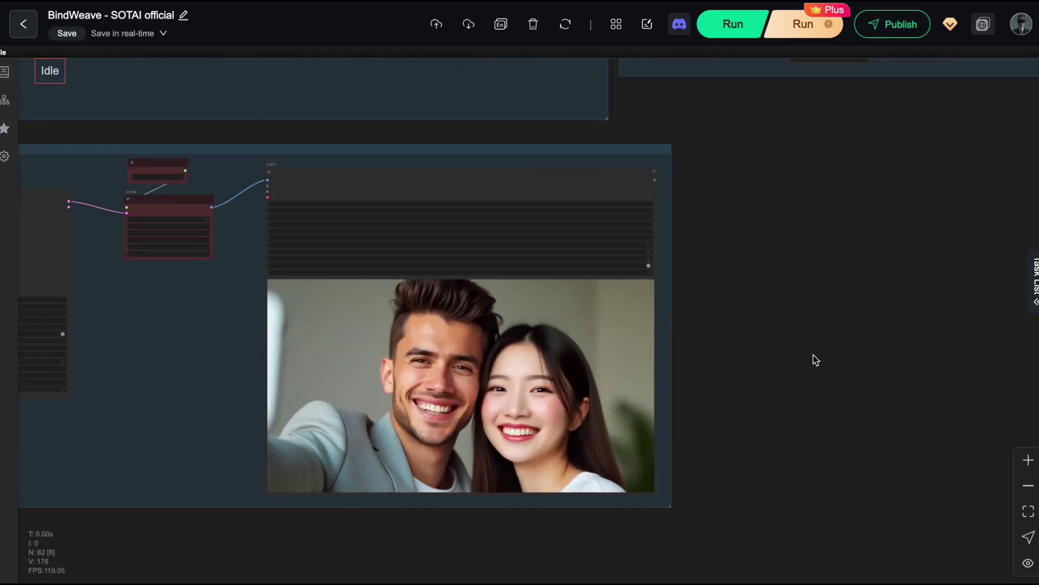
{"action": "scroll", "coordinate": [749, 378], "scroll_direction": "up", "scroll_amount": 2}
{"action": "left_click_drag", "start_coordinate": [749, 378], "coordinate": [837, 314]}
{"action": "scroll", "coordinate": [838, 313], "scroll_direction": "up", "scroll_amount": 1}
{"action": "scroll", "coordinate": [834, 309], "scroll_direction": "up", "scroll_amount": 1}
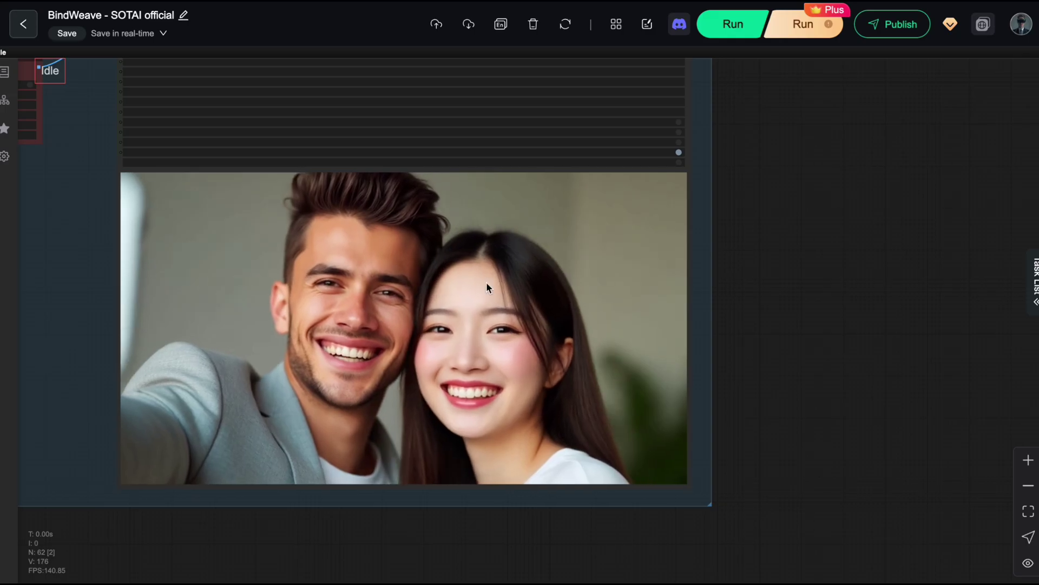
{"action": "scroll", "coordinate": [764, 352], "scroll_direction": "down", "scroll_amount": 3}
{"action": "left_click_drag", "start_coordinate": [809, 346], "coordinate": [870, 458]}
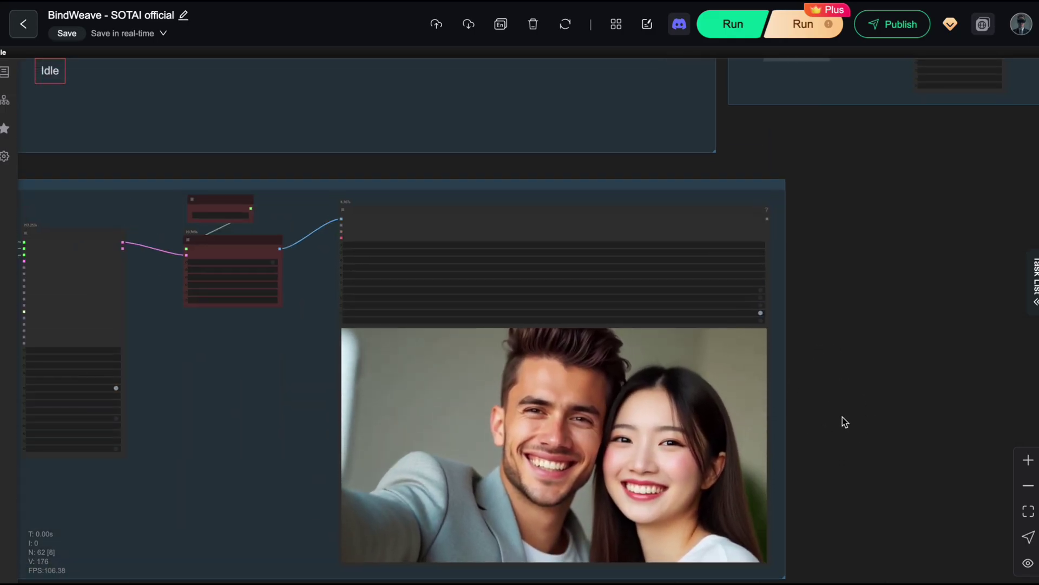
Step: Switch to the BindWeave examples page and copy the prompt of the multi-human video with the couple holding a tablet on a beige couch
{"action": "left_click_drag", "start_coordinate": [886, 379], "coordinate": [762, 415]}
{"action": "scroll", "coordinate": [889, 449], "scroll_direction": "down", "scroll_amount": 4}
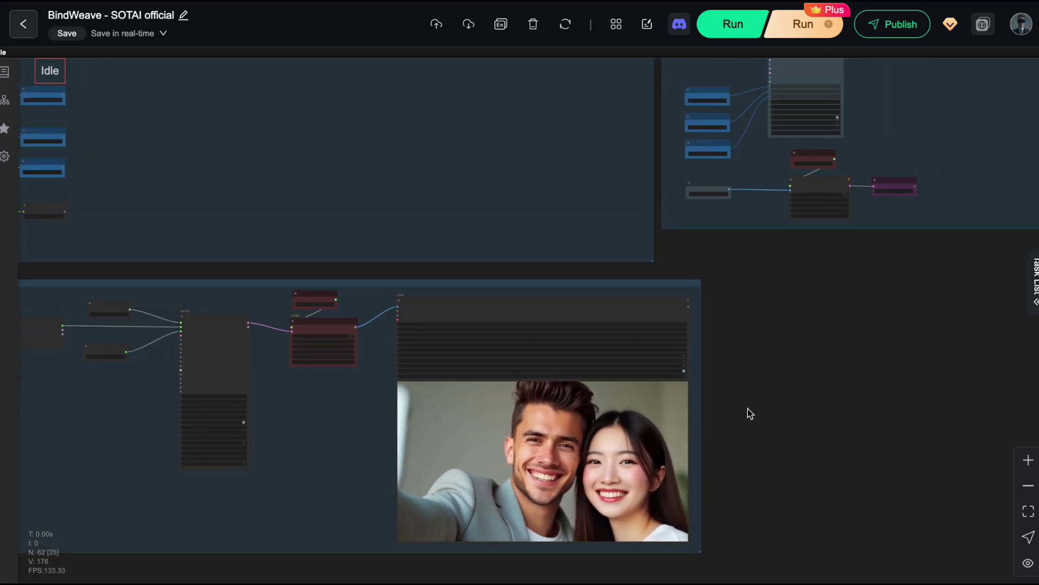
{"action": "left_click_drag", "start_coordinate": [765, 389], "coordinate": [710, 293]}
{"action": "scroll", "coordinate": [708, 353], "scroll_direction": "up", "scroll_amount": 3}
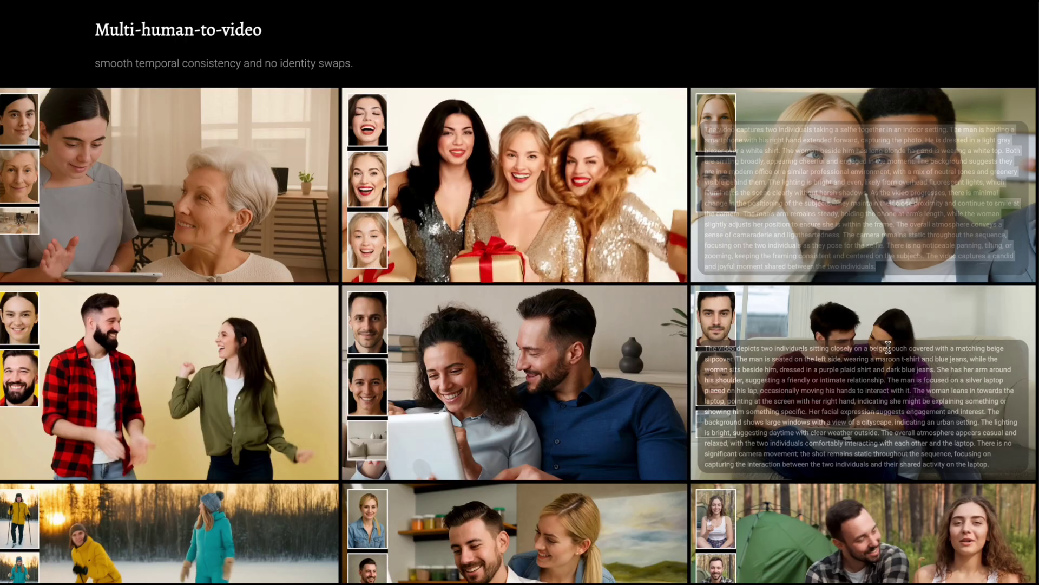
{"action": "scroll", "coordinate": [577, 255], "scroll_direction": "down", "scroll_amount": 2}
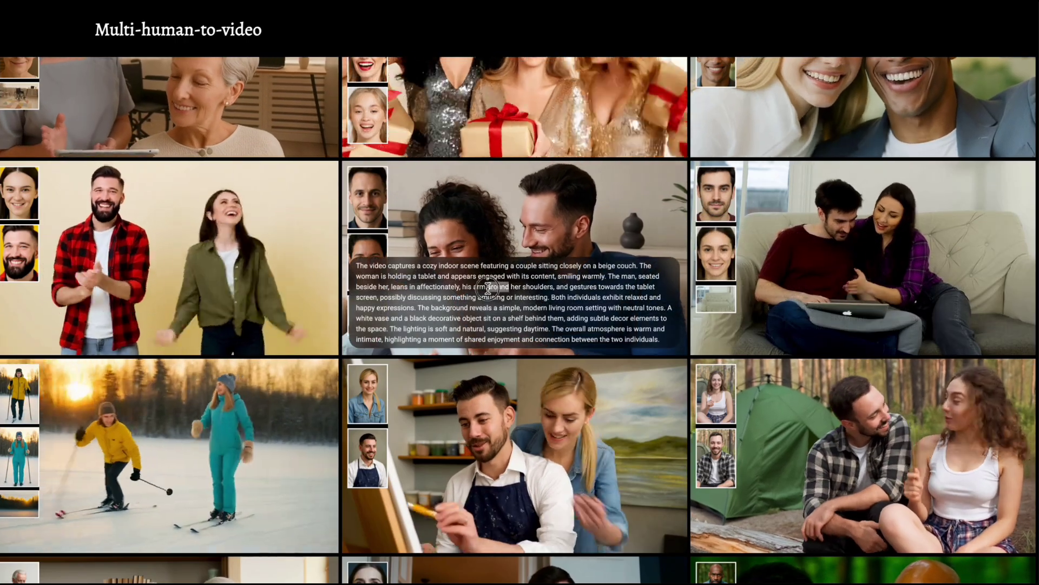
{"action": "triple_click", "coordinate": [488, 289]}
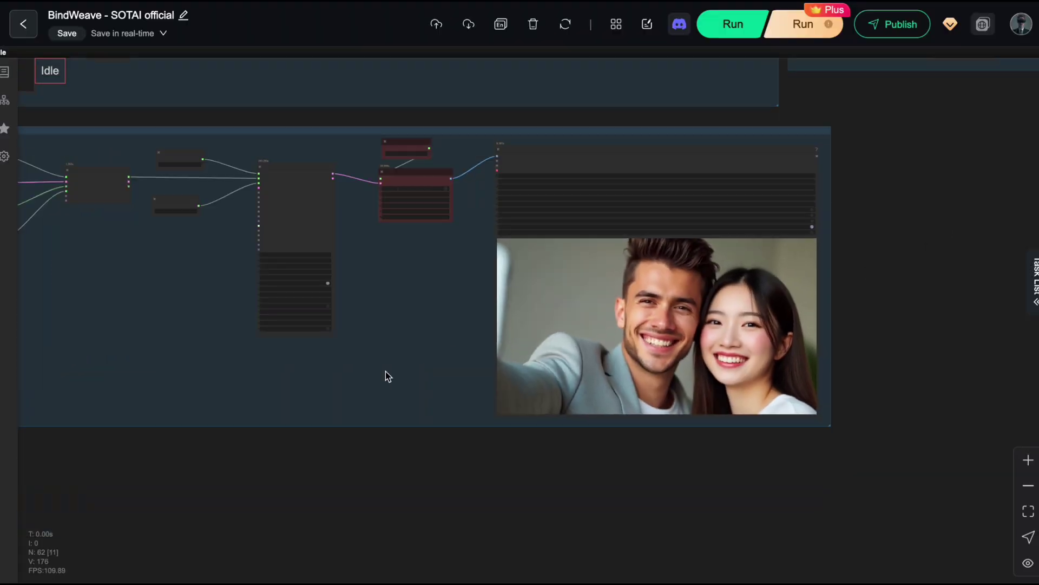
Step: Replace the prompt in the String node with the copied beige-couch tablet scene and run the workflow
{"action": "left_click_drag", "start_coordinate": [388, 376], "coordinate": [804, 481]}
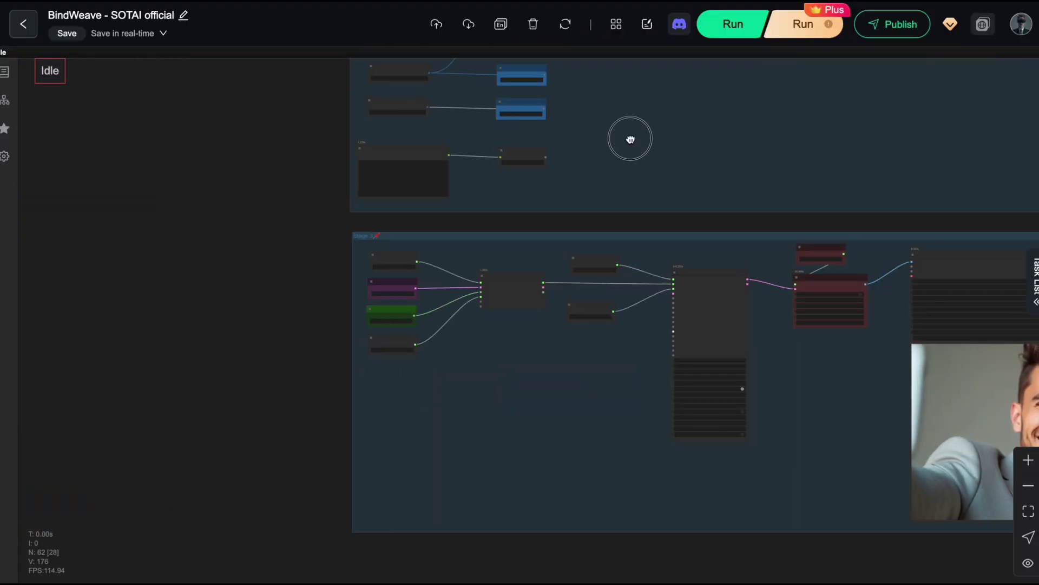
{"action": "scroll", "coordinate": [671, 323], "scroll_direction": "up", "scroll_amount": 10}
{"action": "left_click_drag", "start_coordinate": [629, 139], "coordinate": [809, 140]}
{"action": "double_click", "coordinate": [351, 282]}
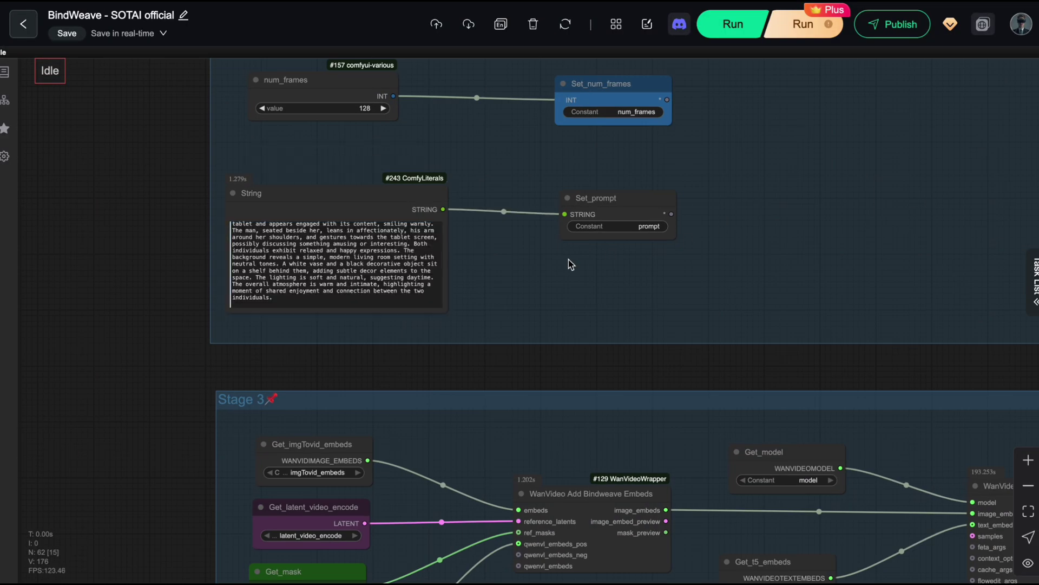
{"action": "scroll", "coordinate": [536, 276], "scroll_direction": "up", "scroll_amount": 4}
{"action": "scroll", "coordinate": [330, 254], "scroll_direction": "up", "scroll_amount": 2}
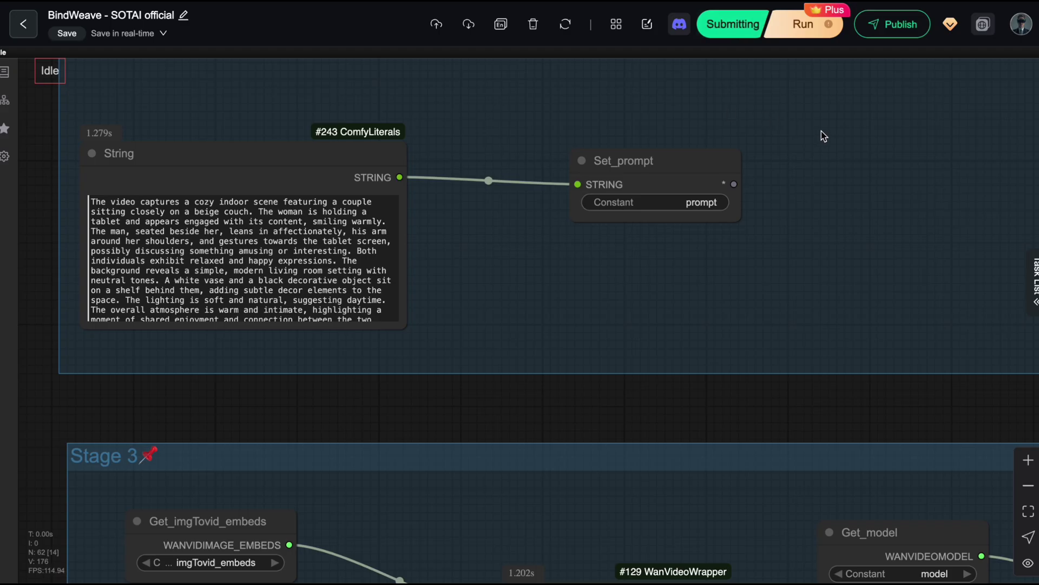
Step: Return to the Stage 3 group and move the sampler node below the red decode node
{"action": "scroll", "coordinate": [817, 138], "scroll_direction": "down", "scroll_amount": 10}
{"action": "left_click_drag", "start_coordinate": [845, 216], "coordinate": [636, 282]}
{"action": "scroll", "coordinate": [636, 281], "scroll_direction": "down", "scroll_amount": 2}
{"action": "left_click_drag", "start_coordinate": [498, 368], "coordinate": [244, 327]}
{"action": "left_click_drag", "start_coordinate": [501, 210], "coordinate": [543, 299]}
{"action": "left_click_drag", "start_coordinate": [680, 206], "coordinate": [573, 216]}
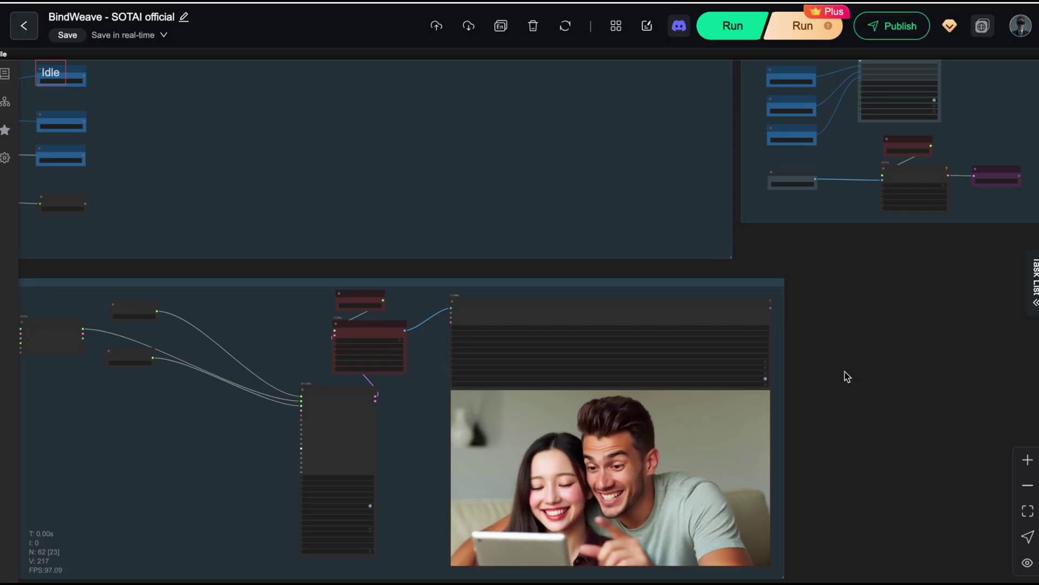
Step: Inspect the generated video of the couple with the tablet in the Stage 3 output node, focusing on faces, vase and couch
{"action": "scroll", "coordinate": [845, 373], "scroll_direction": "up", "scroll_amount": 3}
{"action": "left_click_drag", "start_coordinate": [850, 382], "coordinate": [863, 248]}
{"action": "scroll", "coordinate": [868, 303], "scroll_direction": "up", "scroll_amount": 3}
{"action": "left_click_drag", "start_coordinate": [849, 347], "coordinate": [850, 317]}
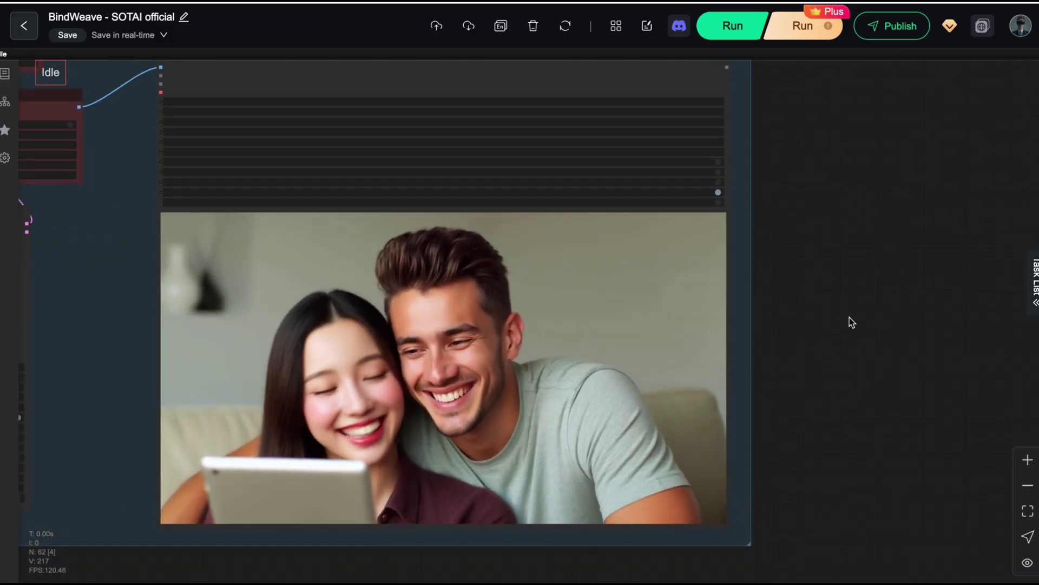
{"action": "scroll", "coordinate": [852, 322], "scroll_direction": "up", "scroll_amount": 1}
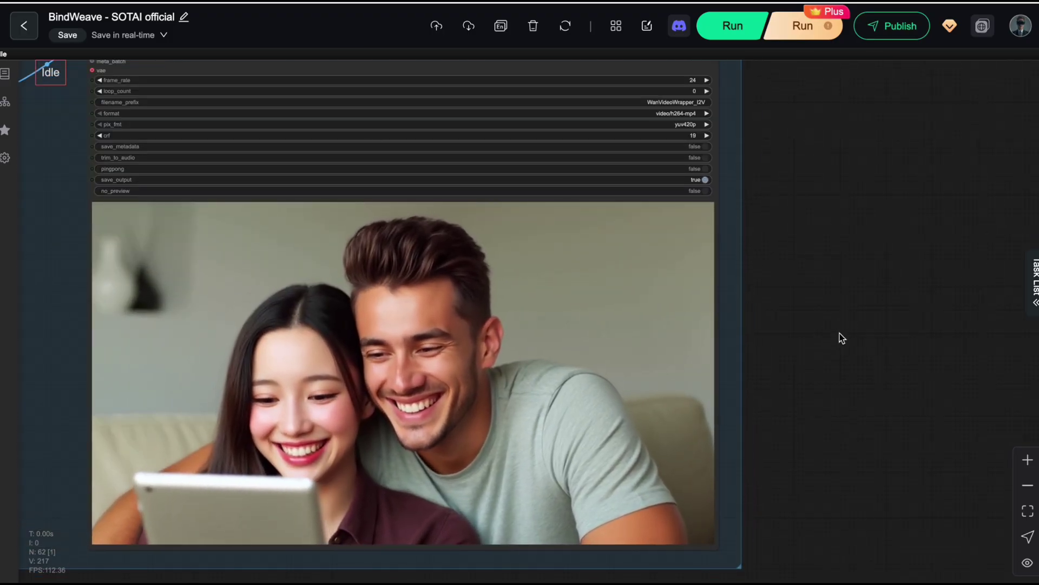
{"action": "left_click_drag", "start_coordinate": [841, 339], "coordinate": [856, 309]}
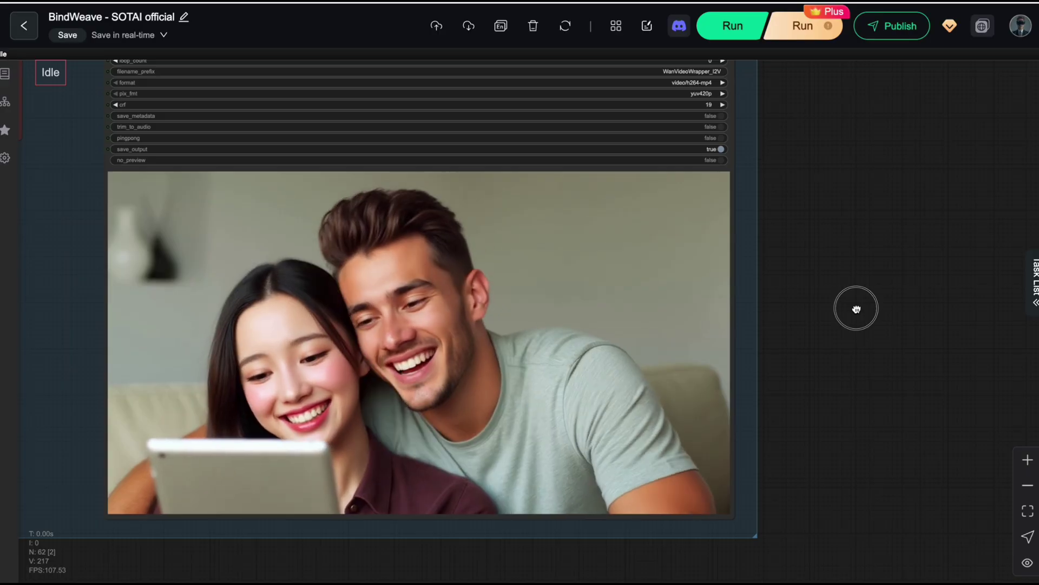
{"action": "scroll", "coordinate": [865, 298], "scroll_direction": "up", "scroll_amount": 1}
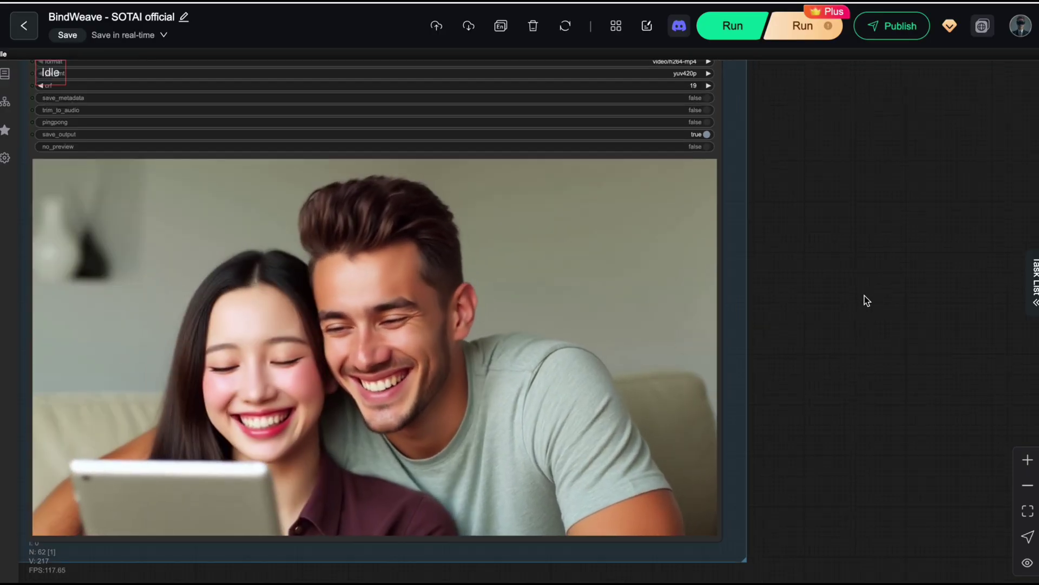
{"action": "left_click_drag", "start_coordinate": [865, 297], "coordinate": [904, 262]}
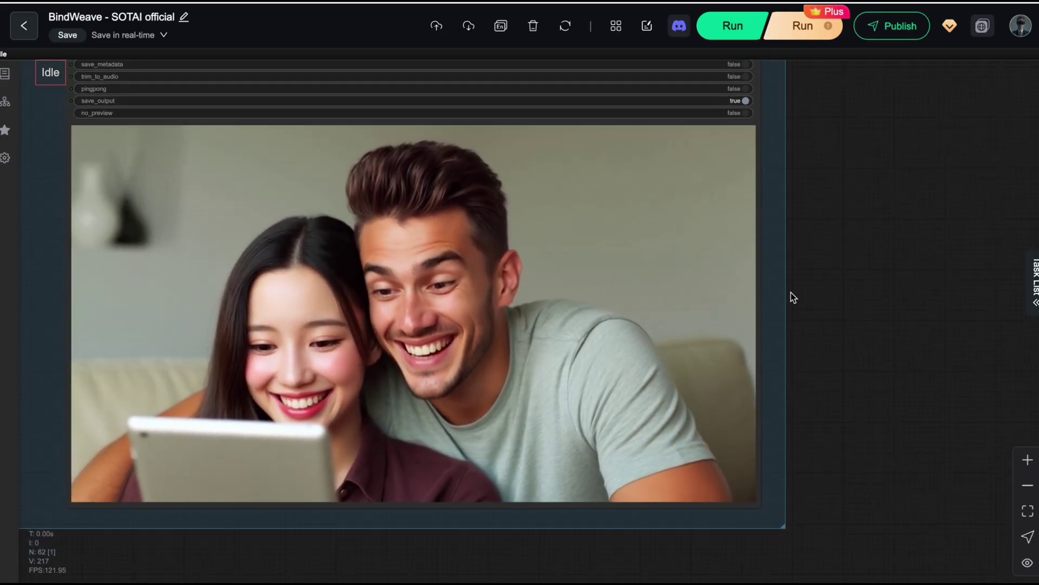
{"action": "scroll", "coordinate": [495, 346], "scroll_direction": "down", "scroll_amount": 4}
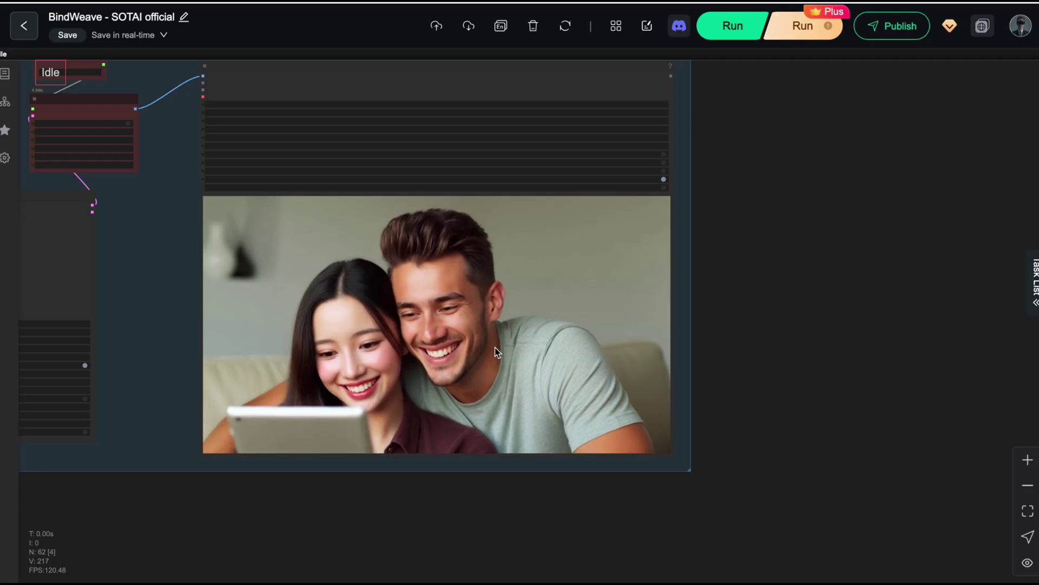
{"action": "left_click_drag", "start_coordinate": [817, 272], "coordinate": [866, 329]}
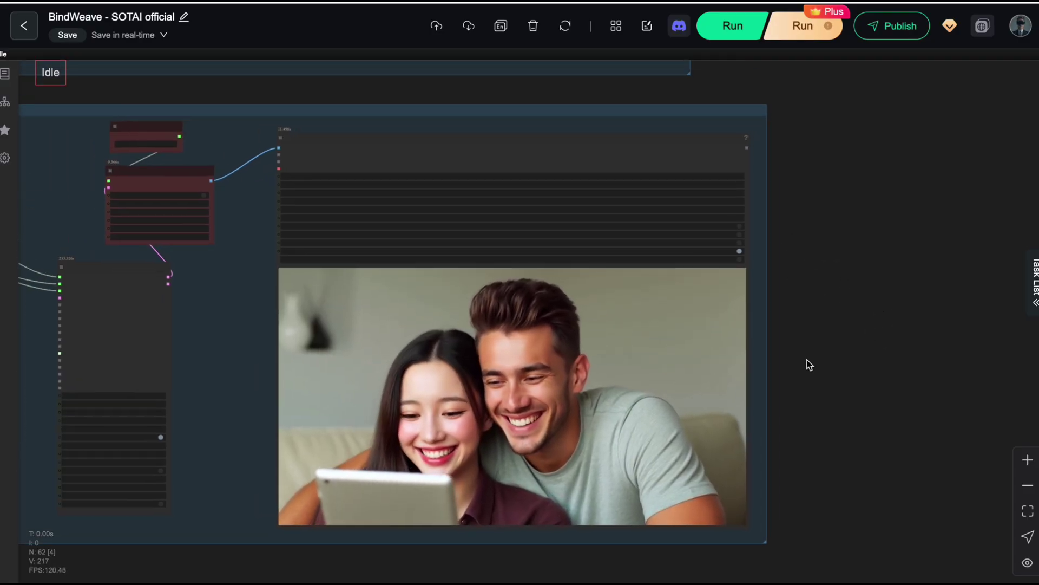
Step: Check the Image Batch Multi and Mask Batch Multi nodes with the woman and man reference image and mask previews
{"action": "scroll", "coordinate": [855, 311], "scroll_direction": "down", "scroll_amount": 1}
{"action": "left_click_drag", "start_coordinate": [862, 281], "coordinate": [882, 383]}
{"action": "scroll", "coordinate": [905, 326], "scroll_direction": "down", "scroll_amount": 3}
{"action": "left_click_drag", "start_coordinate": [392, 100], "coordinate": [713, 432]}
{"action": "left_click_drag", "start_coordinate": [688, 317], "coordinate": [546, 392]}
{"action": "scroll", "coordinate": [580, 342], "scroll_direction": "up", "scroll_amount": 5}
{"action": "left_click_drag", "start_coordinate": [580, 342], "coordinate": [332, 568]}
{"action": "scroll", "coordinate": [359, 517], "scroll_direction": "up", "scroll_amount": 5}
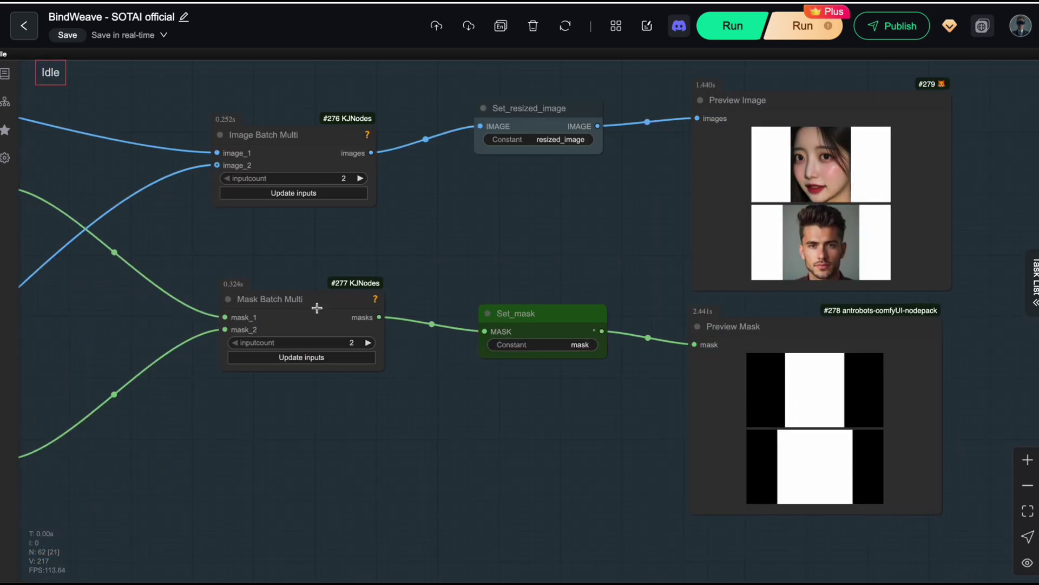
{"action": "left_click_drag", "start_coordinate": [476, 233], "coordinate": [529, 271]}
{"action": "scroll", "coordinate": [525, 285], "scroll_direction": "down", "scroll_amount": 1}
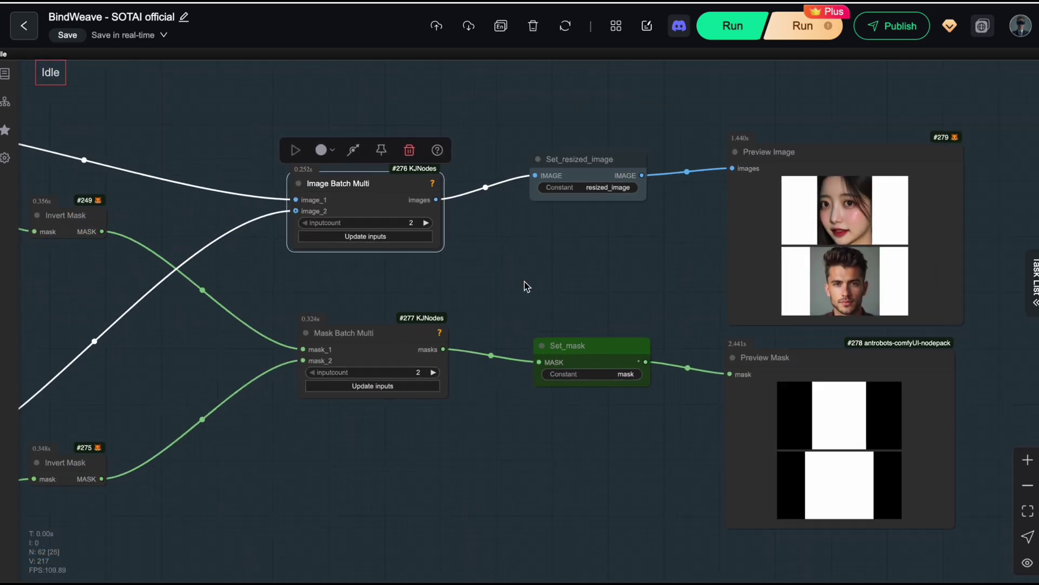
Step: Return to the couple's tablet video in Stage 3 and compare both people with the reference previews
{"action": "scroll", "coordinate": [530, 449], "scroll_direction": "down", "scroll_amount": 3}
{"action": "scroll", "coordinate": [456, 327], "scroll_direction": "down", "scroll_amount": 5}
{"action": "left_click_drag", "start_coordinate": [529, 449], "coordinate": [409, 184]}
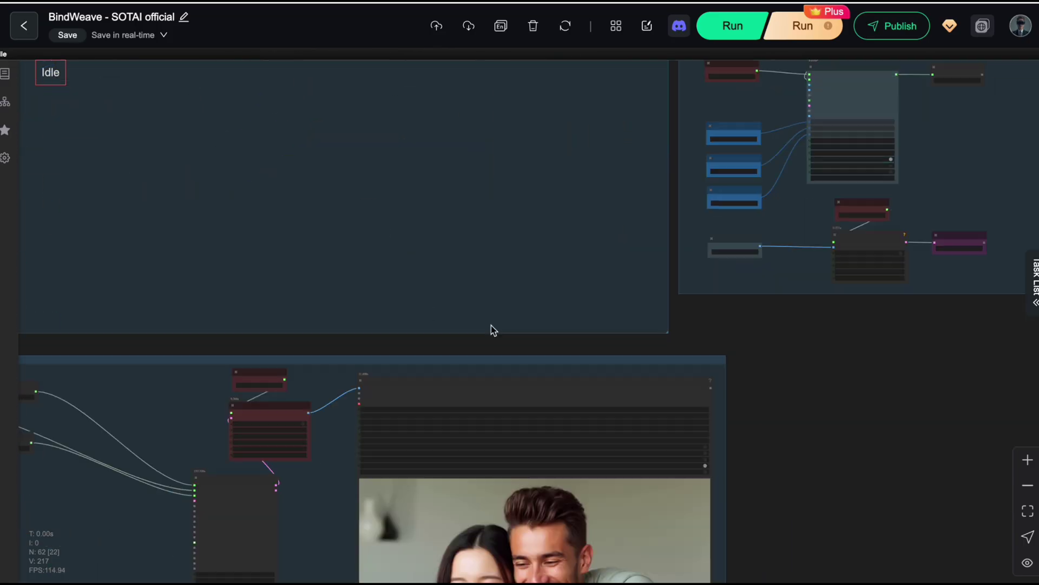
{"action": "left_click_drag", "start_coordinate": [775, 446], "coordinate": [752, 216]}
{"action": "scroll", "coordinate": [757, 249], "scroll_direction": "up", "scroll_amount": 4}
{"action": "left_click_drag", "start_coordinate": [761, 309], "coordinate": [780, 288]}
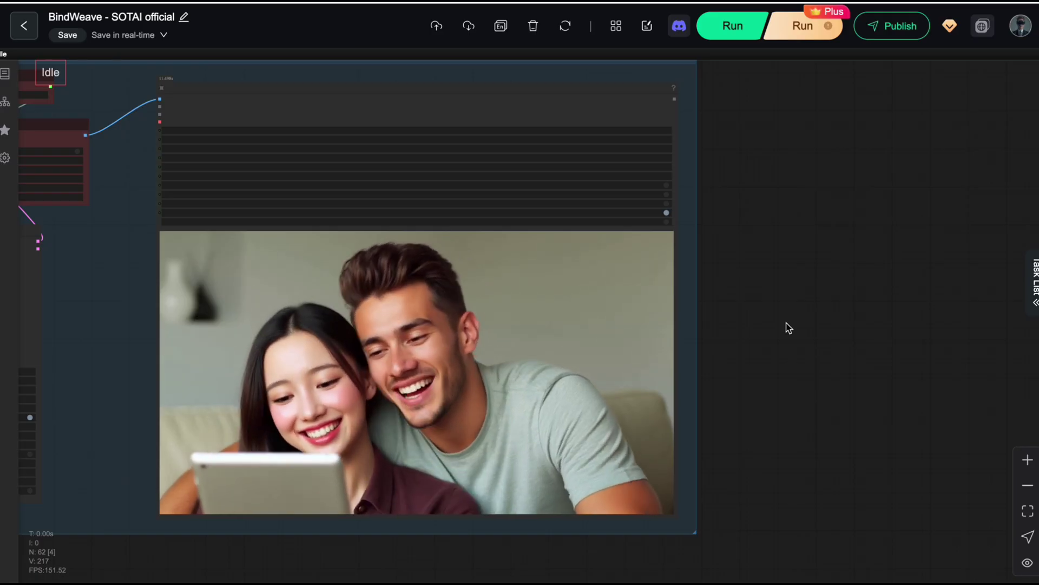
{"action": "left_click_drag", "start_coordinate": [810, 307], "coordinate": [870, 324]}
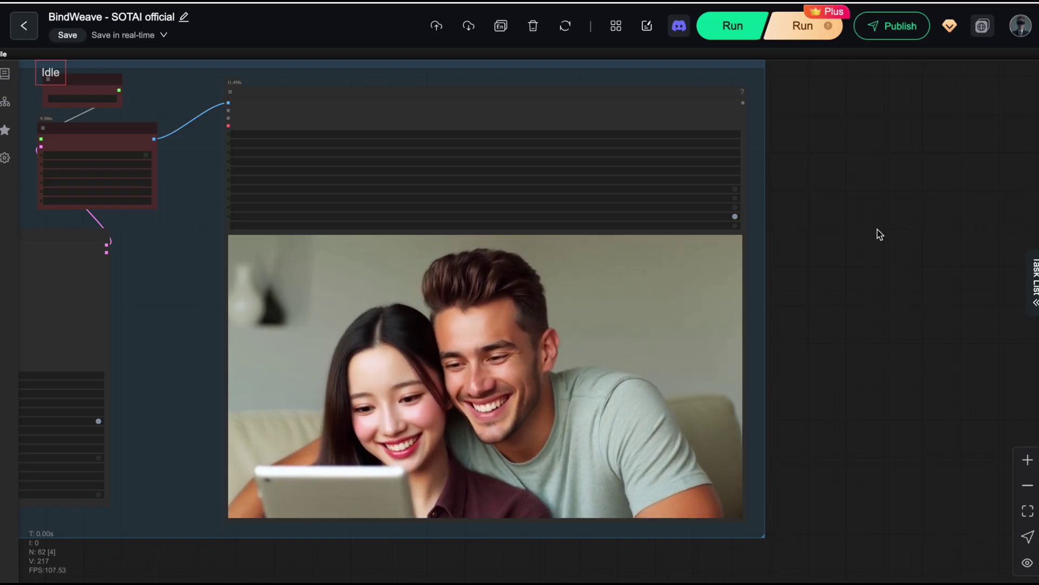
{"action": "scroll", "coordinate": [873, 321], "scroll_direction": "down", "scroll_amount": 2}
{"action": "scroll", "coordinate": [873, 321], "scroll_direction": "up", "scroll_amount": 1}
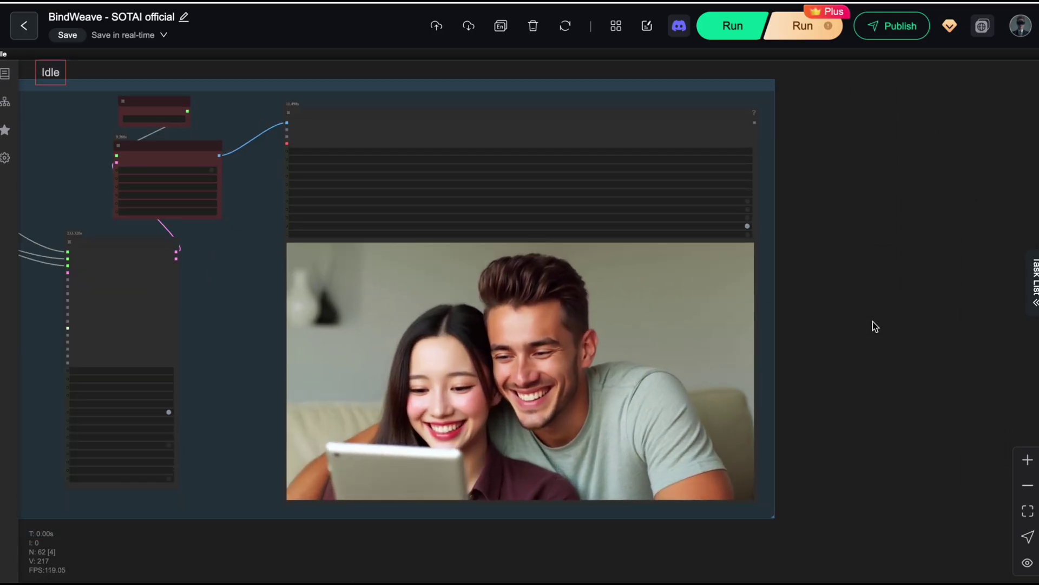